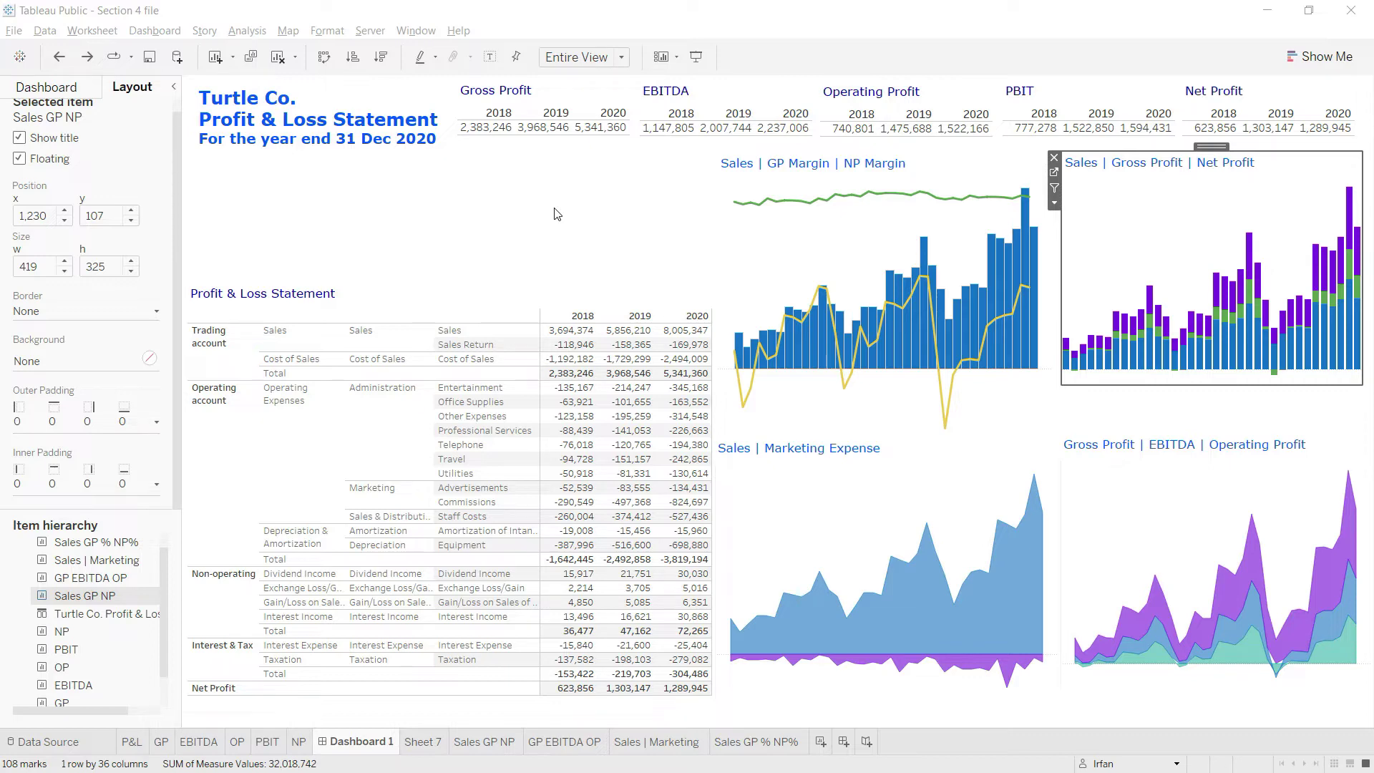
Go to the P&L worksheet and show a filter for the Region field from the Territory table
click(131, 742)
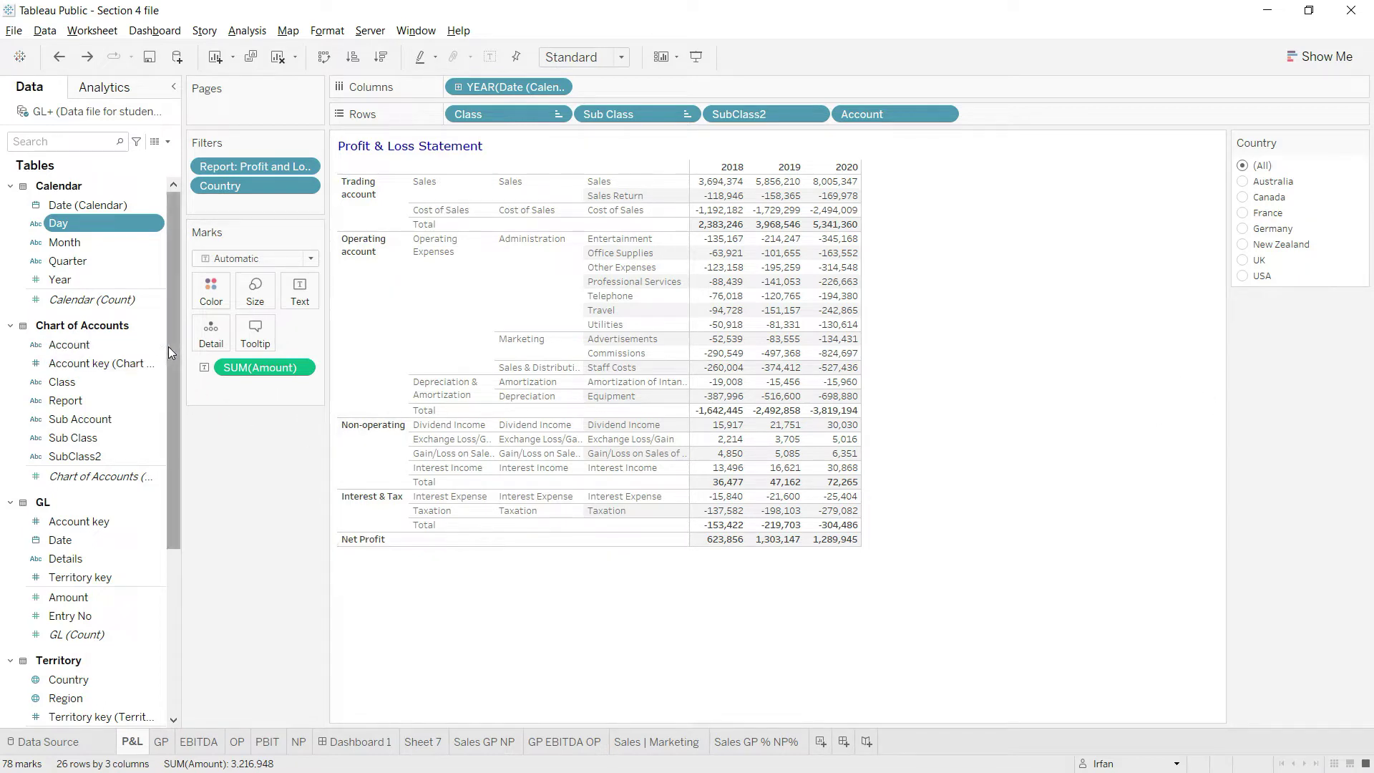
scroll(171, 379, down, 2)
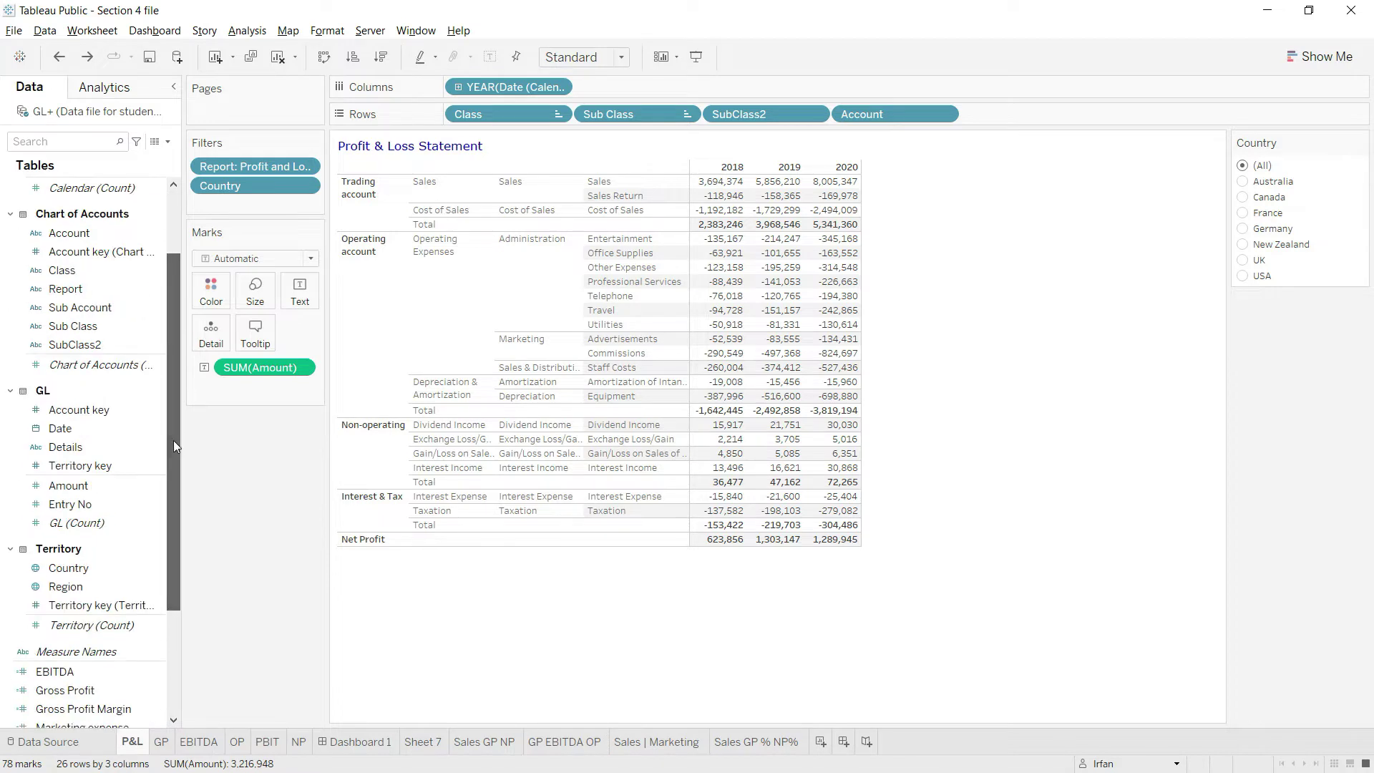
click(138, 587)
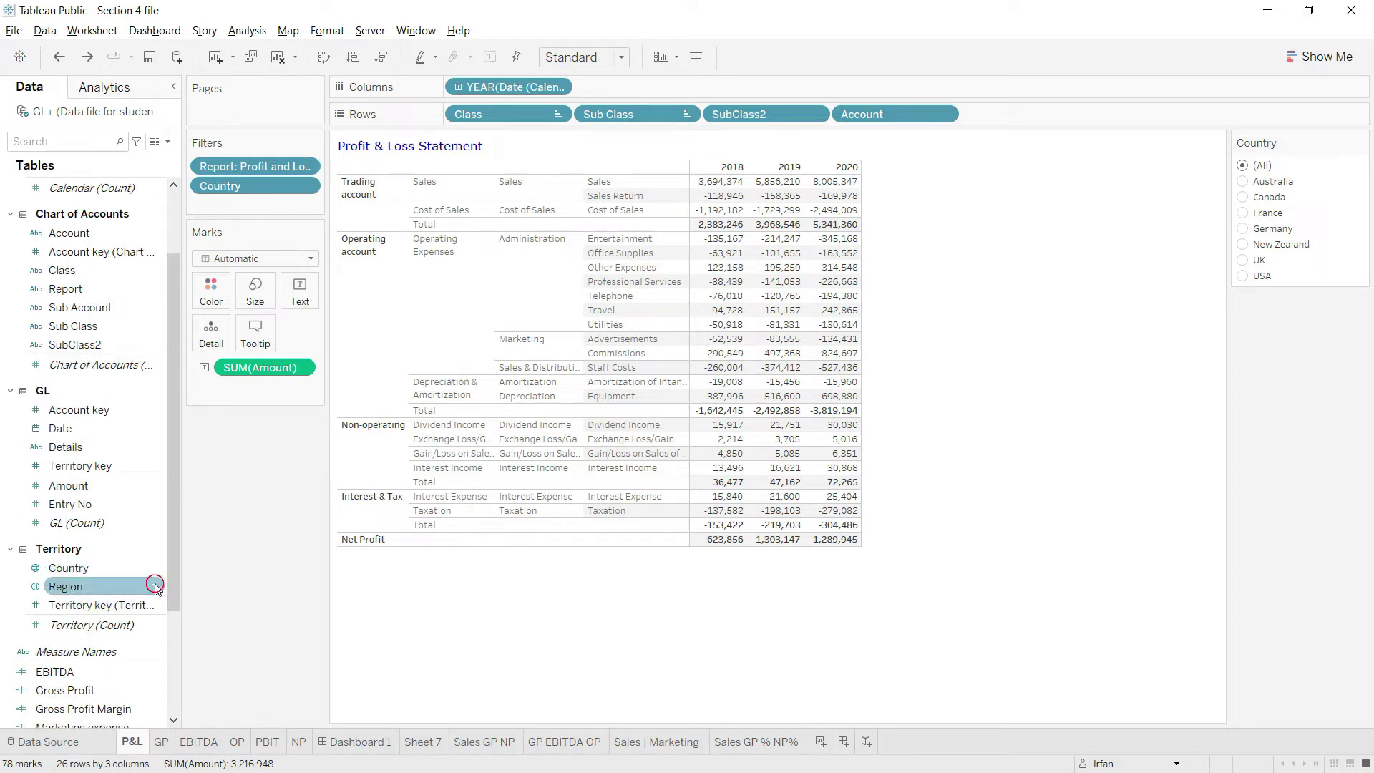
click(156, 588)
click(157, 588)
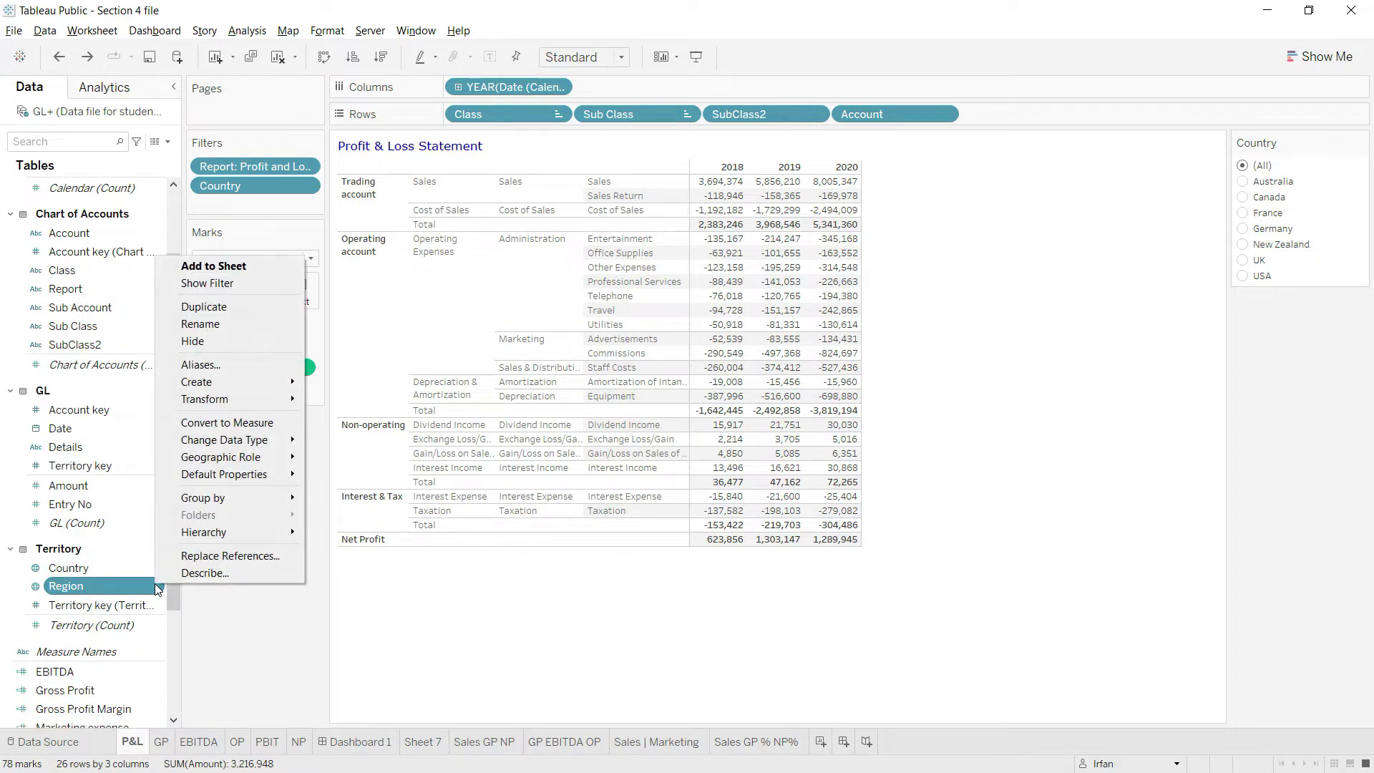
click(224, 282)
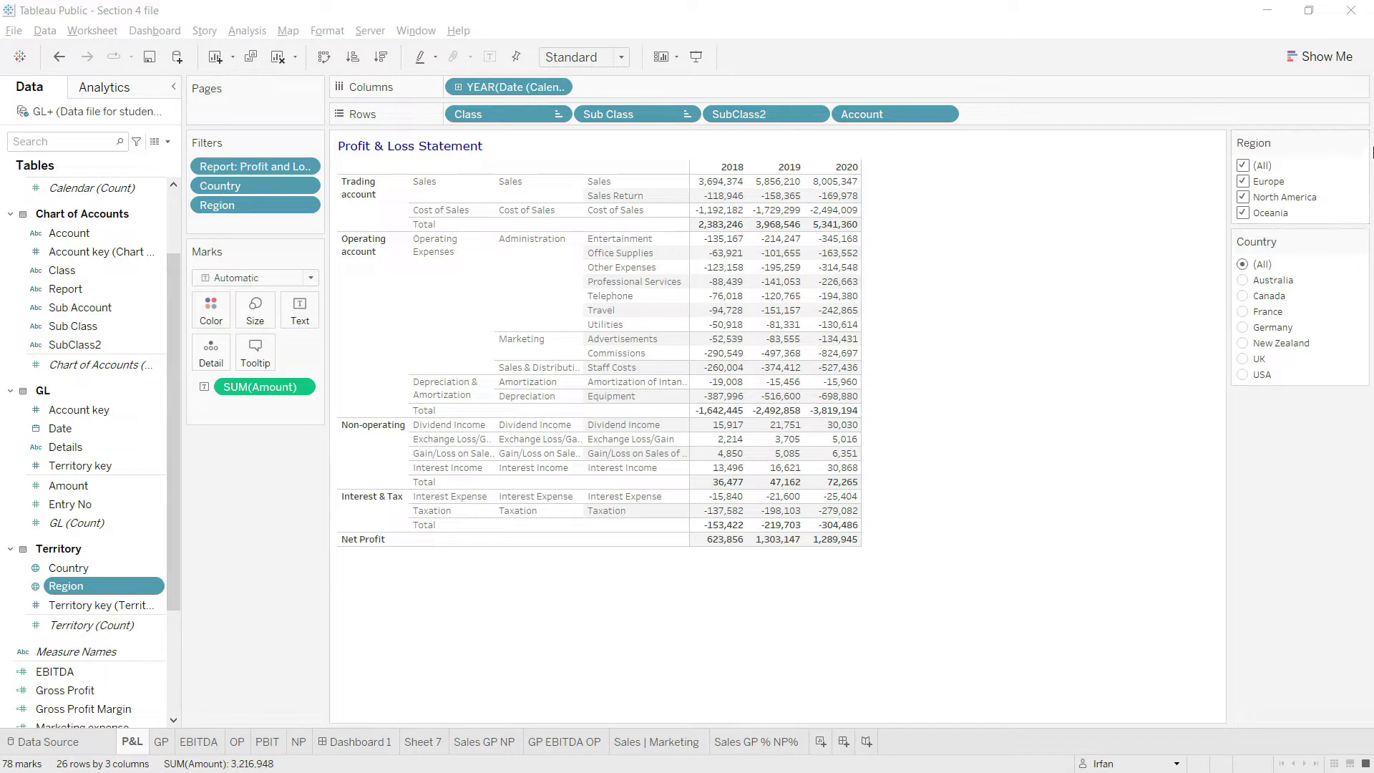
Change the Region filter to a Single Value (list) and set it to (All)
click(1360, 143)
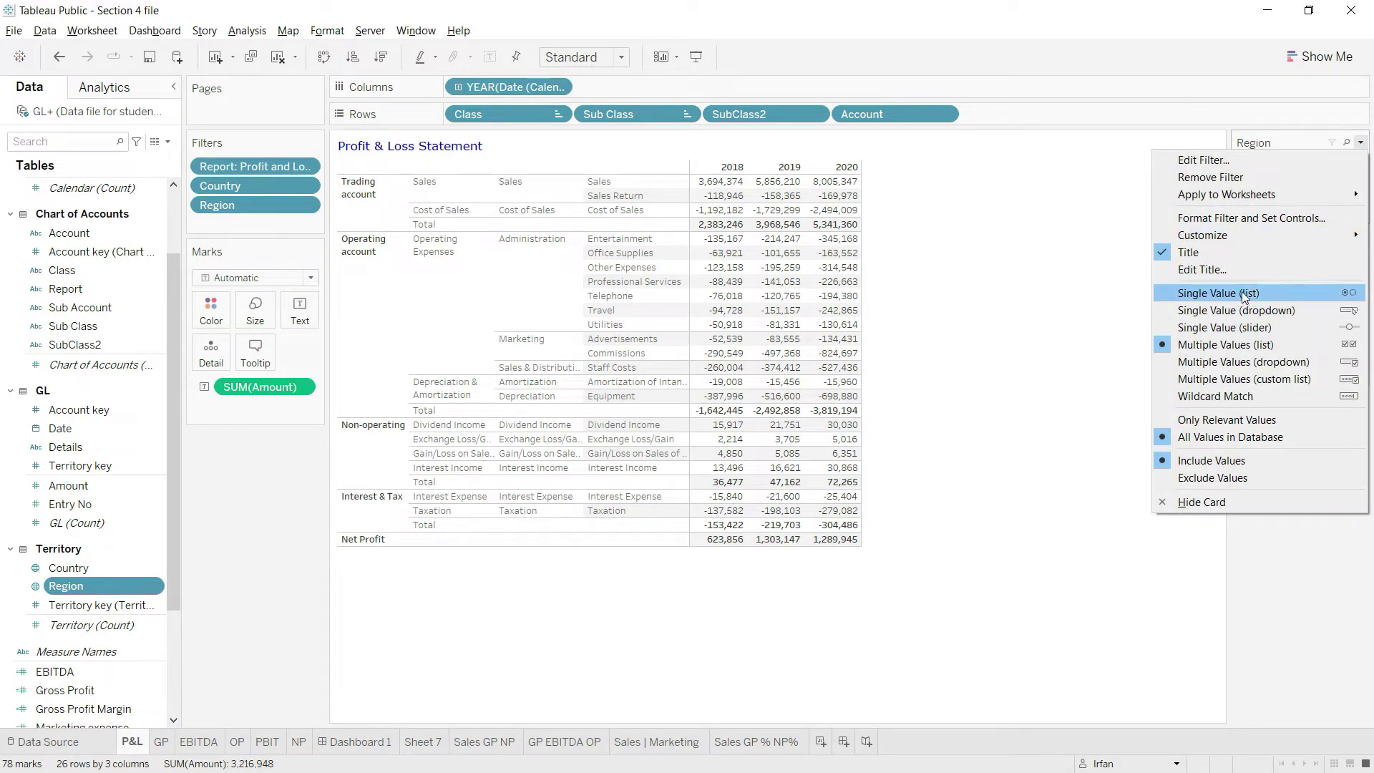
click(1243, 292)
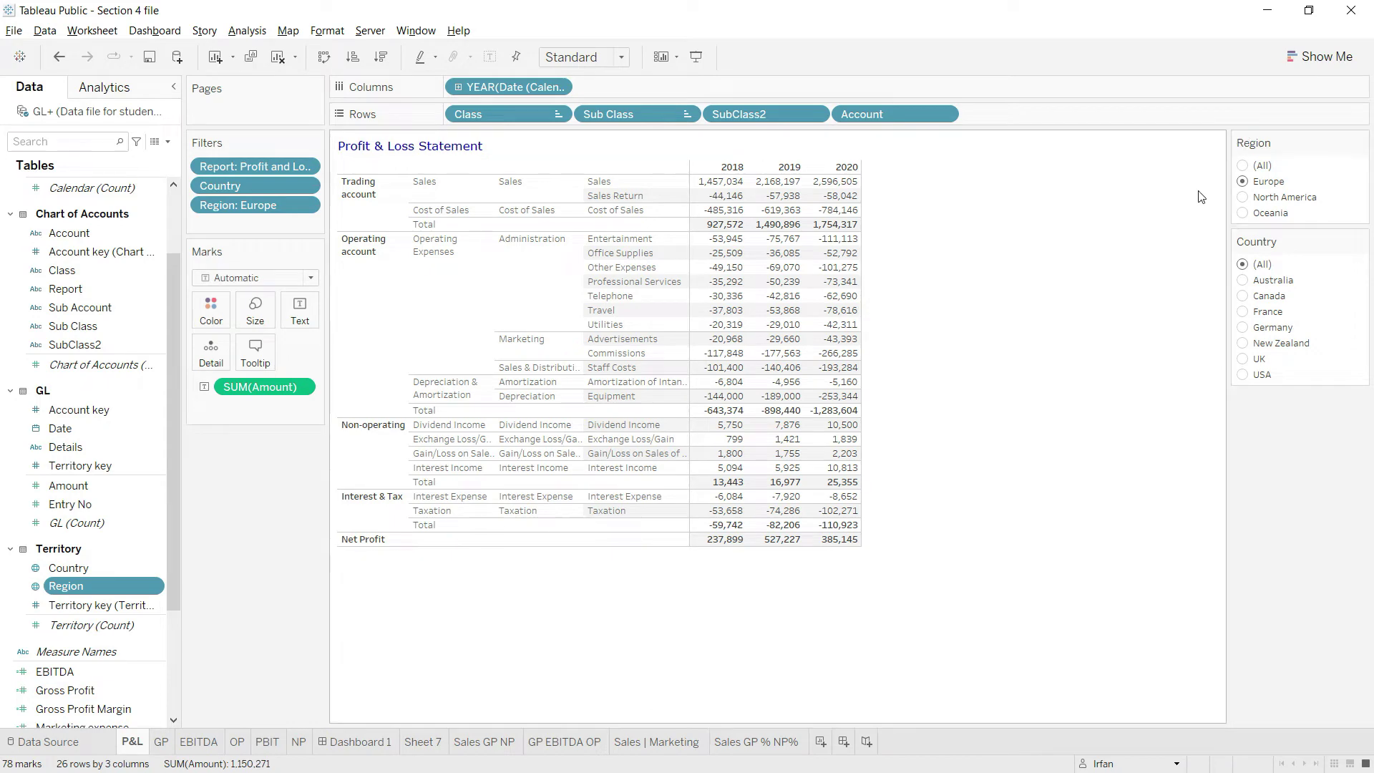
click(1245, 166)
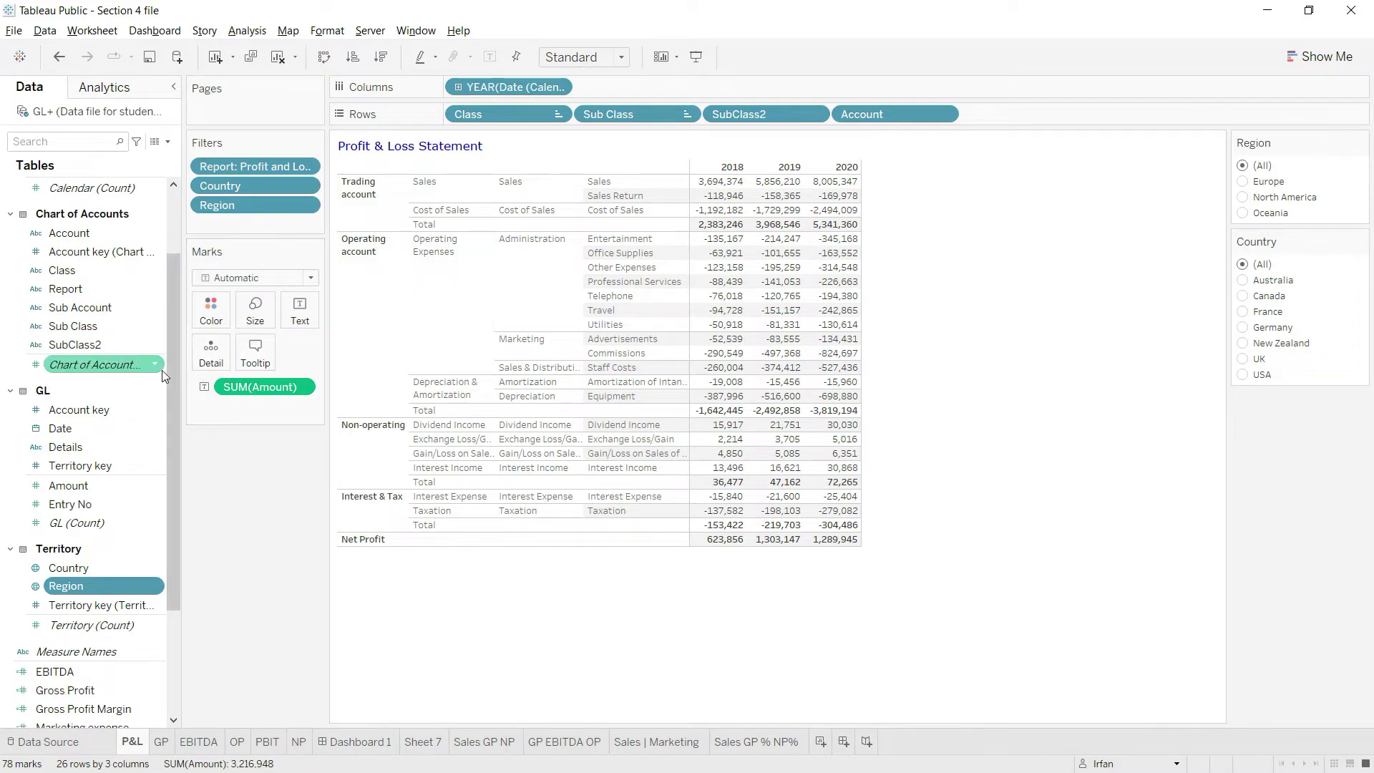
Show a filter for the Quarter field from the Calendar table
scroll(173, 368, up, 1)
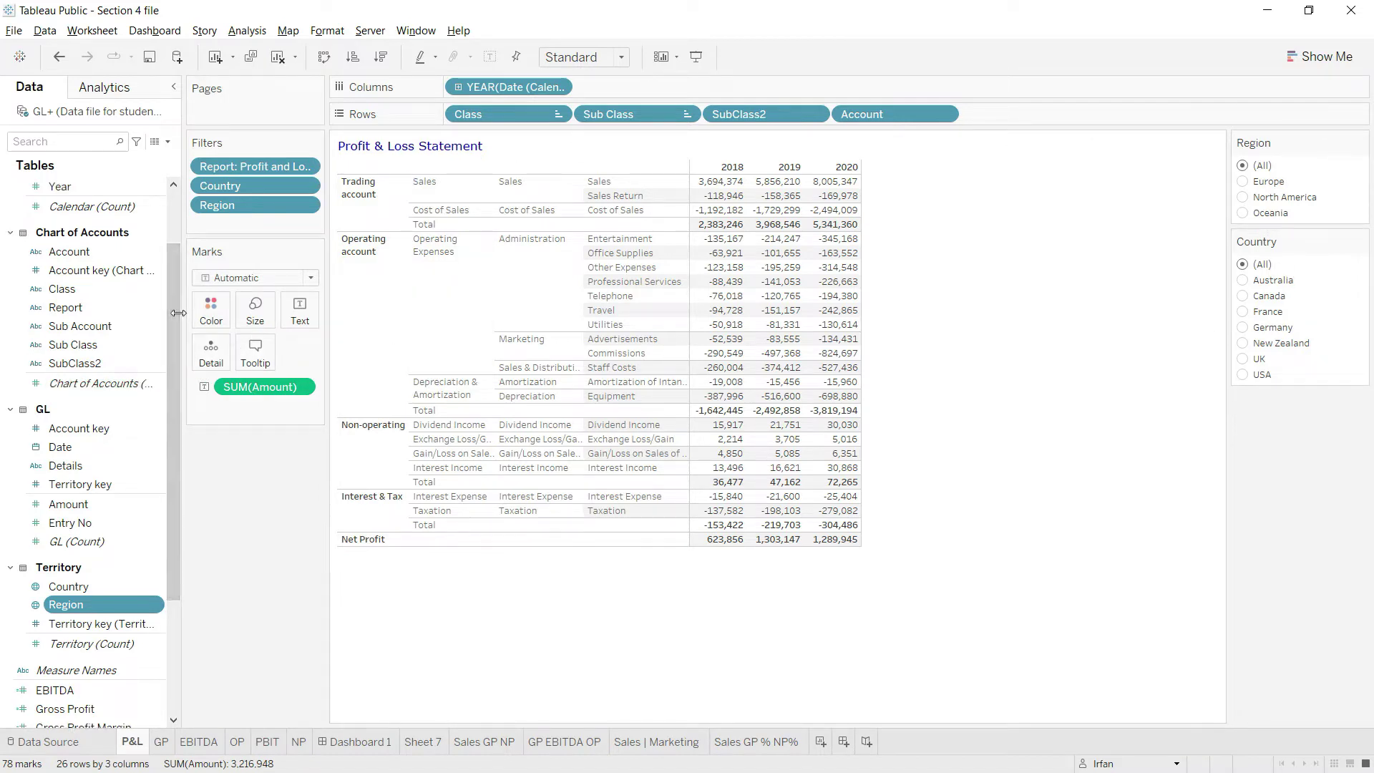
drag(173, 311, 170, 230)
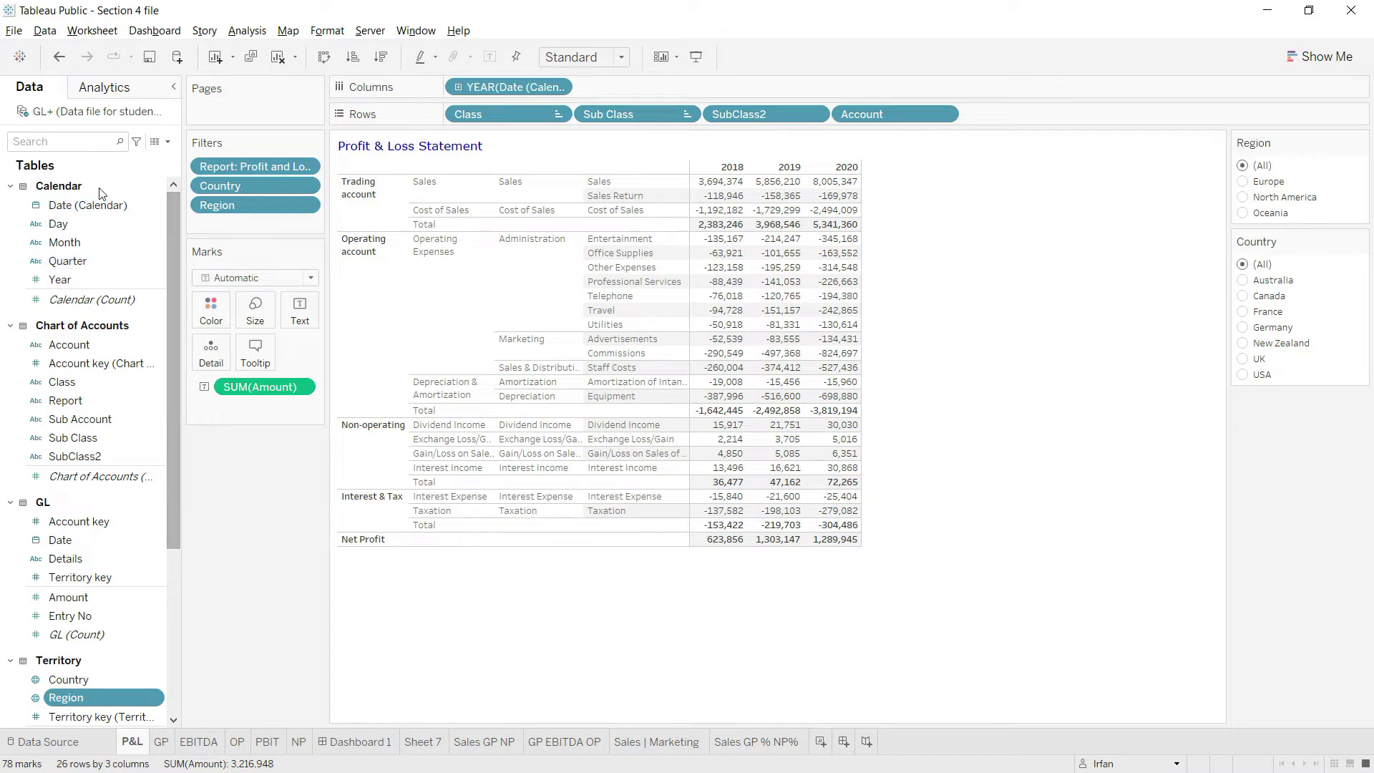
click(161, 260)
right_click(157, 260)
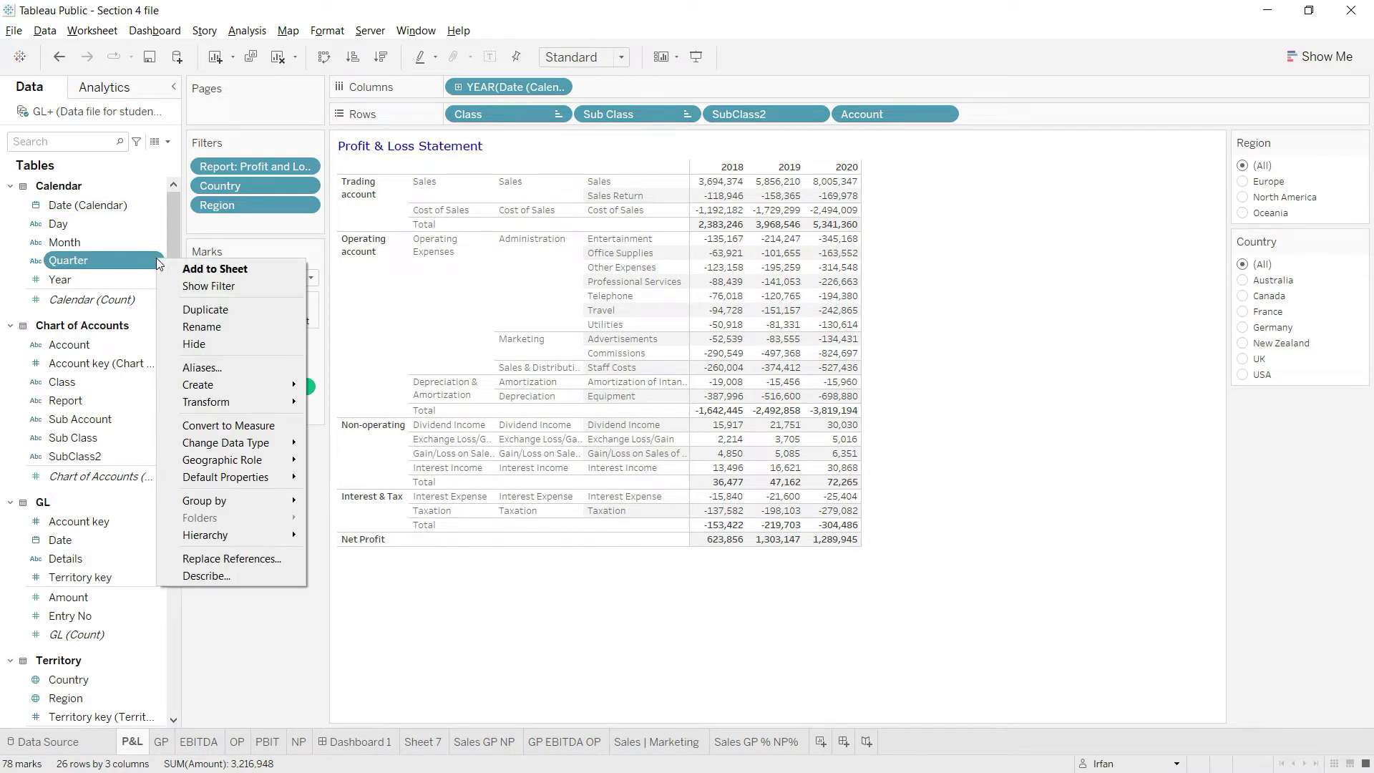
click(191, 287)
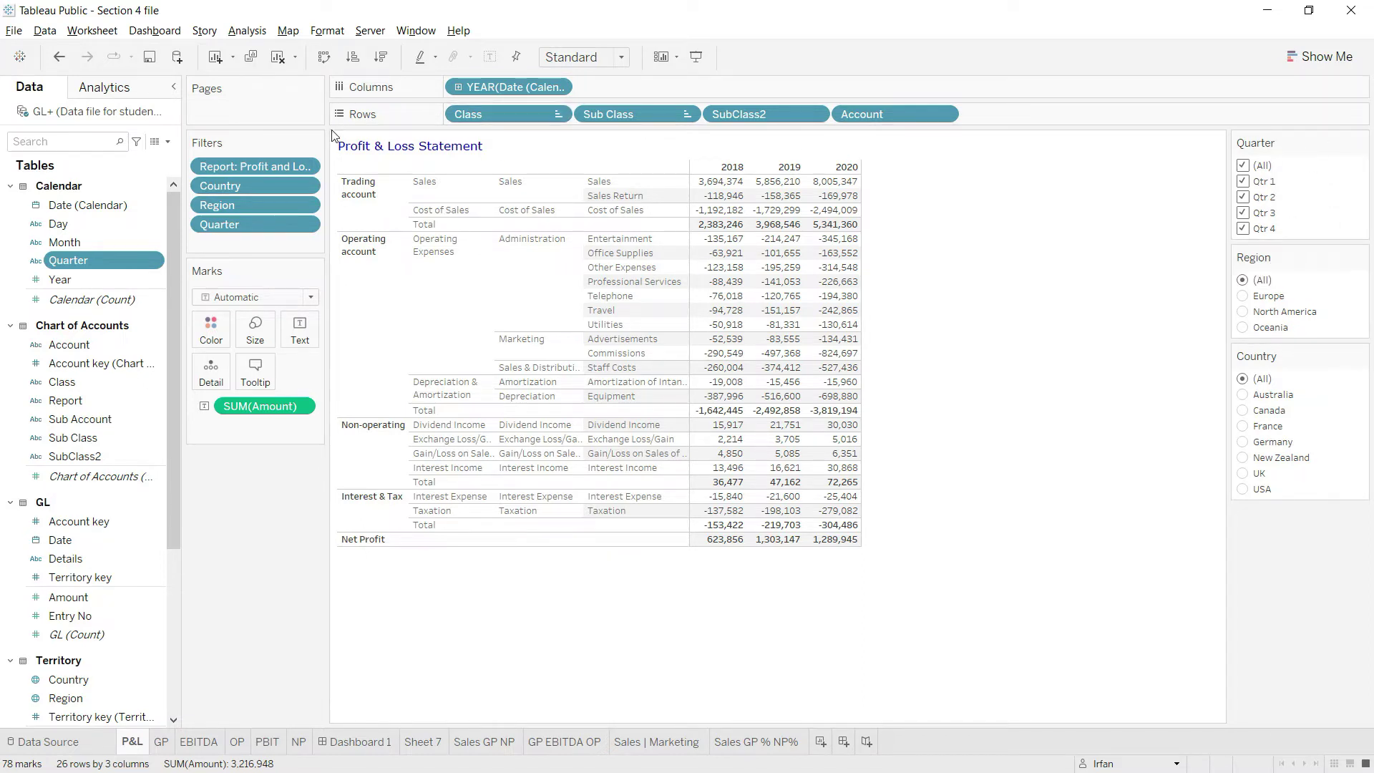
Show a filter for the Calendar table's Month field, display it as Multiple Values (dropdown), and check its list of months
click(157, 243)
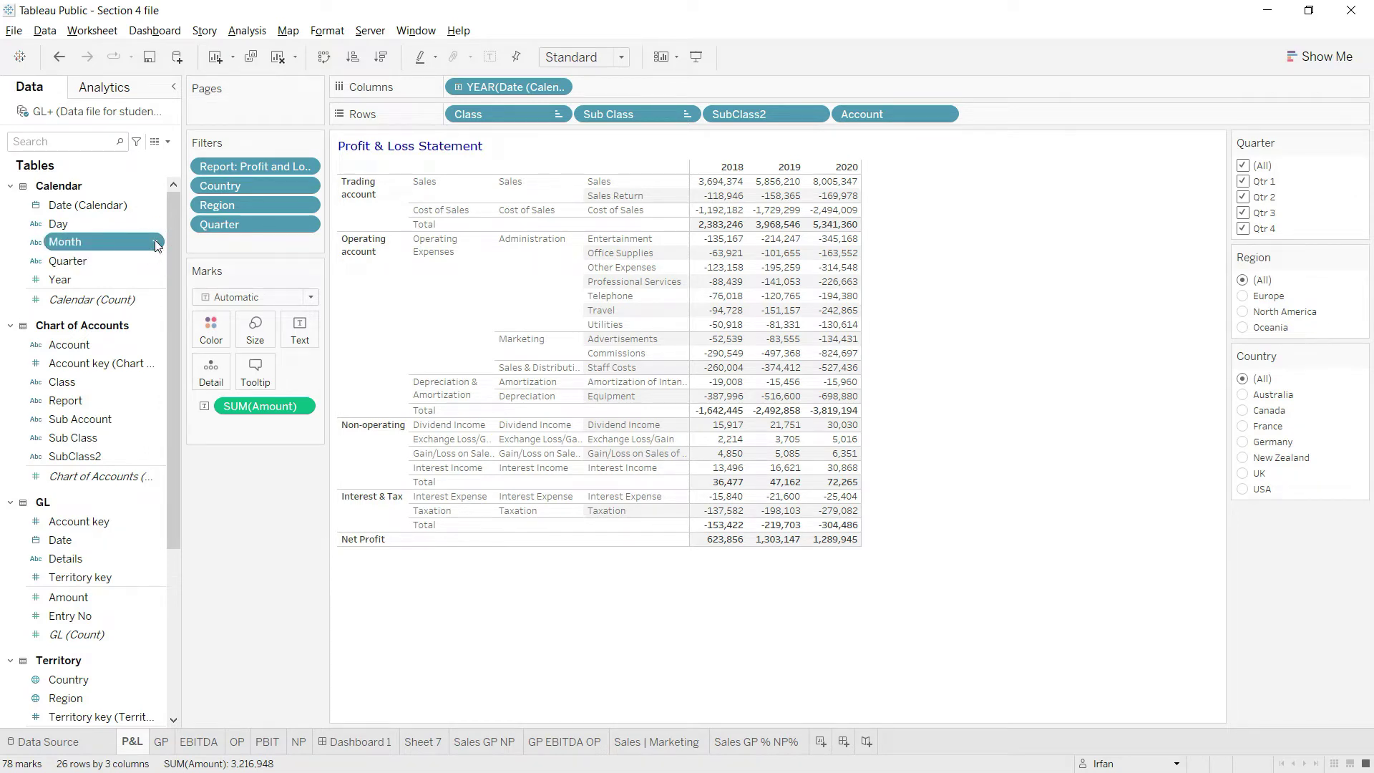
click(157, 244)
click(179, 269)
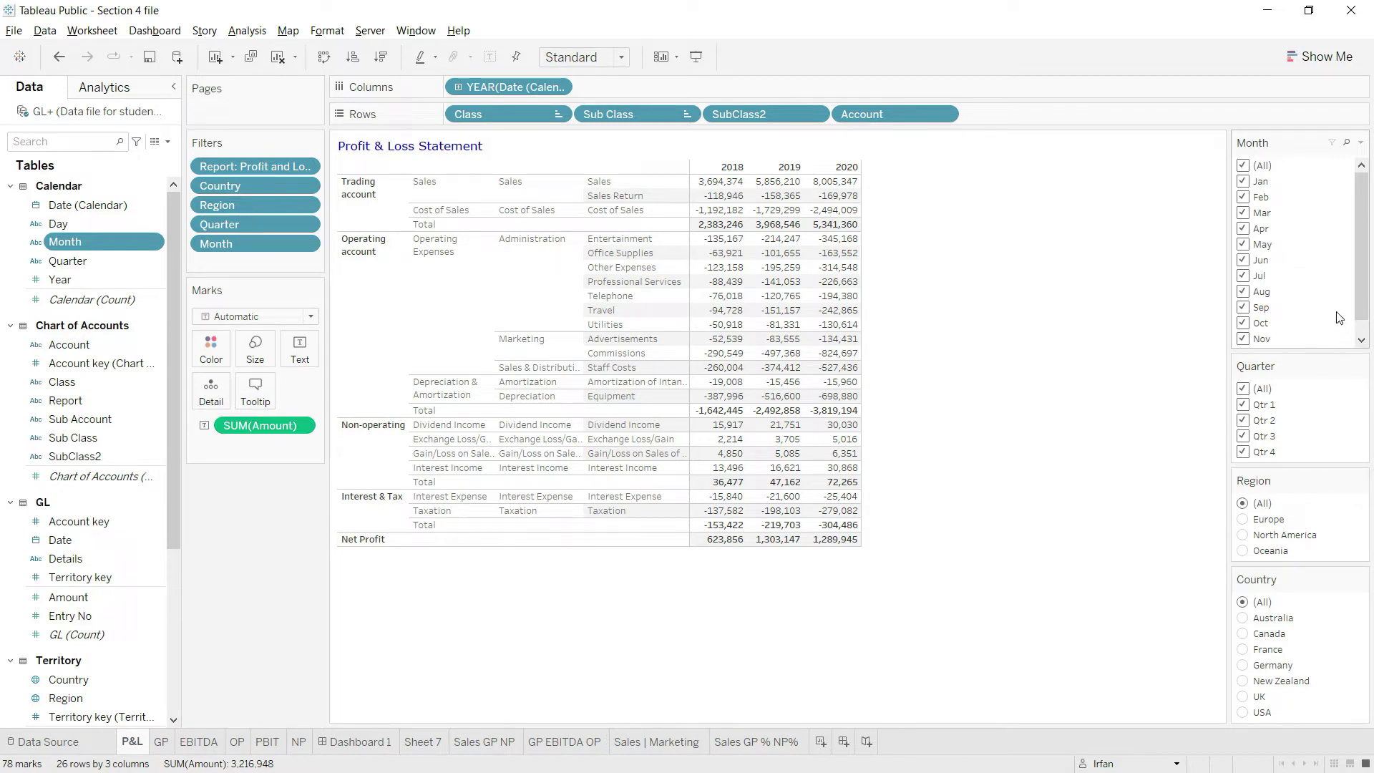
click(1361, 142)
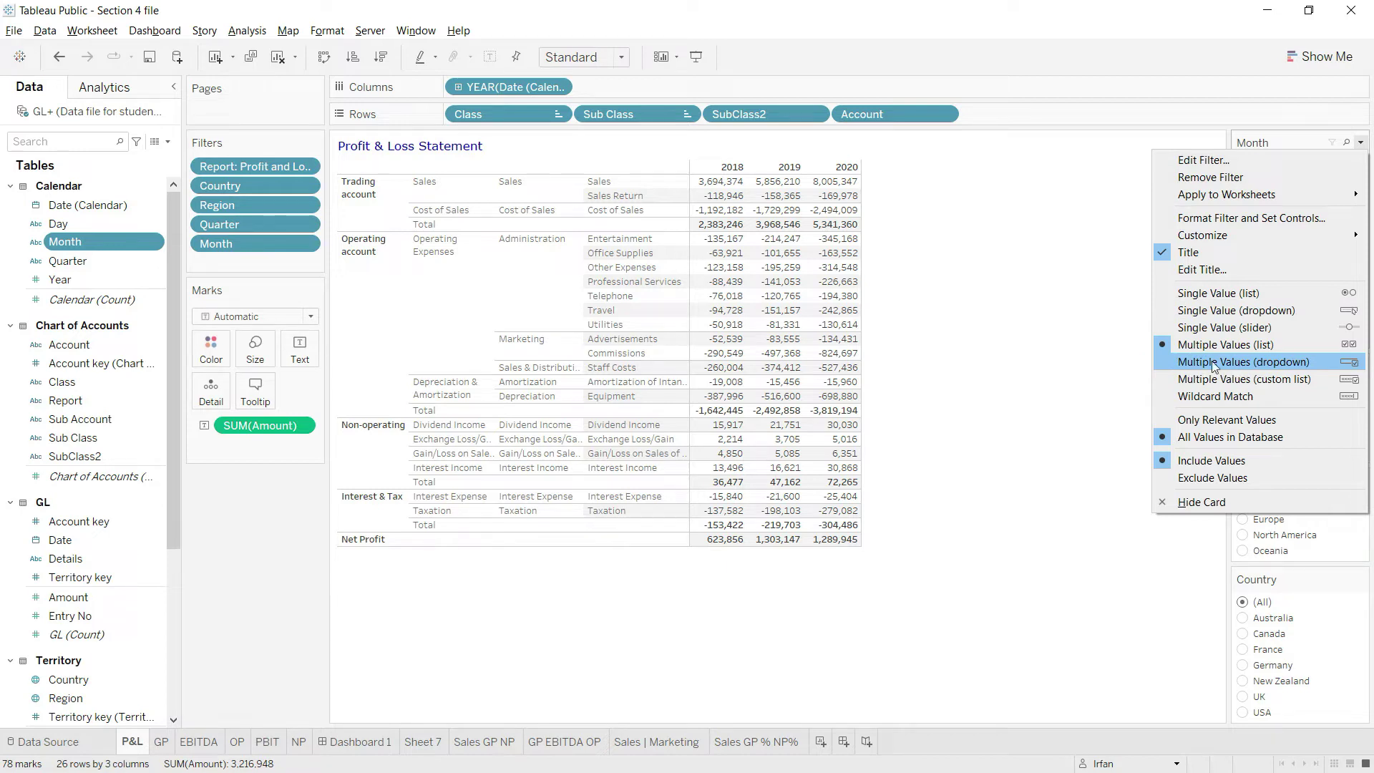
click(1250, 366)
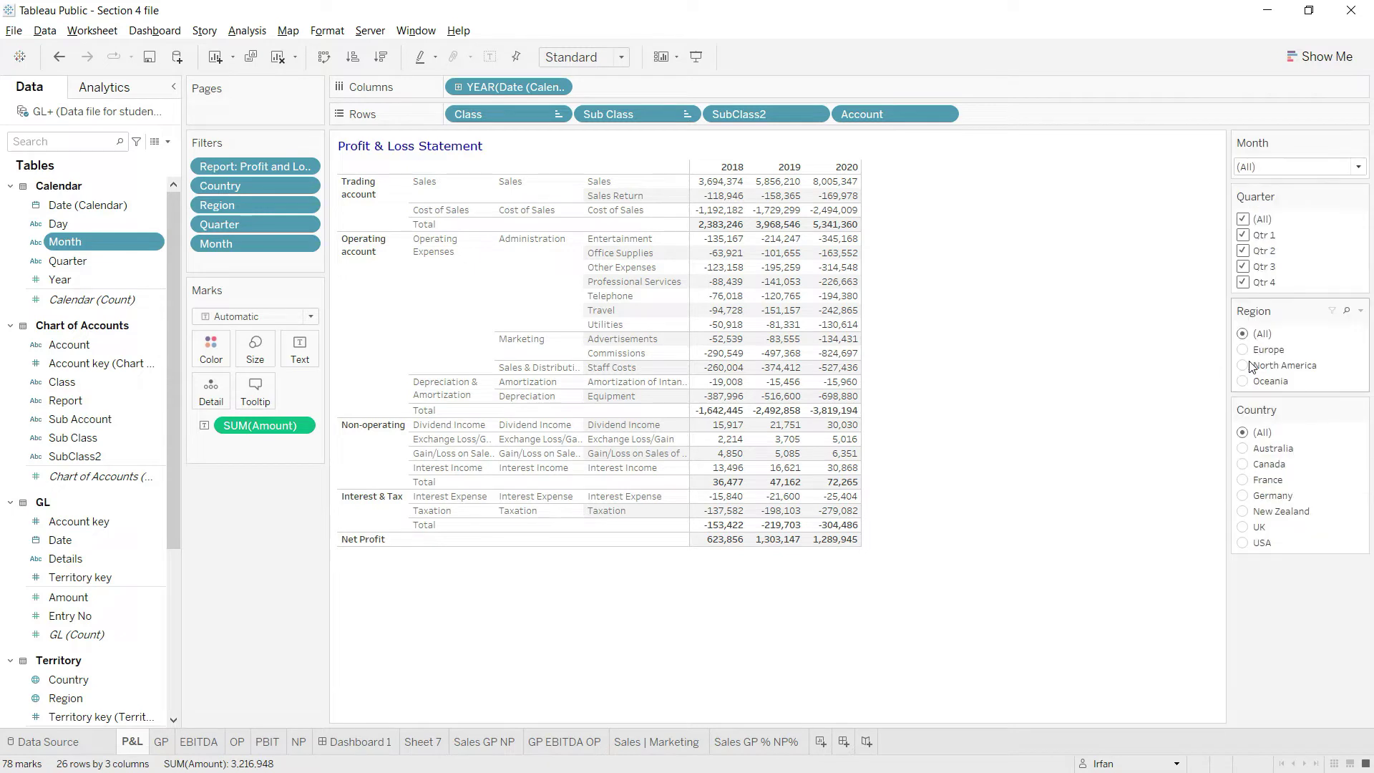
click(1359, 168)
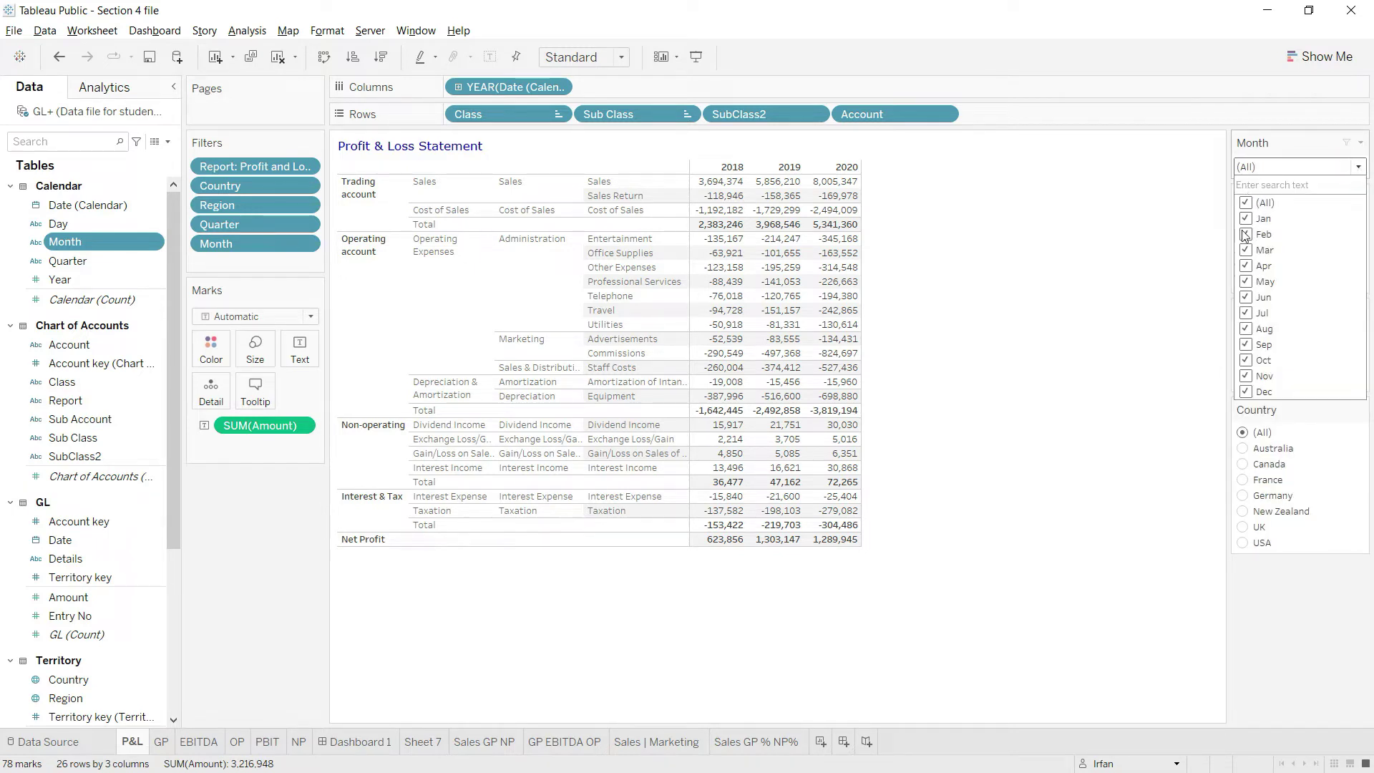
click(1135, 236)
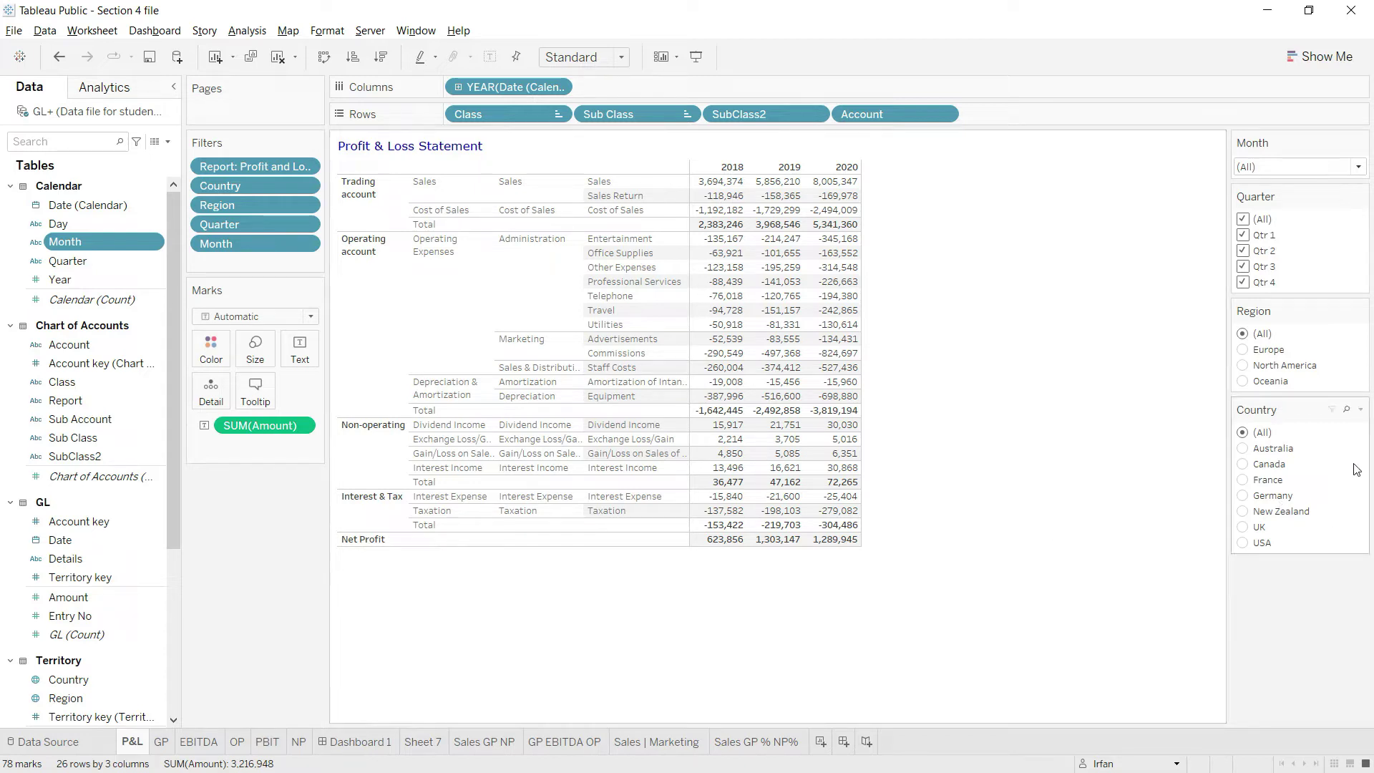
Apply the Country filter to all worksheets using this data source
click(1360, 410)
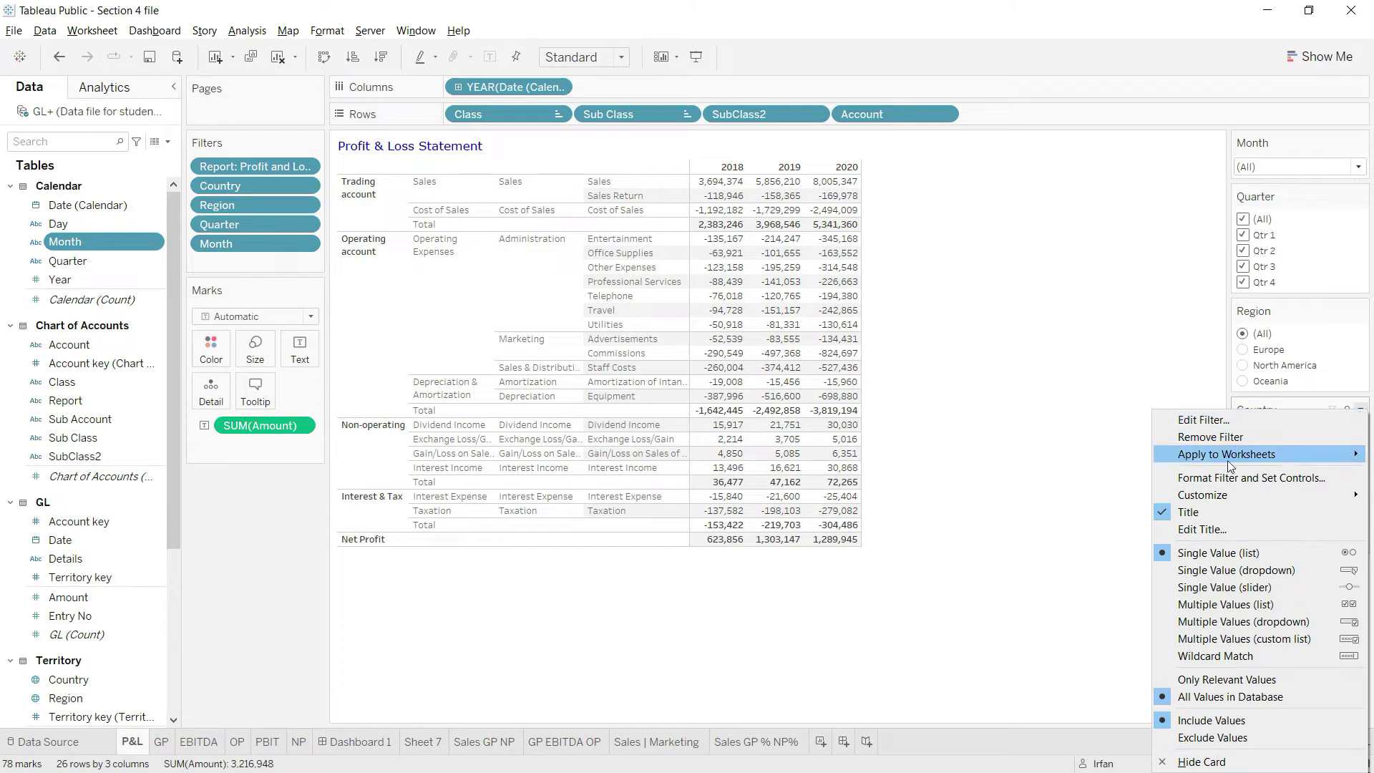
mouse_move(1228, 458)
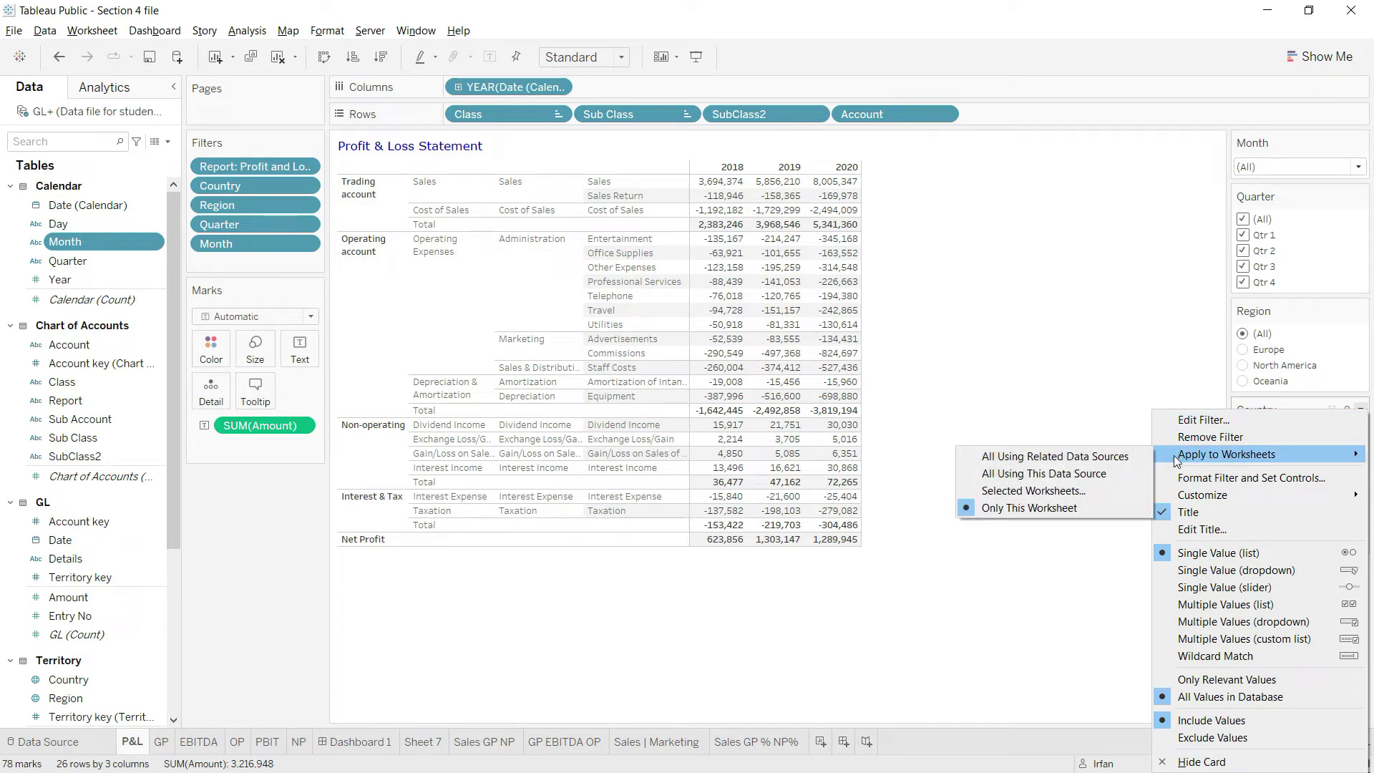
click(1045, 473)
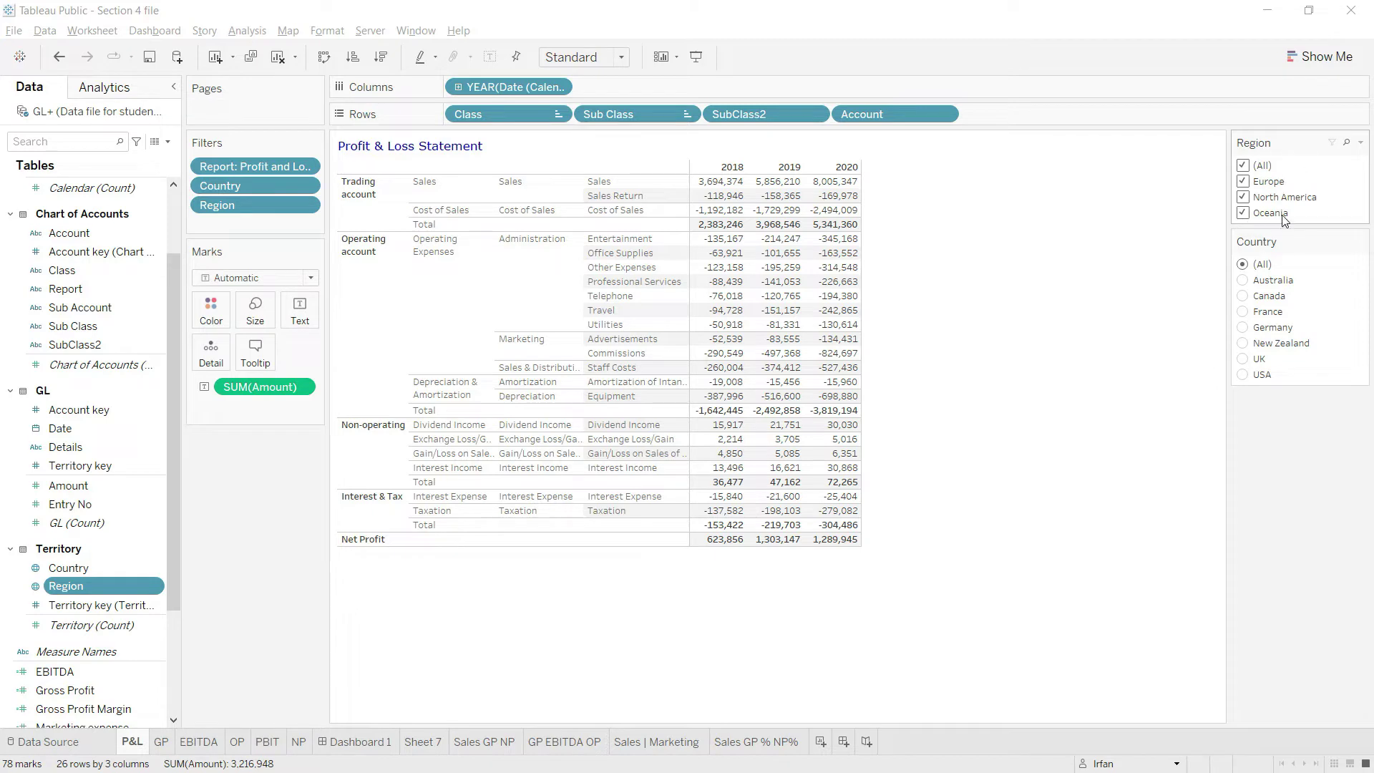
Set the Region filter to a Single Value (list) with (All) selected
click(1360, 142)
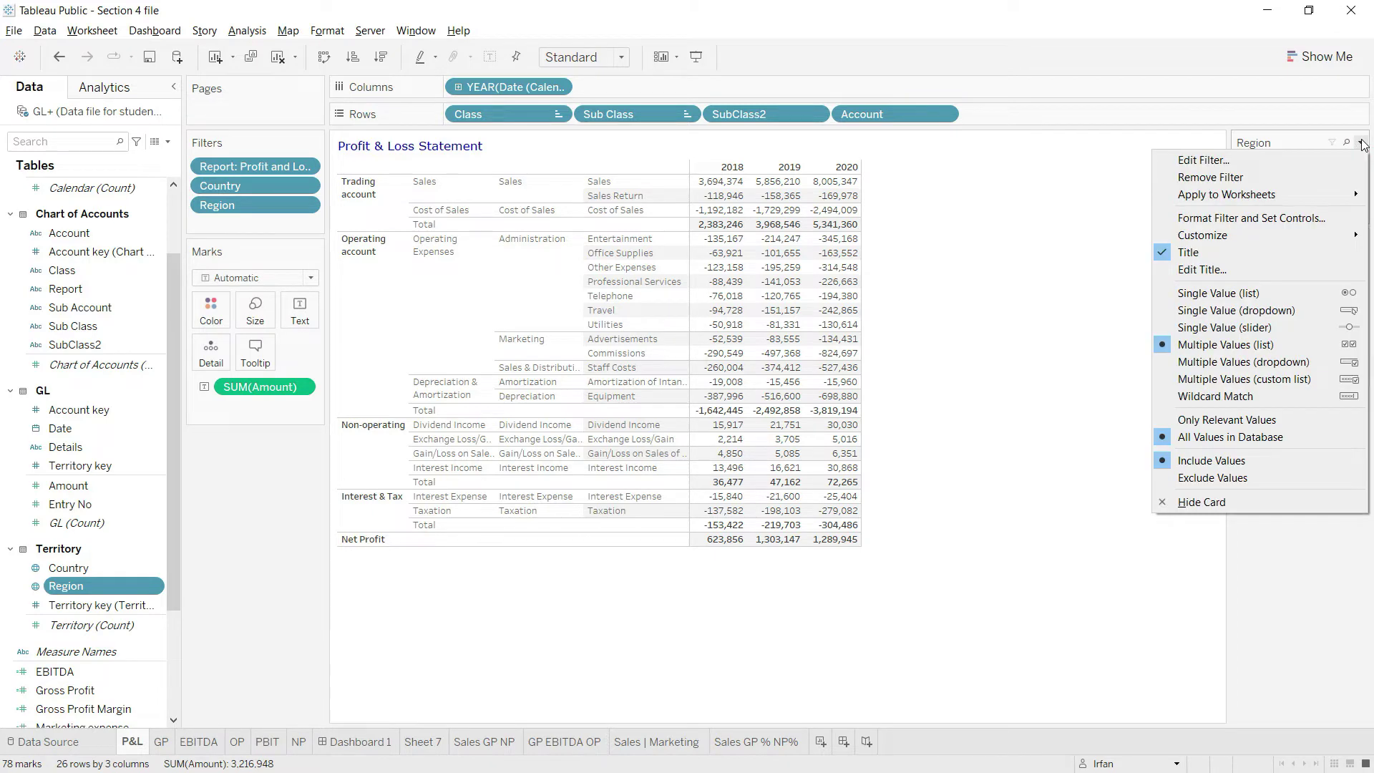
click(1242, 291)
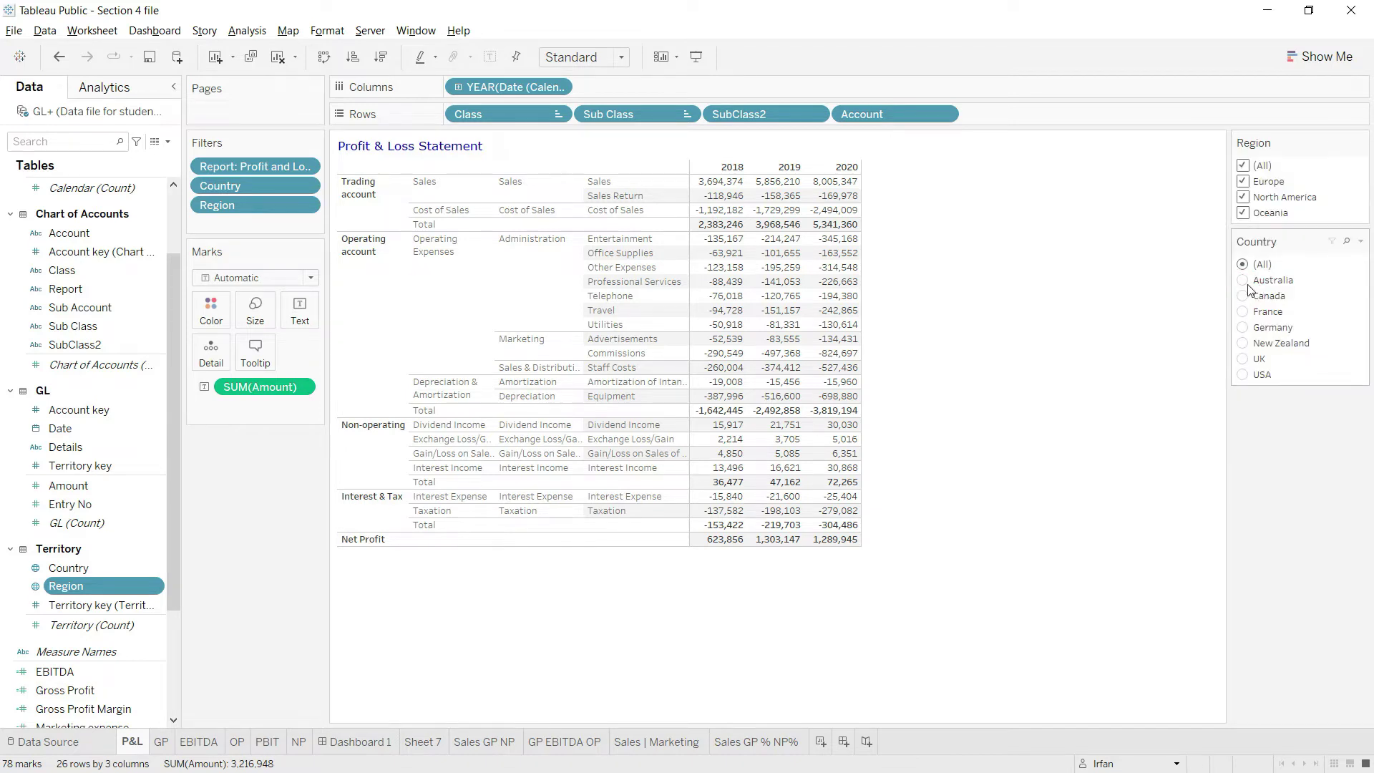
click(1288, 182)
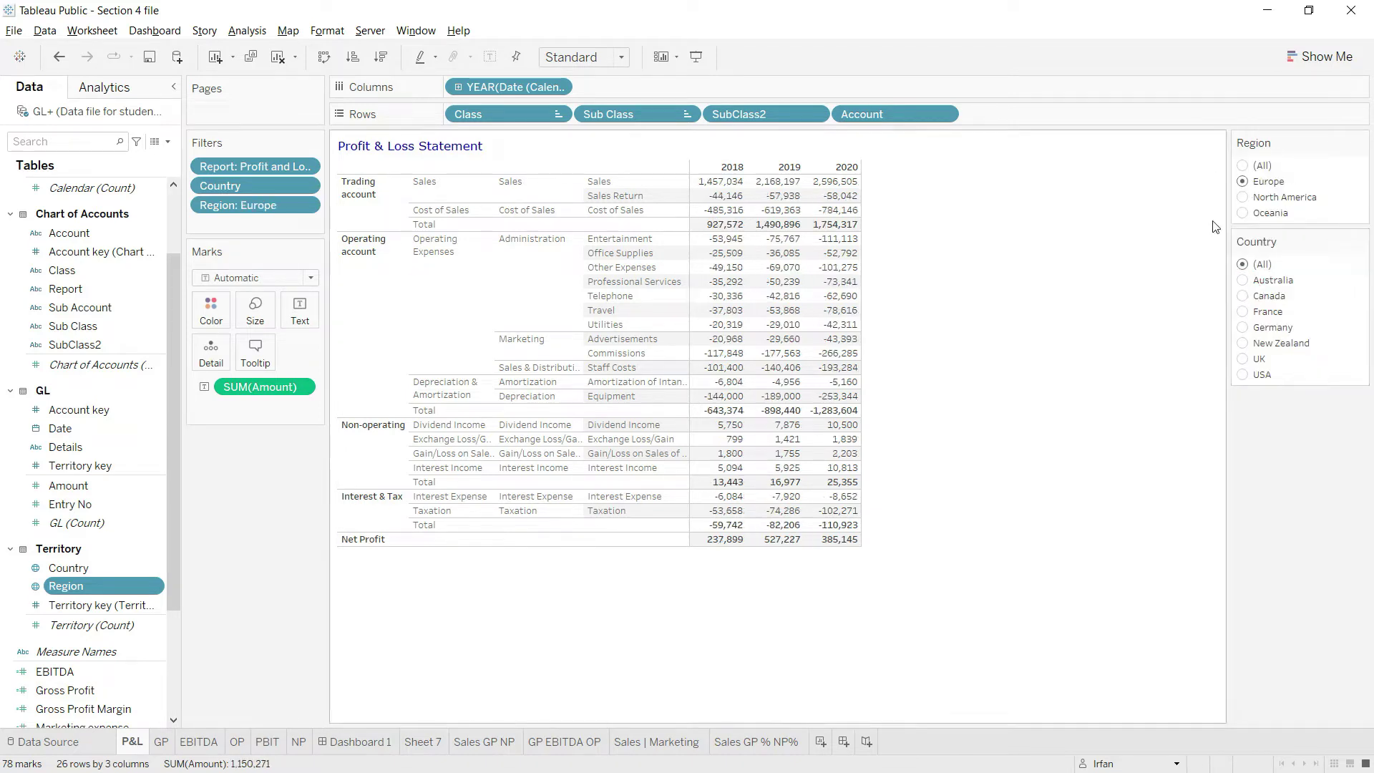
click(1243, 166)
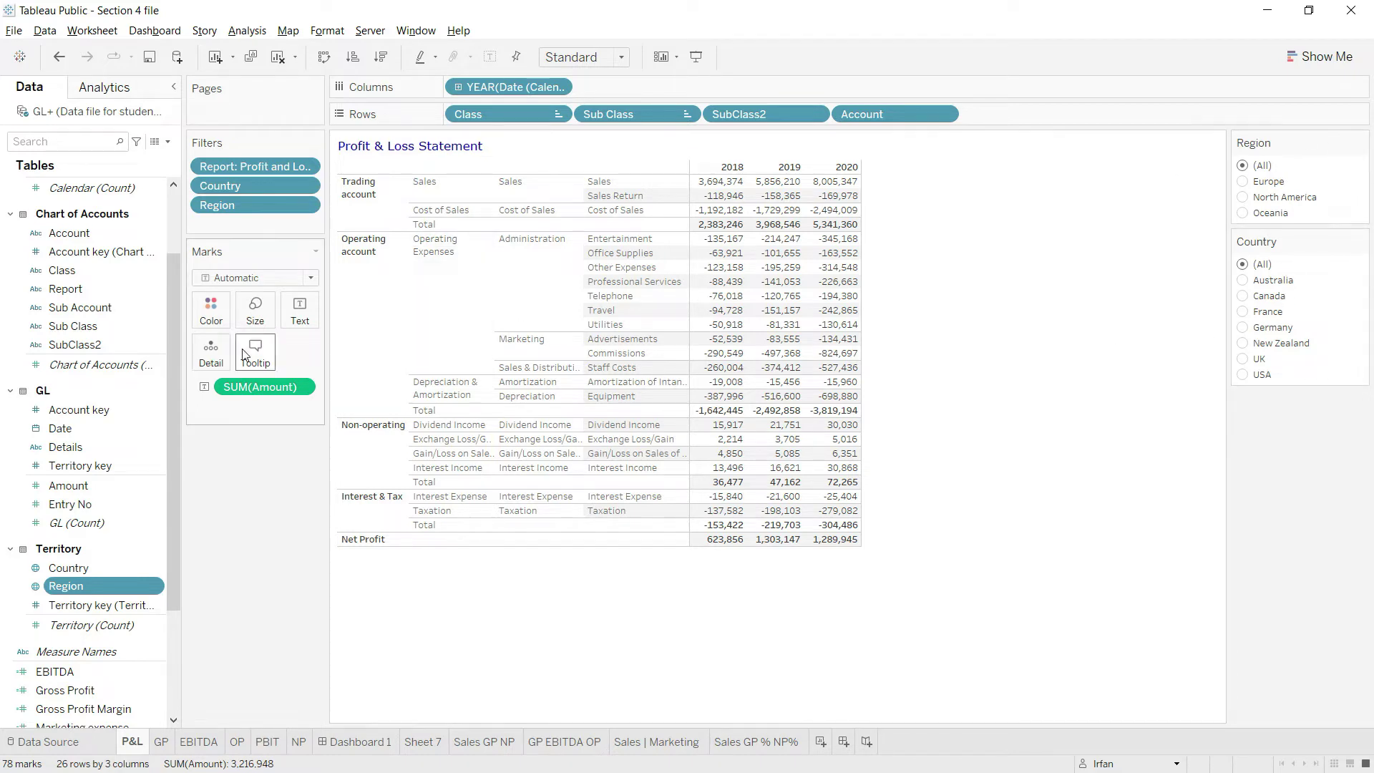
Add the Calendar table's Quarter field to the sheet as a visible filter
scroll(172, 369, up, 1)
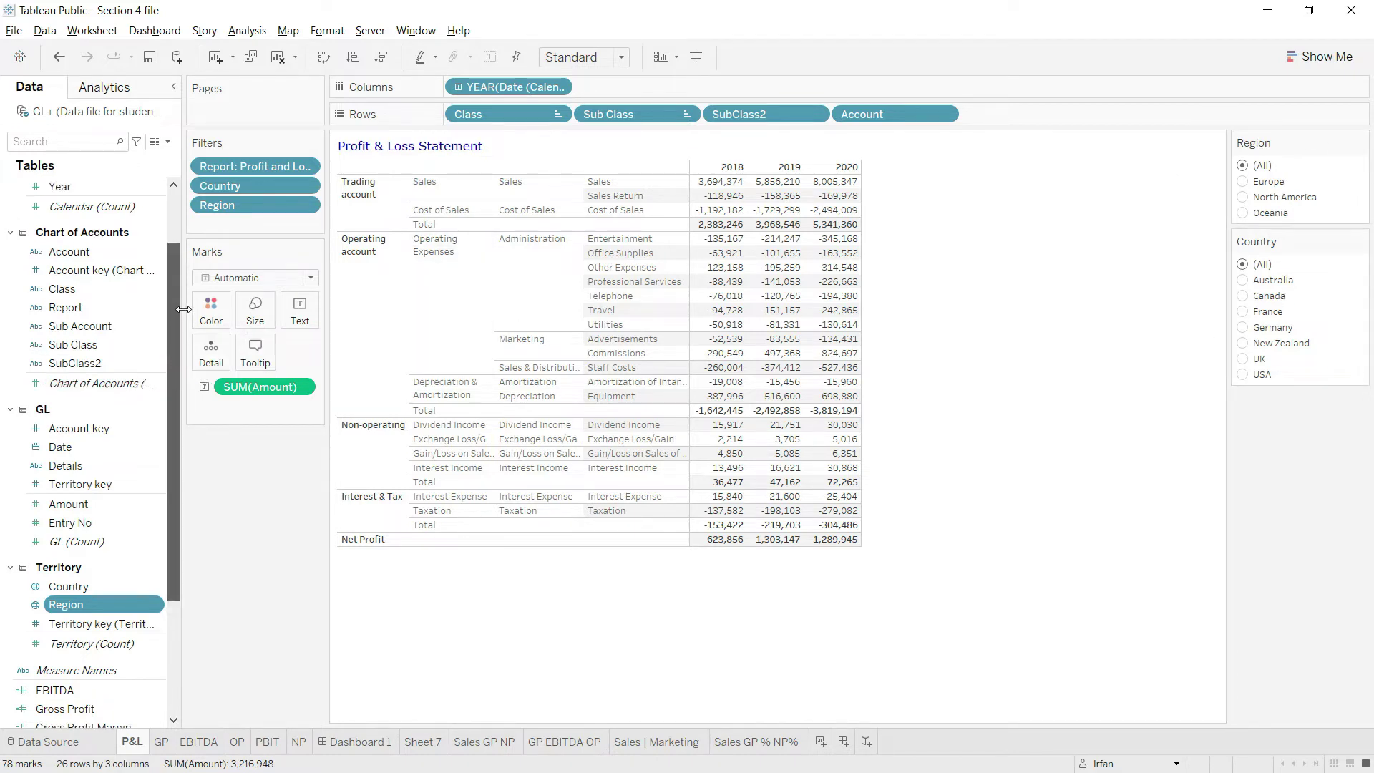
drag(178, 312, 169, 244)
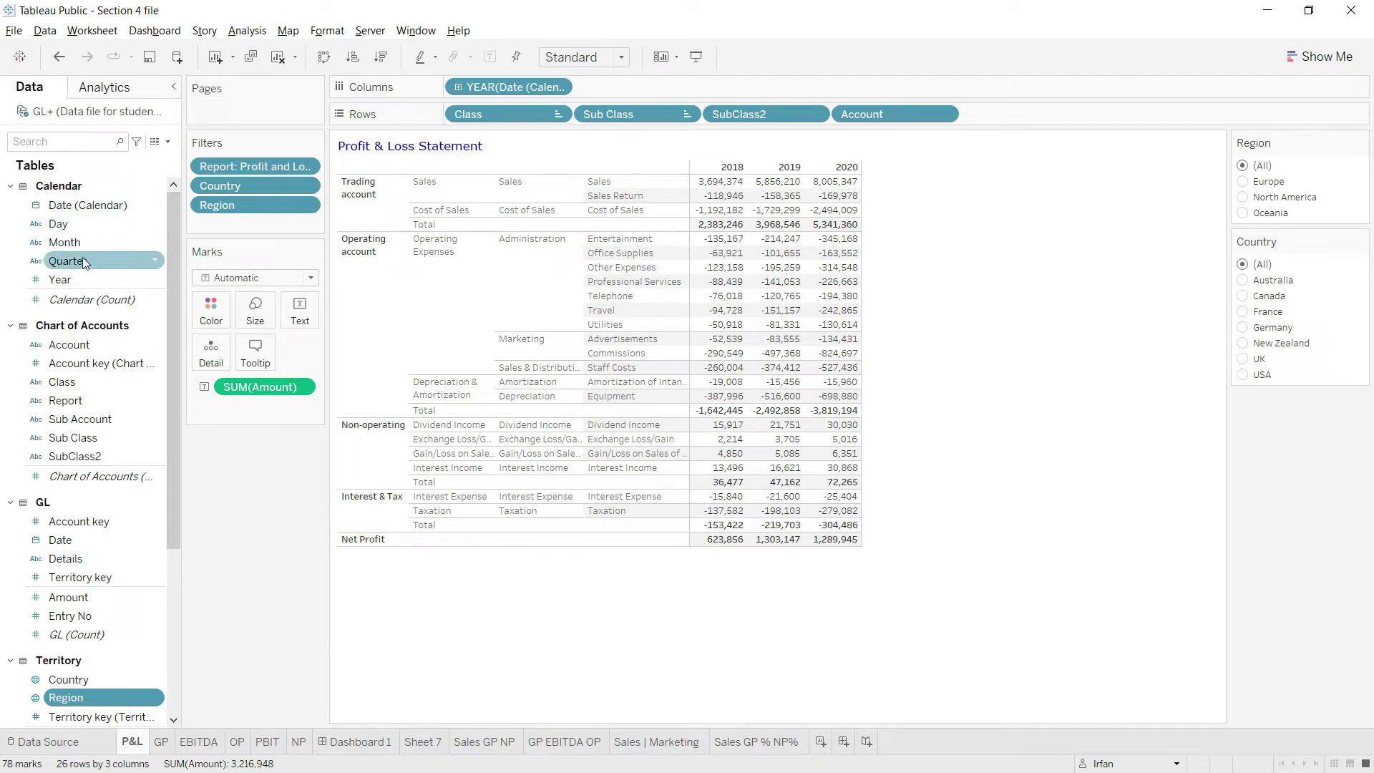
click(158, 261)
click(158, 262)
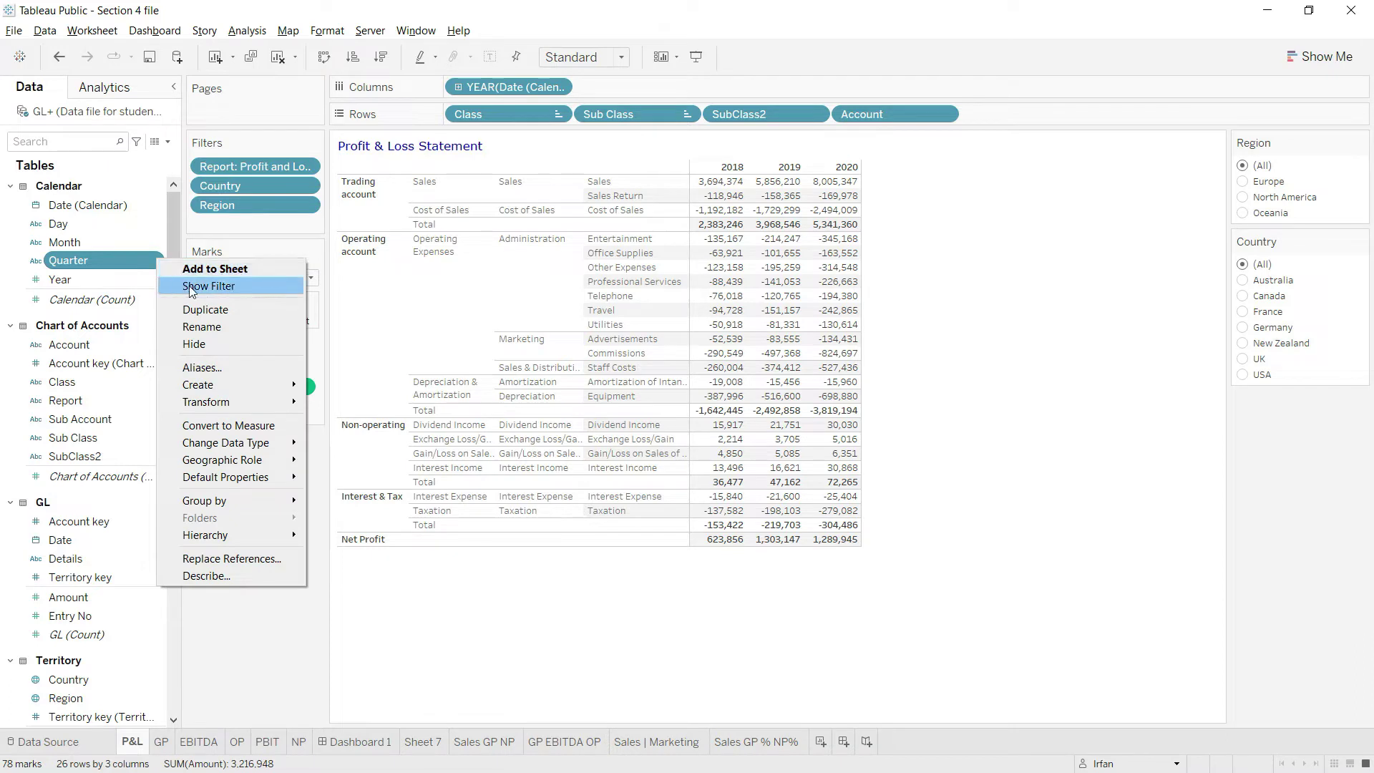
click(191, 287)
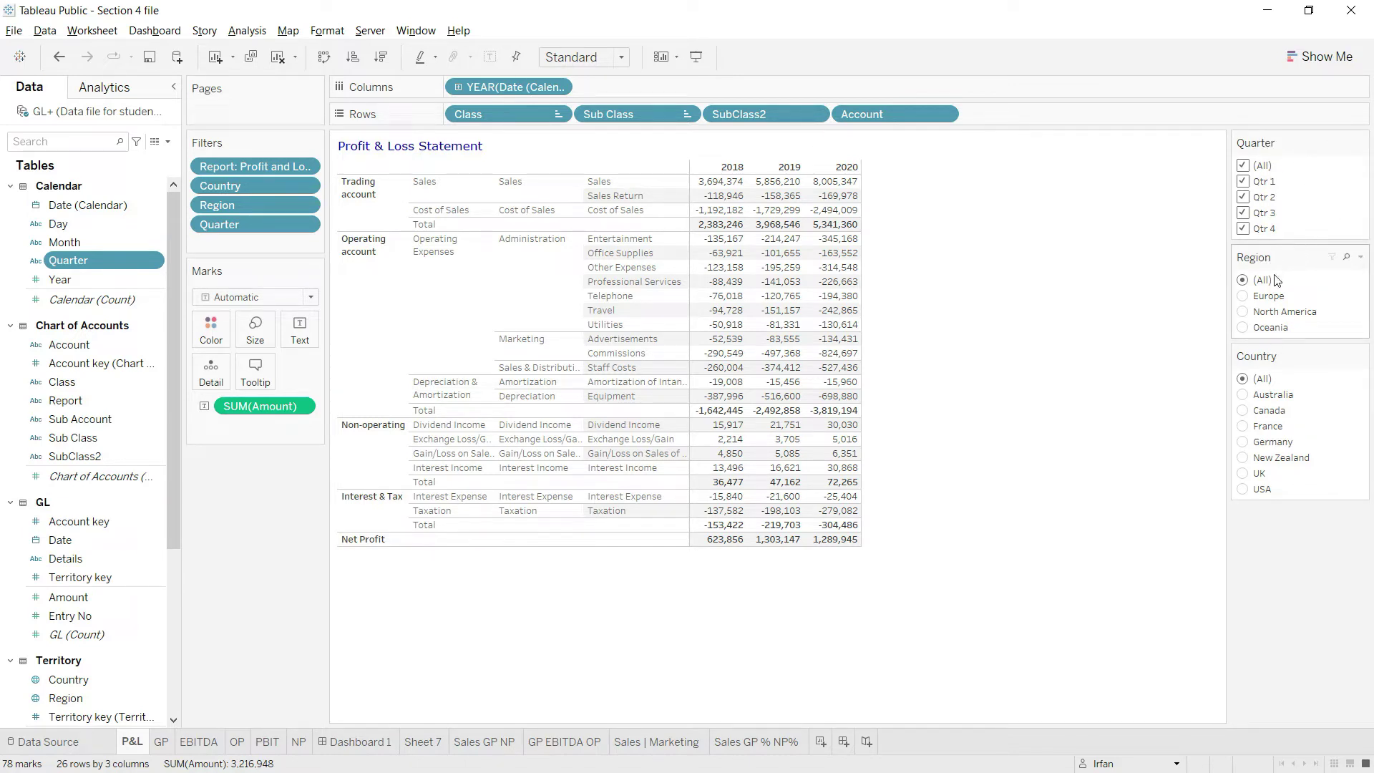
Show the Calendar table's Month field as a filter in Multiple Values (dropdown) form and check its list of months
click(157, 246)
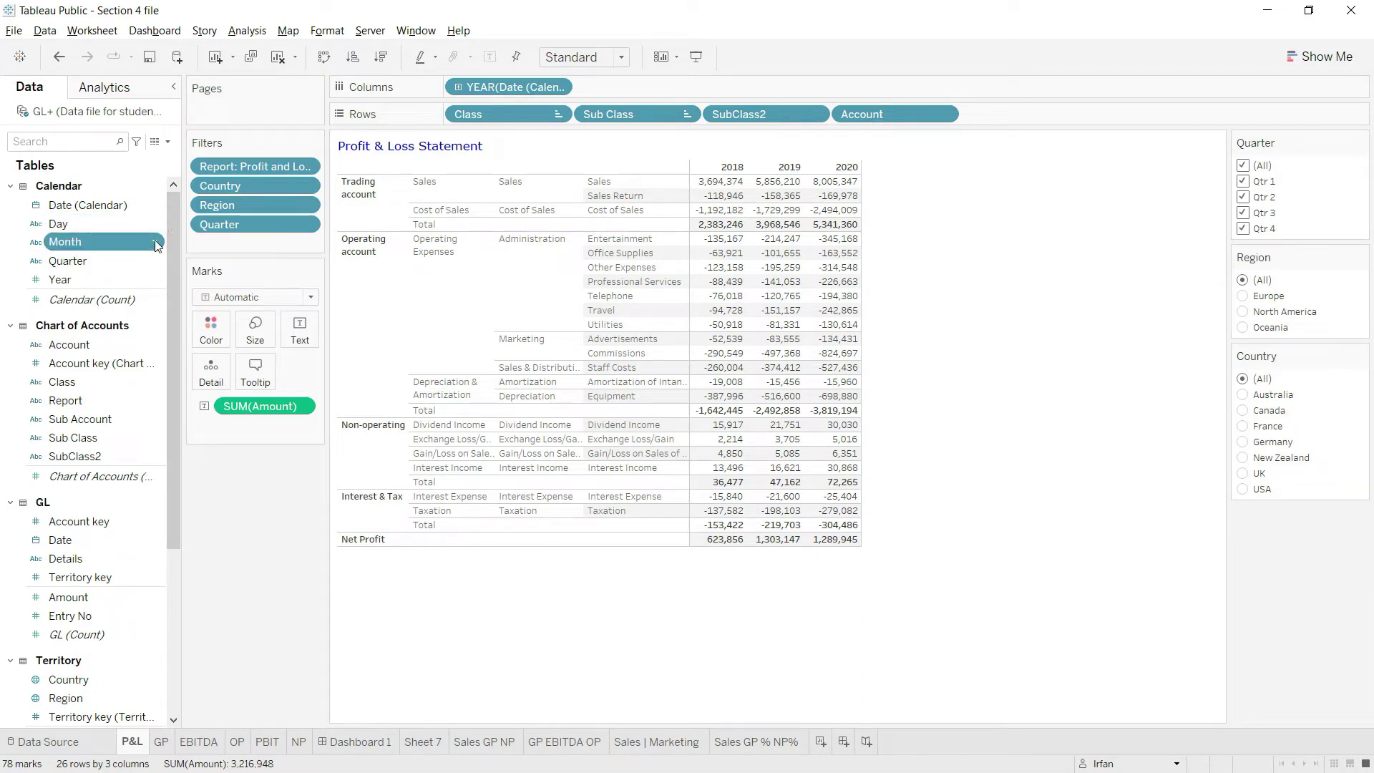
right_click(157, 245)
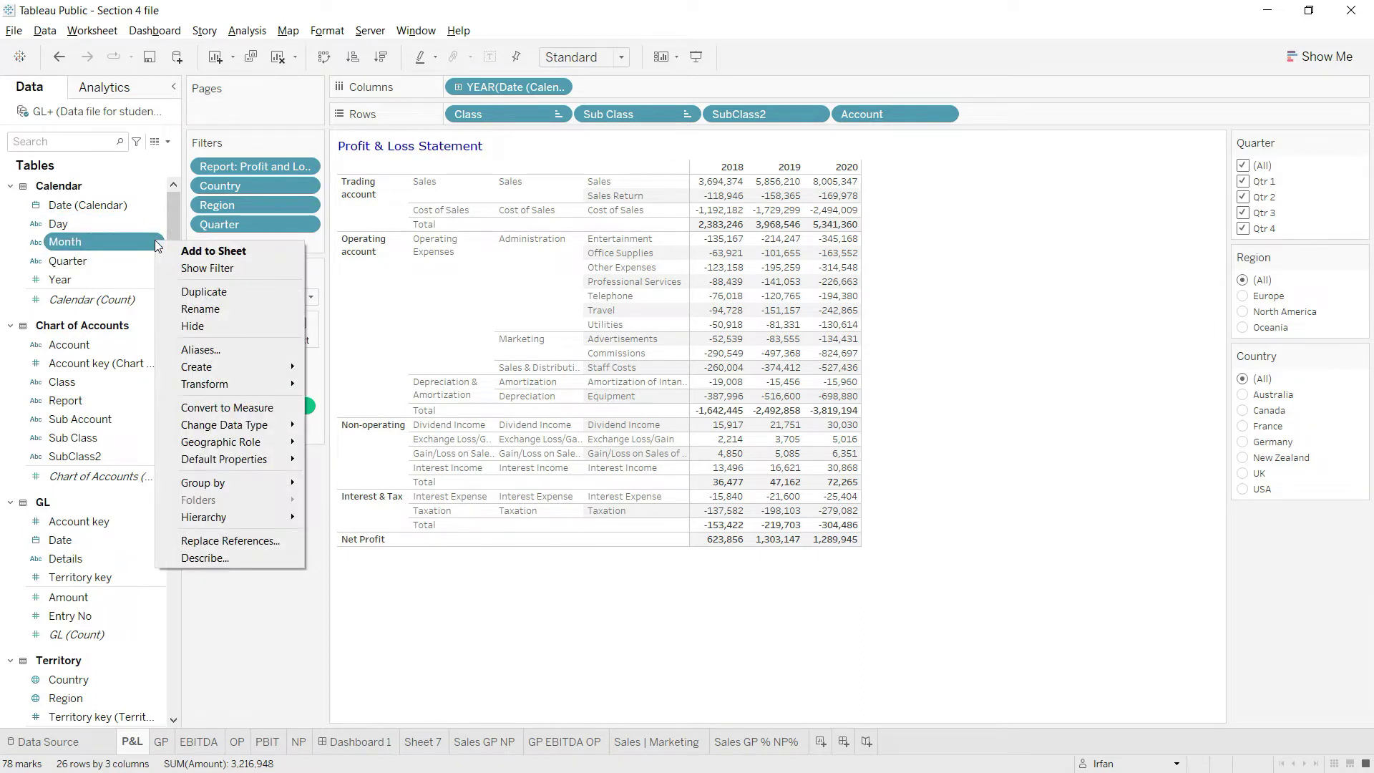
click(180, 267)
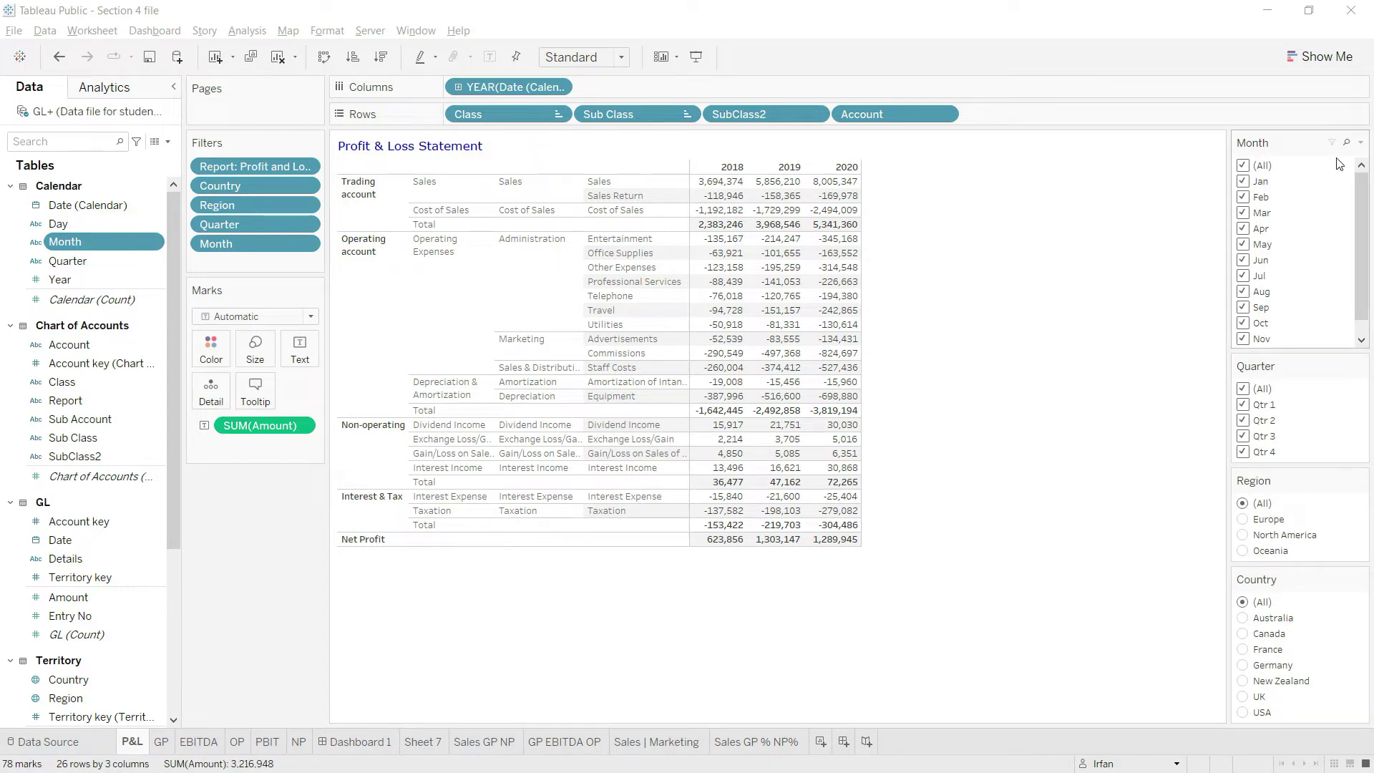
click(1362, 143)
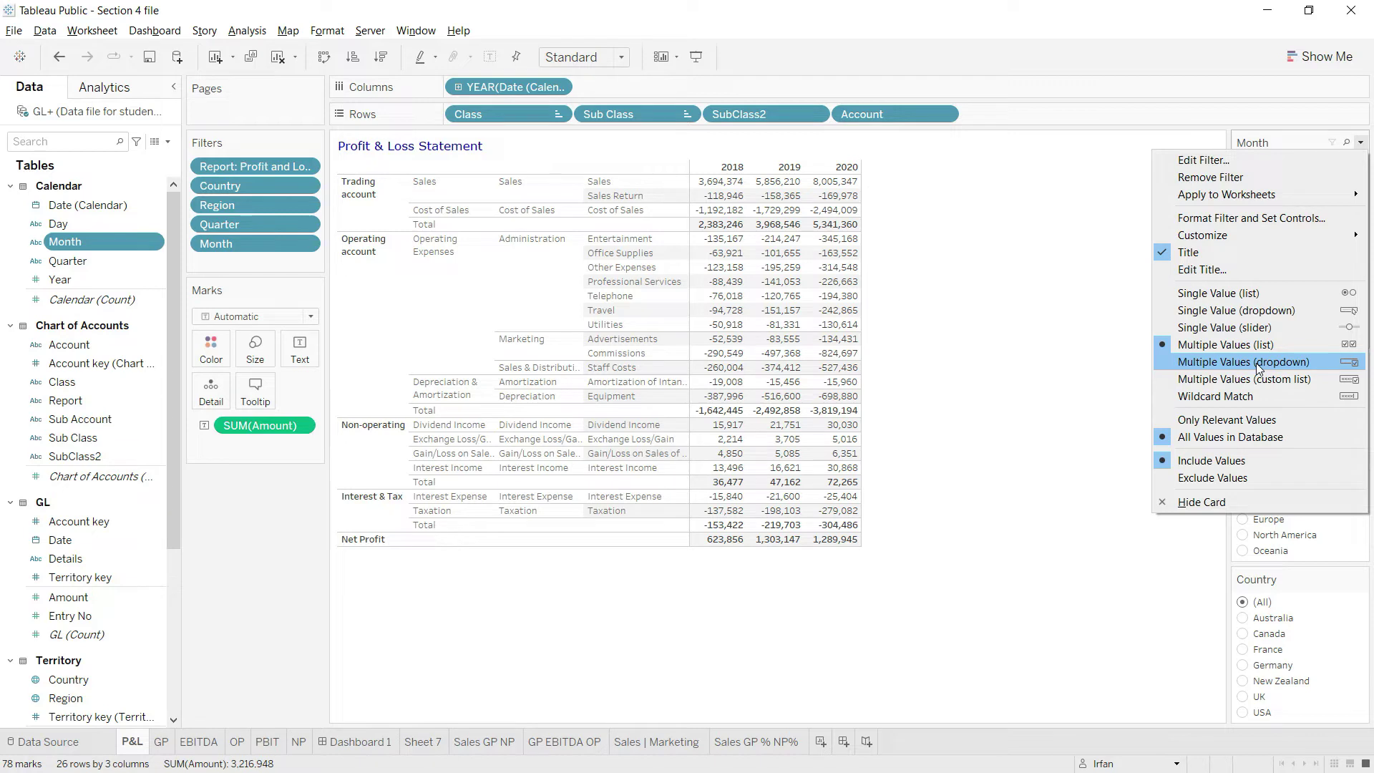
key(Escape)
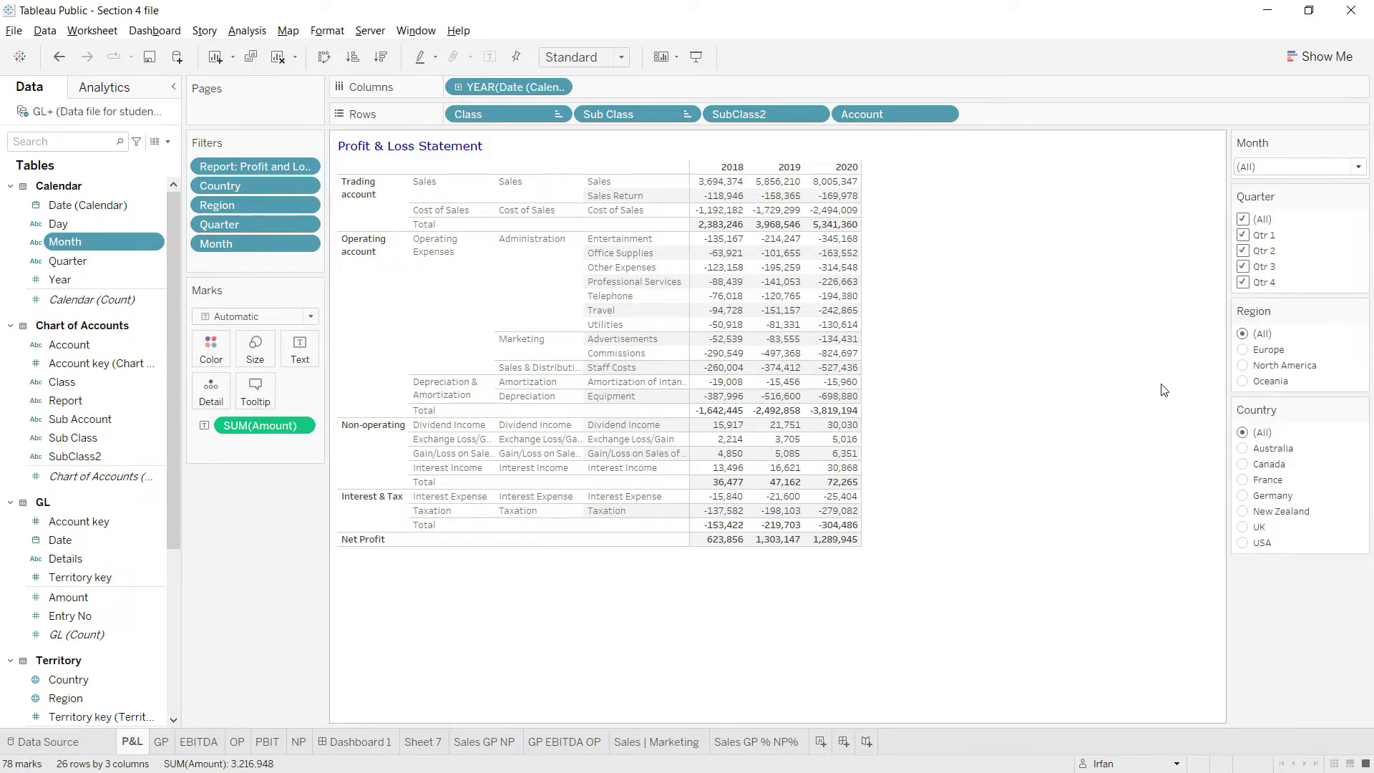
click(1357, 171)
Apply the Country and Region filters to all worksheets using this data source
mouse_move(1363, 417)
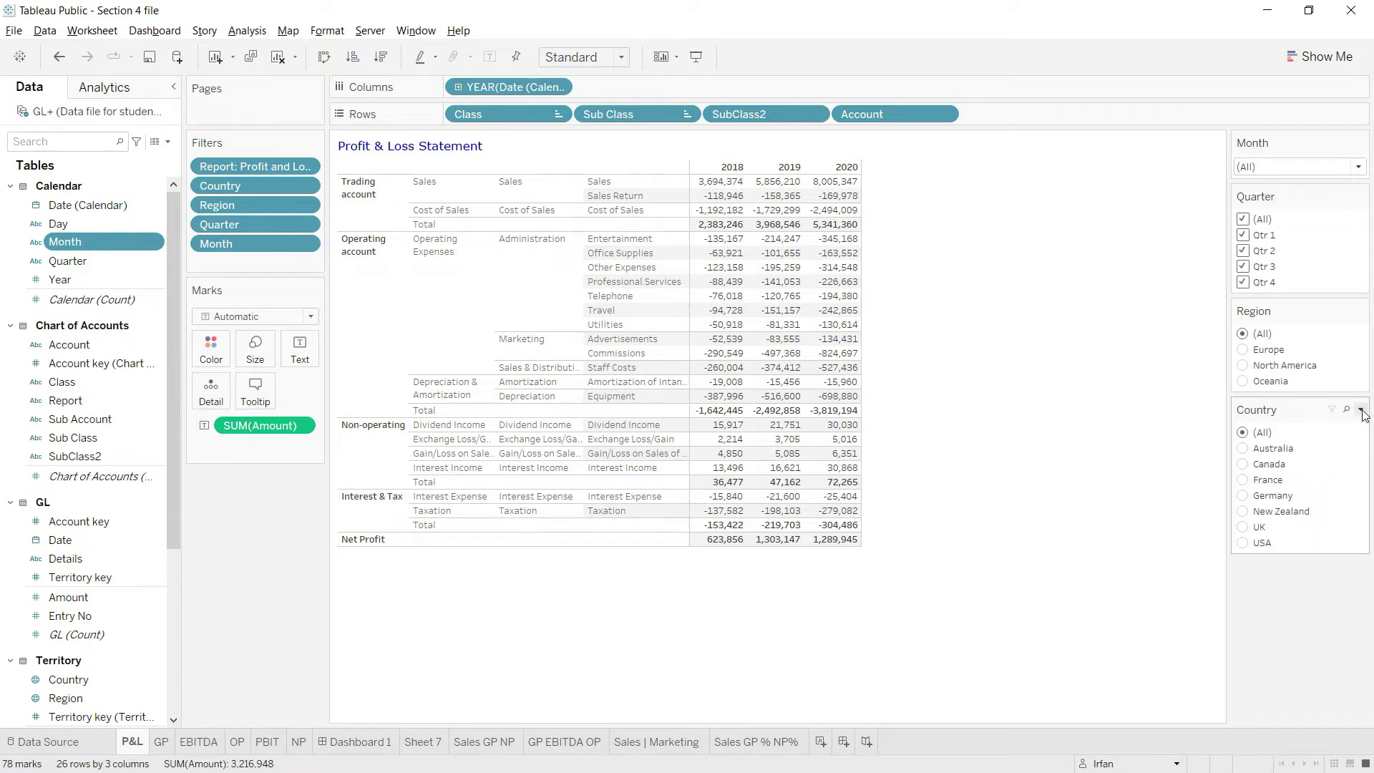
click(1361, 412)
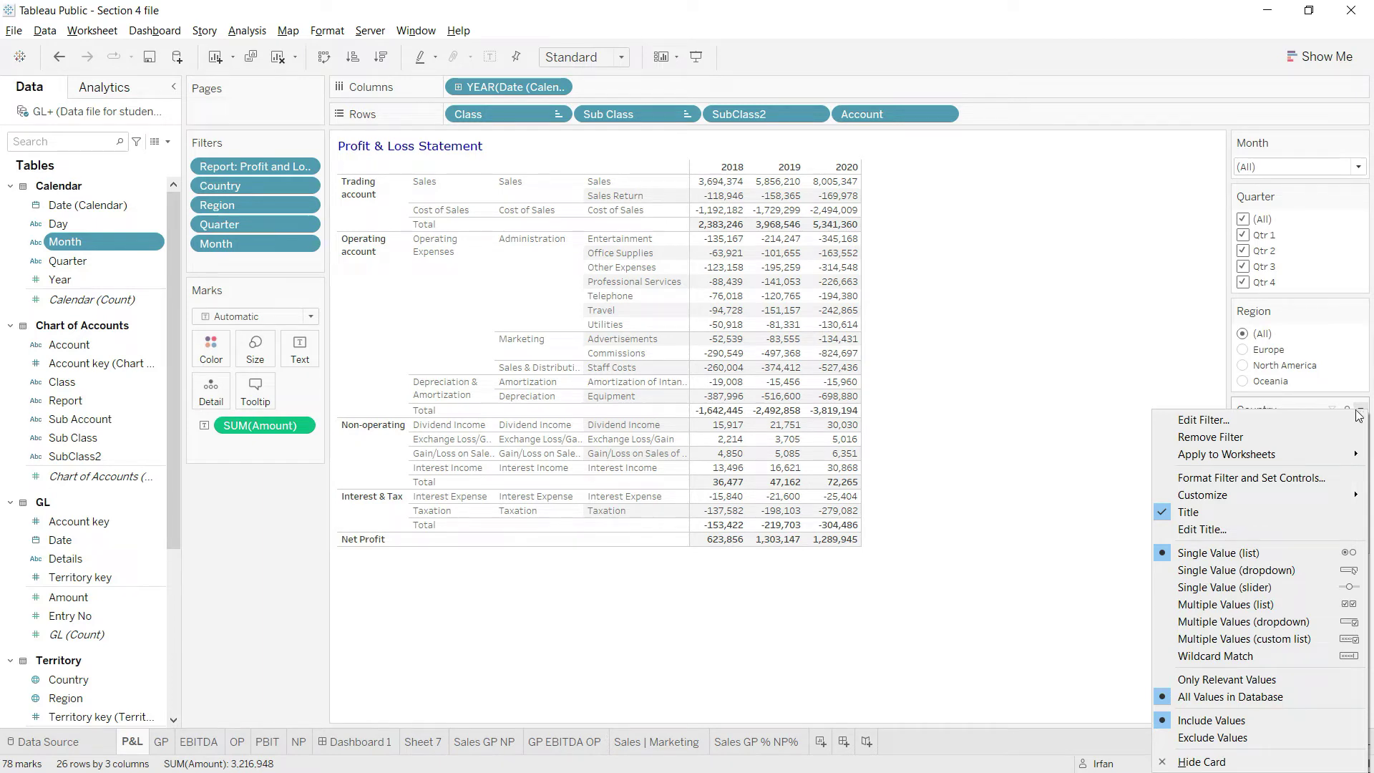
mouse_move(1214, 455)
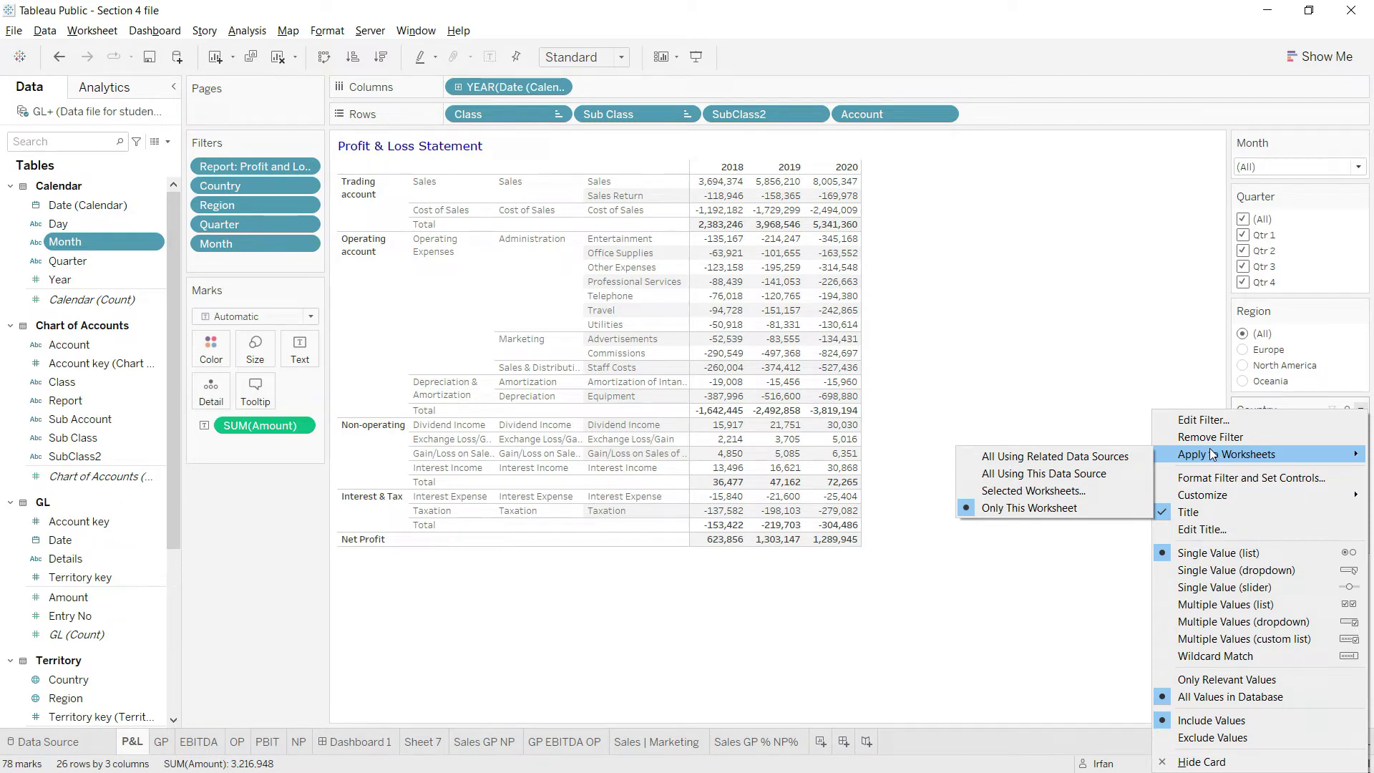
click(1059, 473)
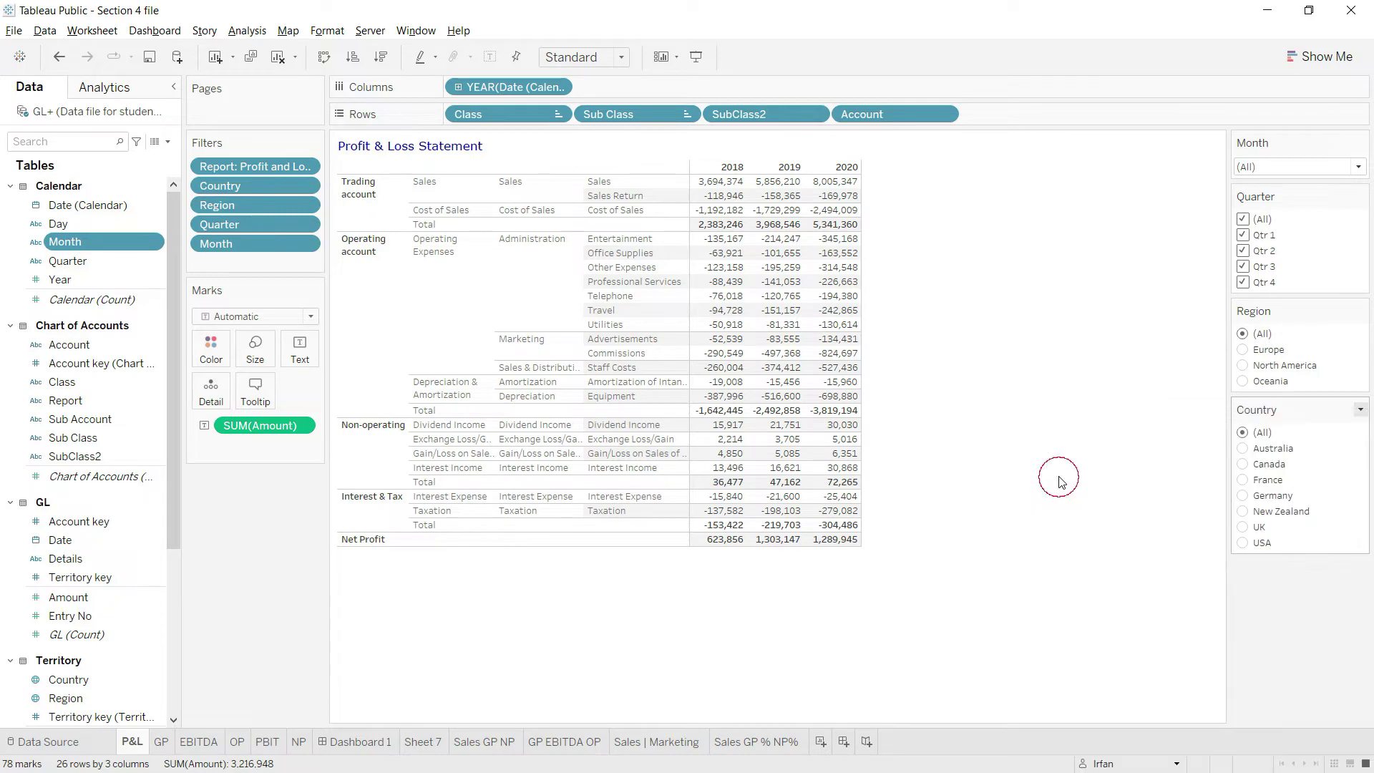
click(1360, 310)
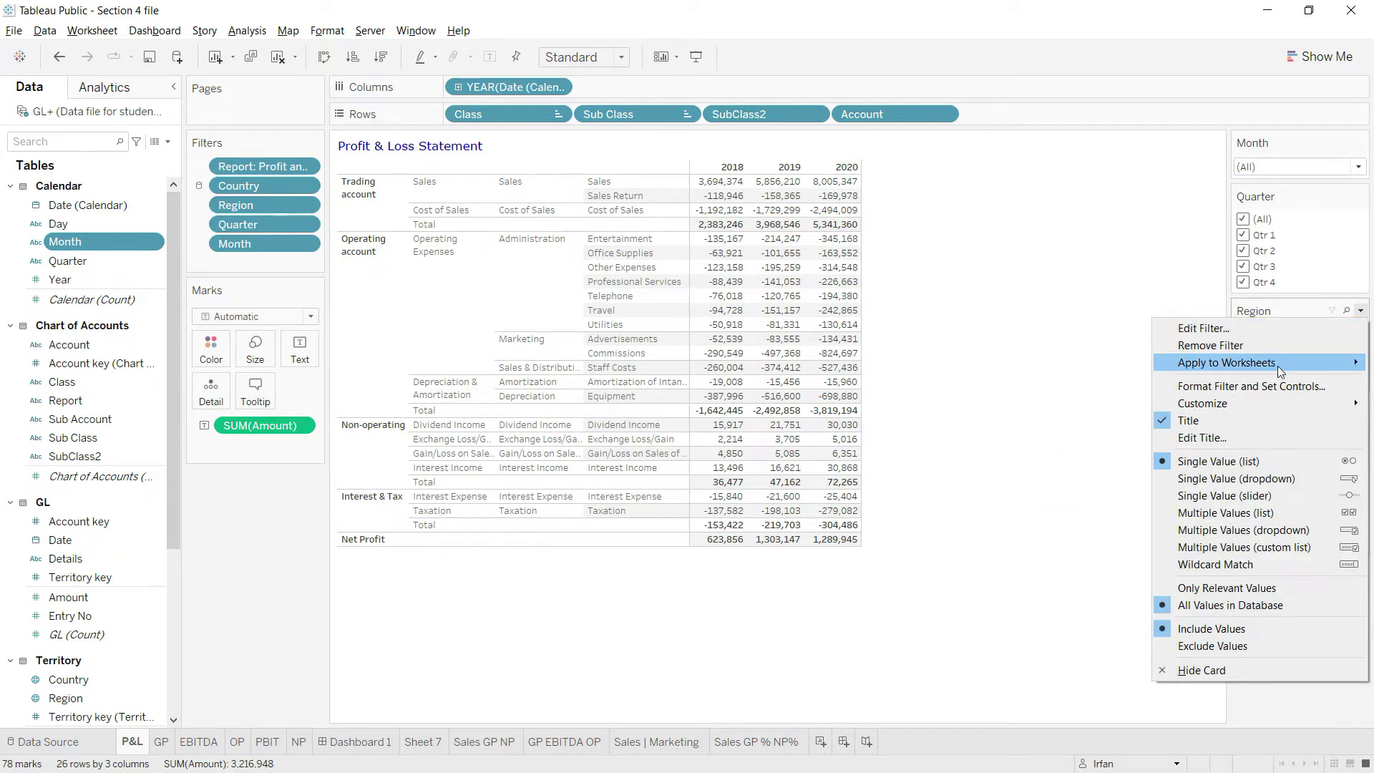
mouse_move(1277, 367)
click(1034, 384)
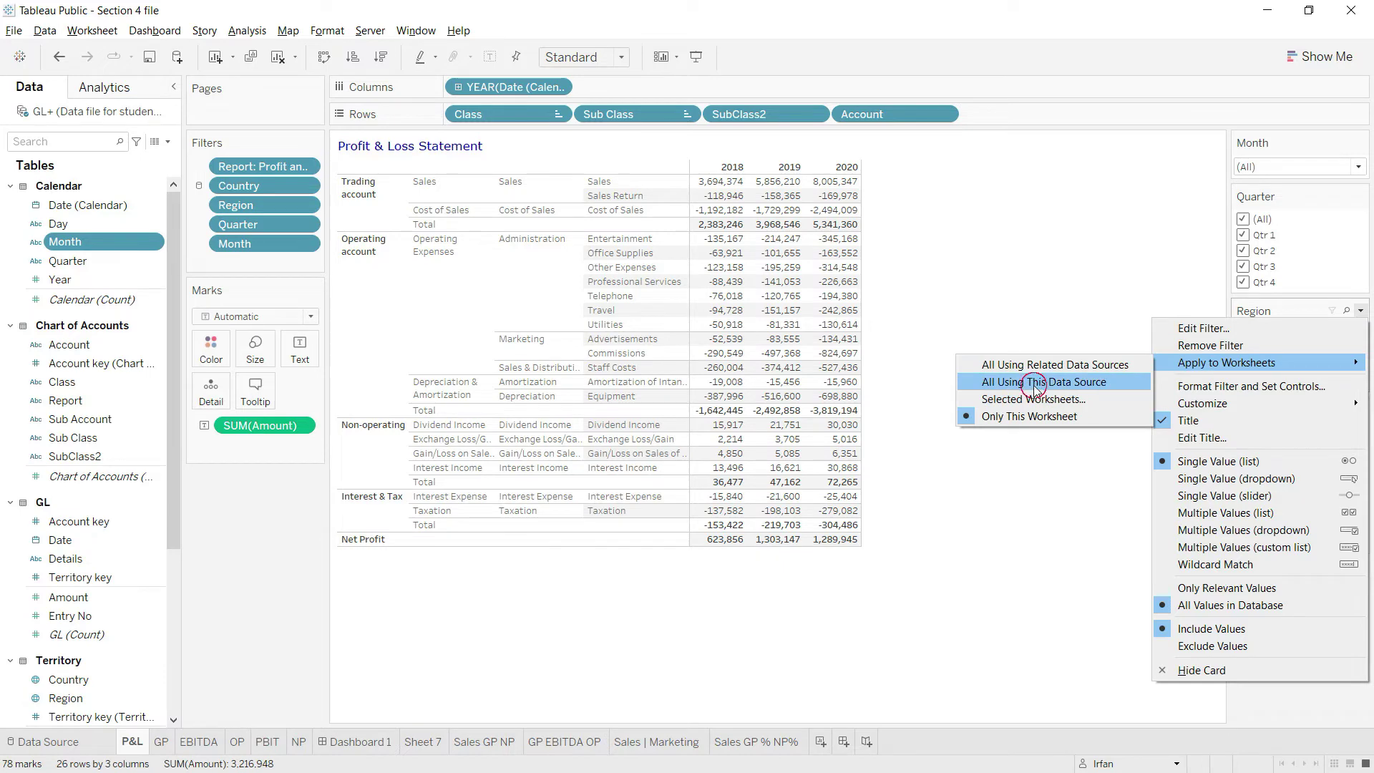
Apply the Quarter and Month filters to all worksheets using this data source
mouse_move(1360, 198)
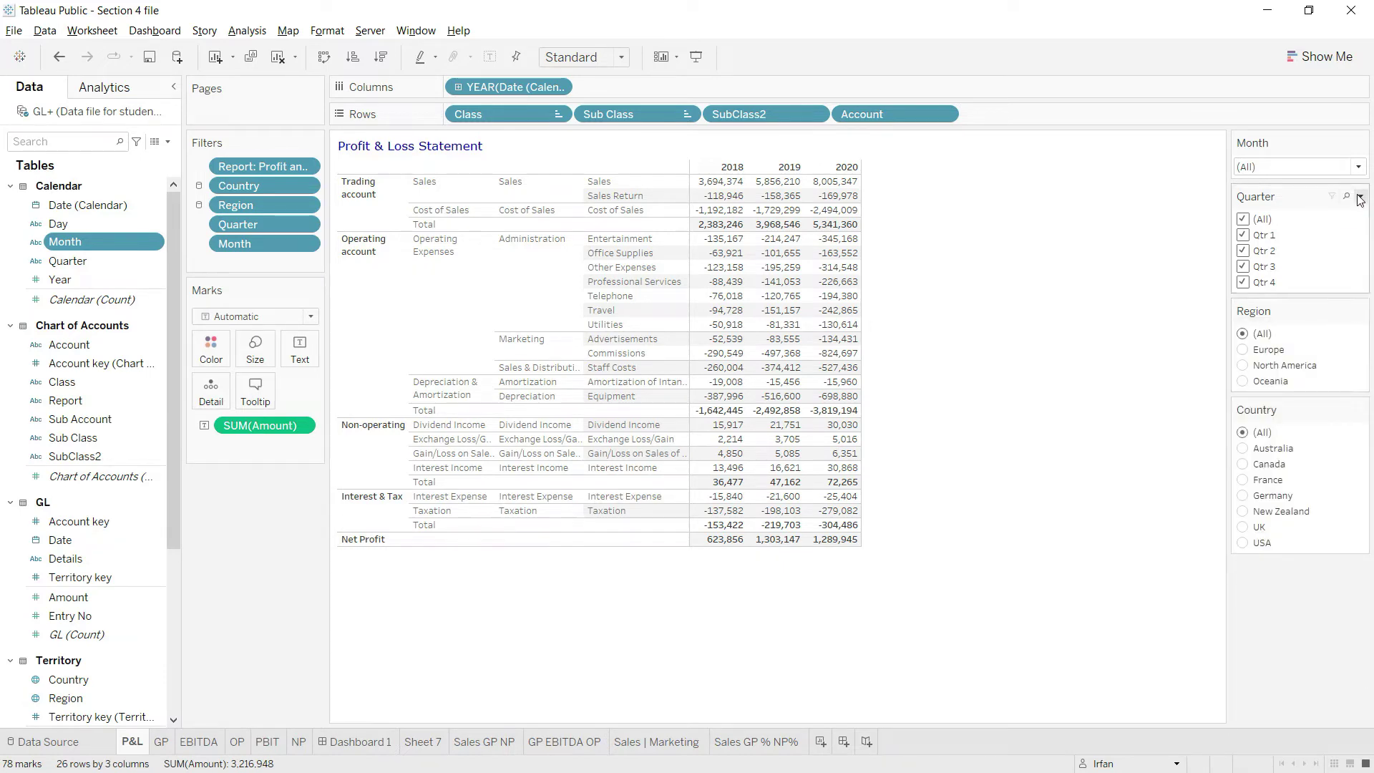
click(1360, 196)
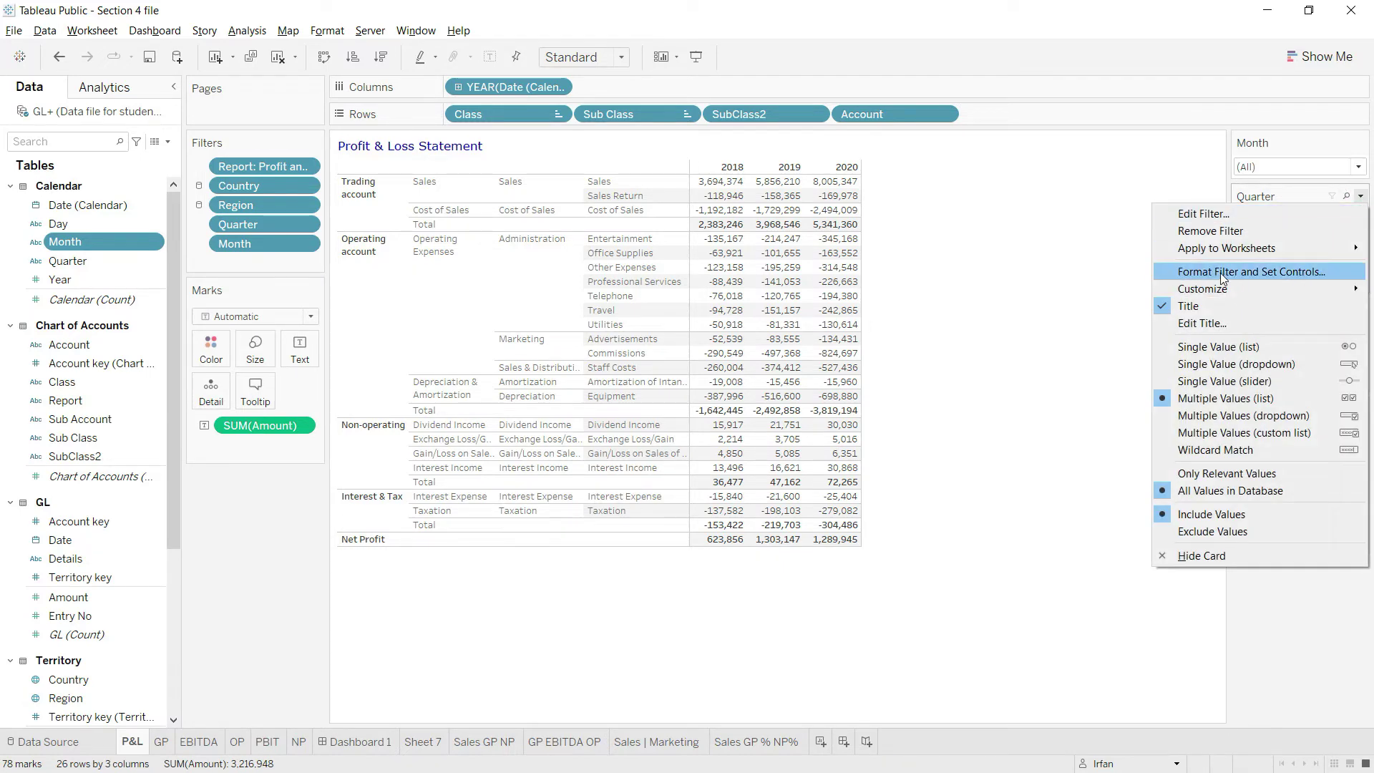
mouse_move(1217, 249)
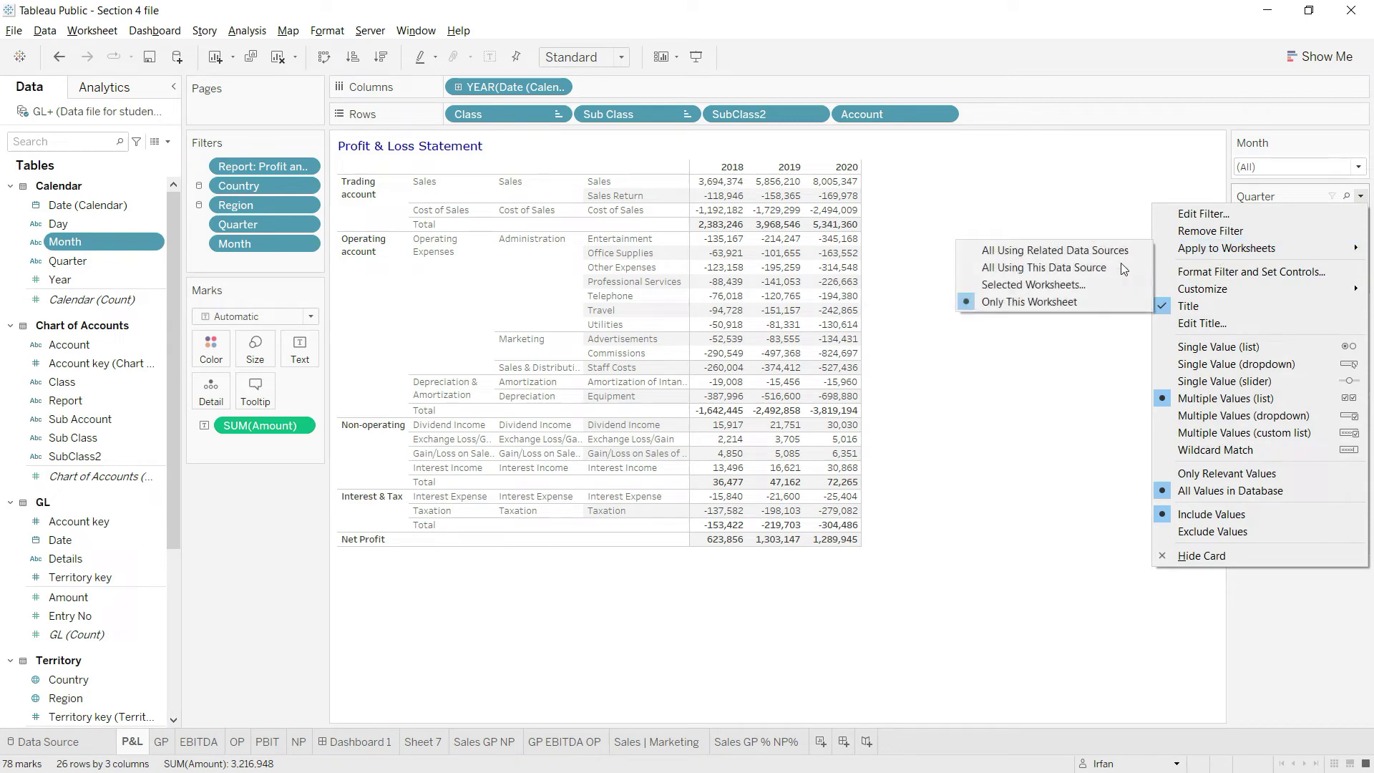
click(1056, 267)
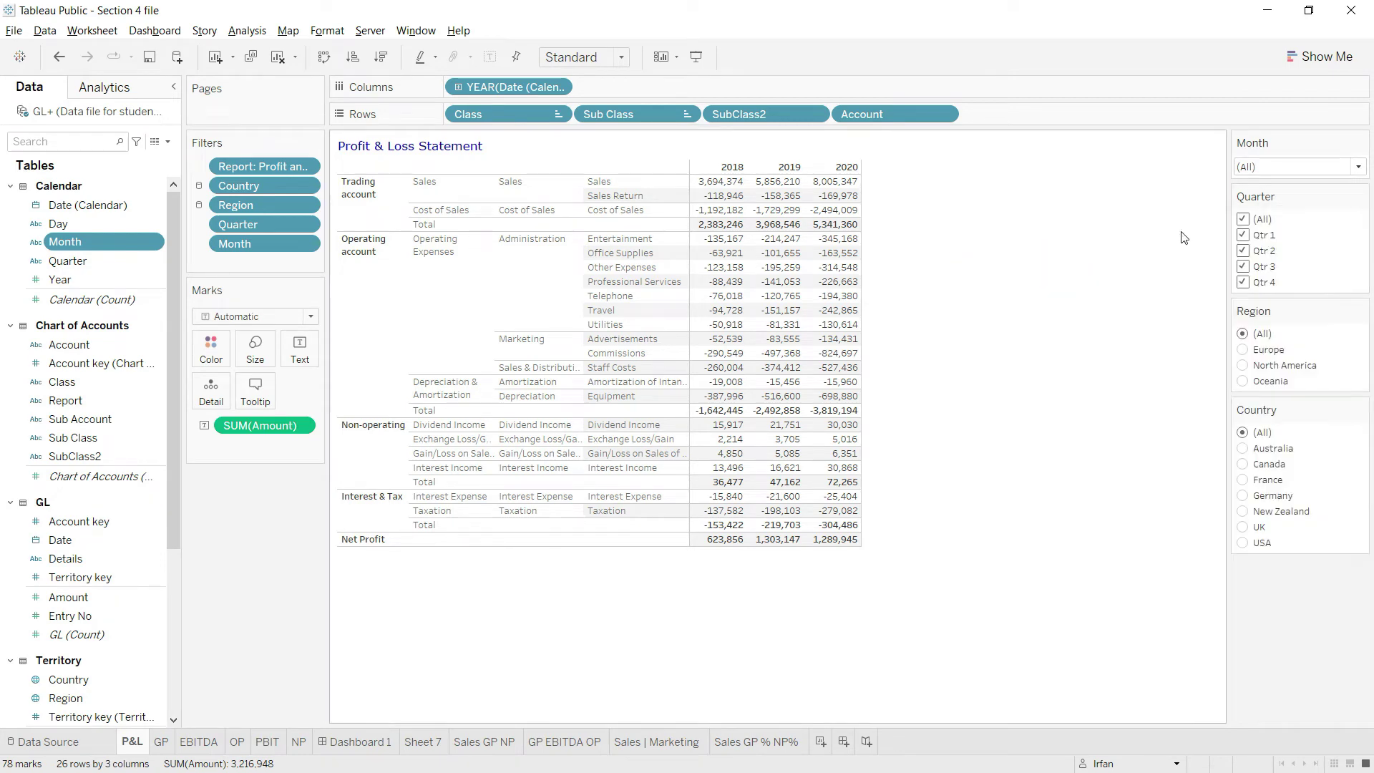
click(1360, 143)
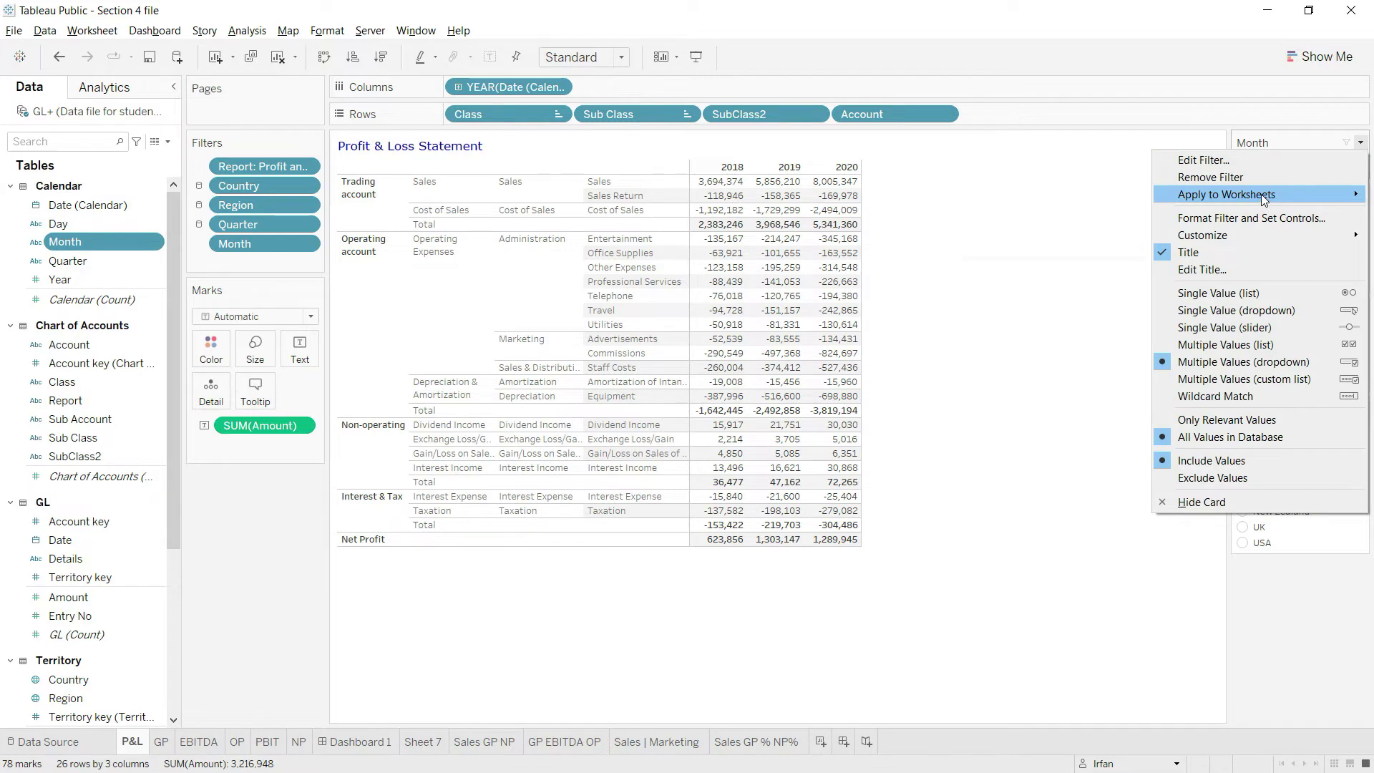
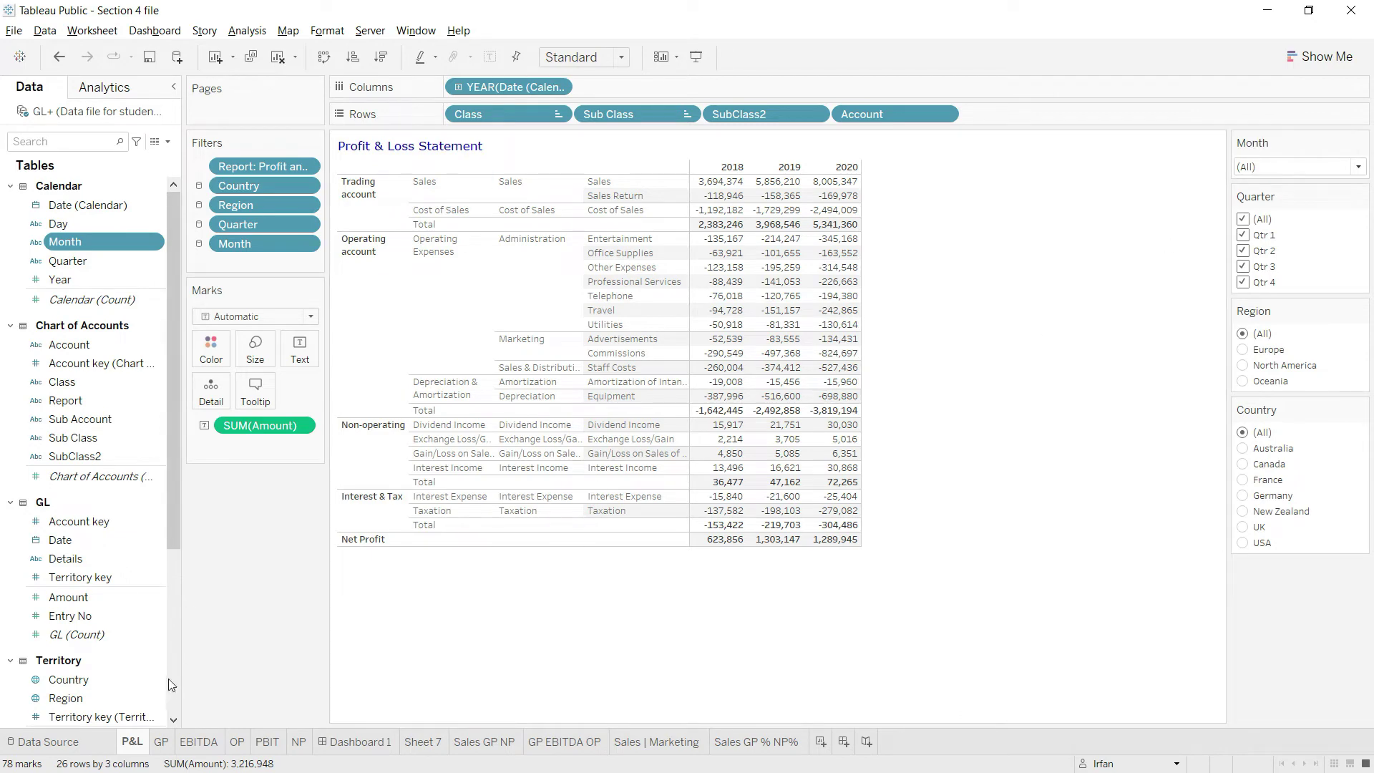
Check the filters on the GP and EBITDA worksheets against those on the P&L worksheet
click(161, 743)
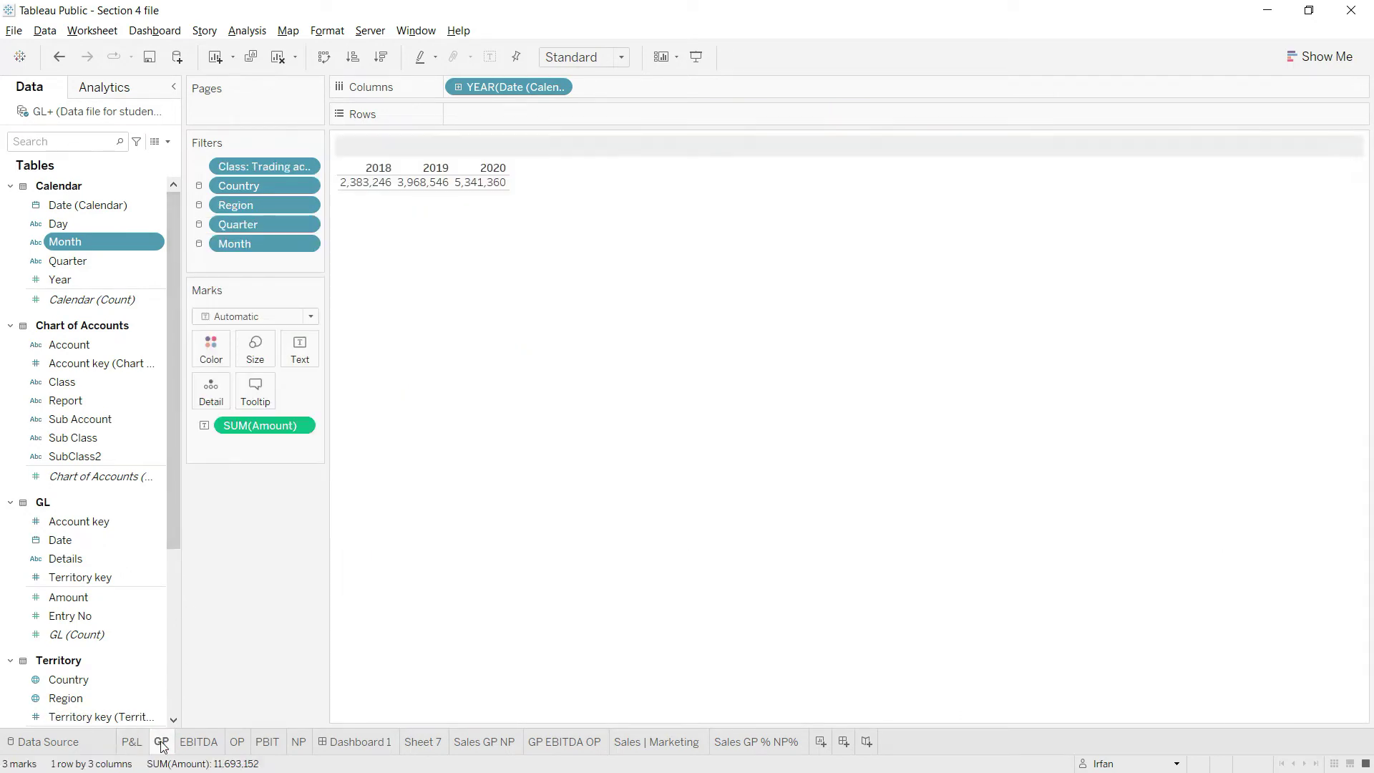
click(205, 744)
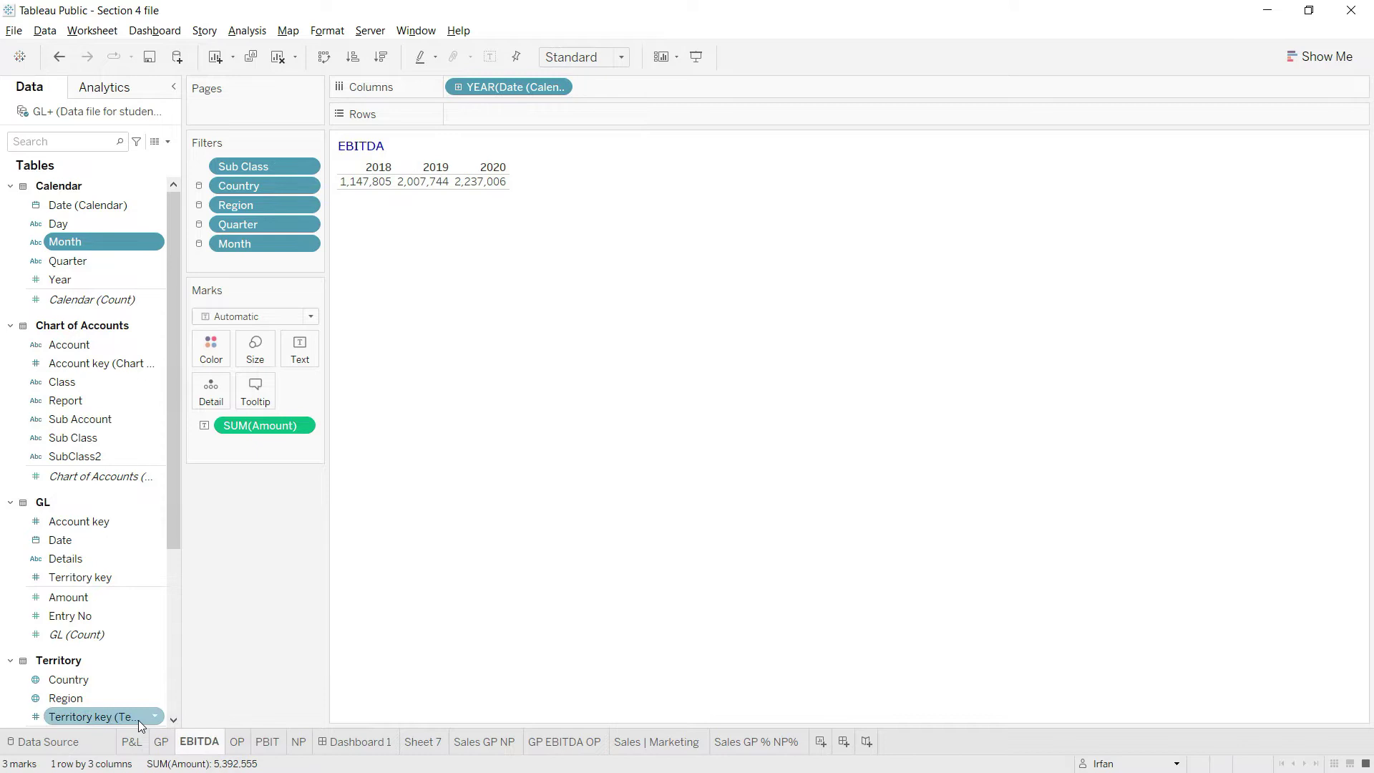
click(132, 745)
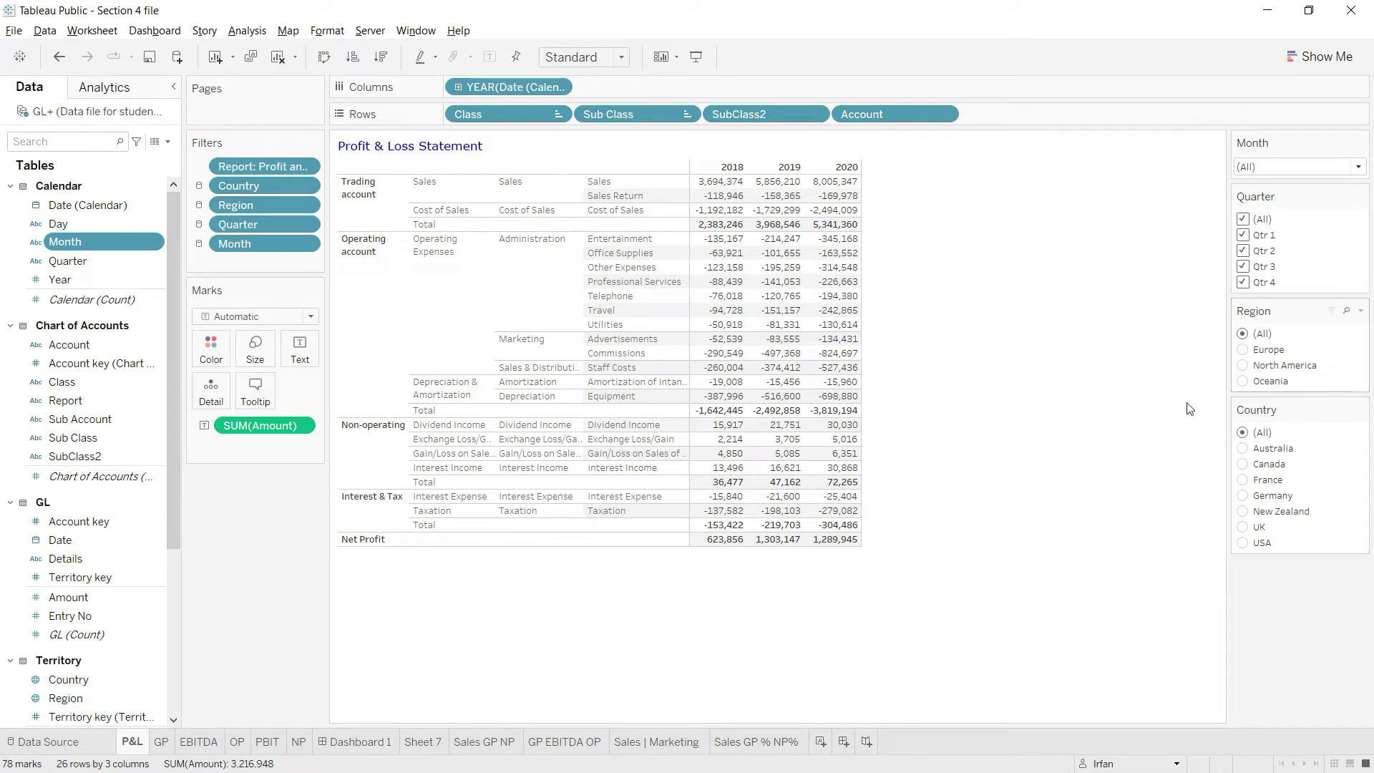
click(161, 741)
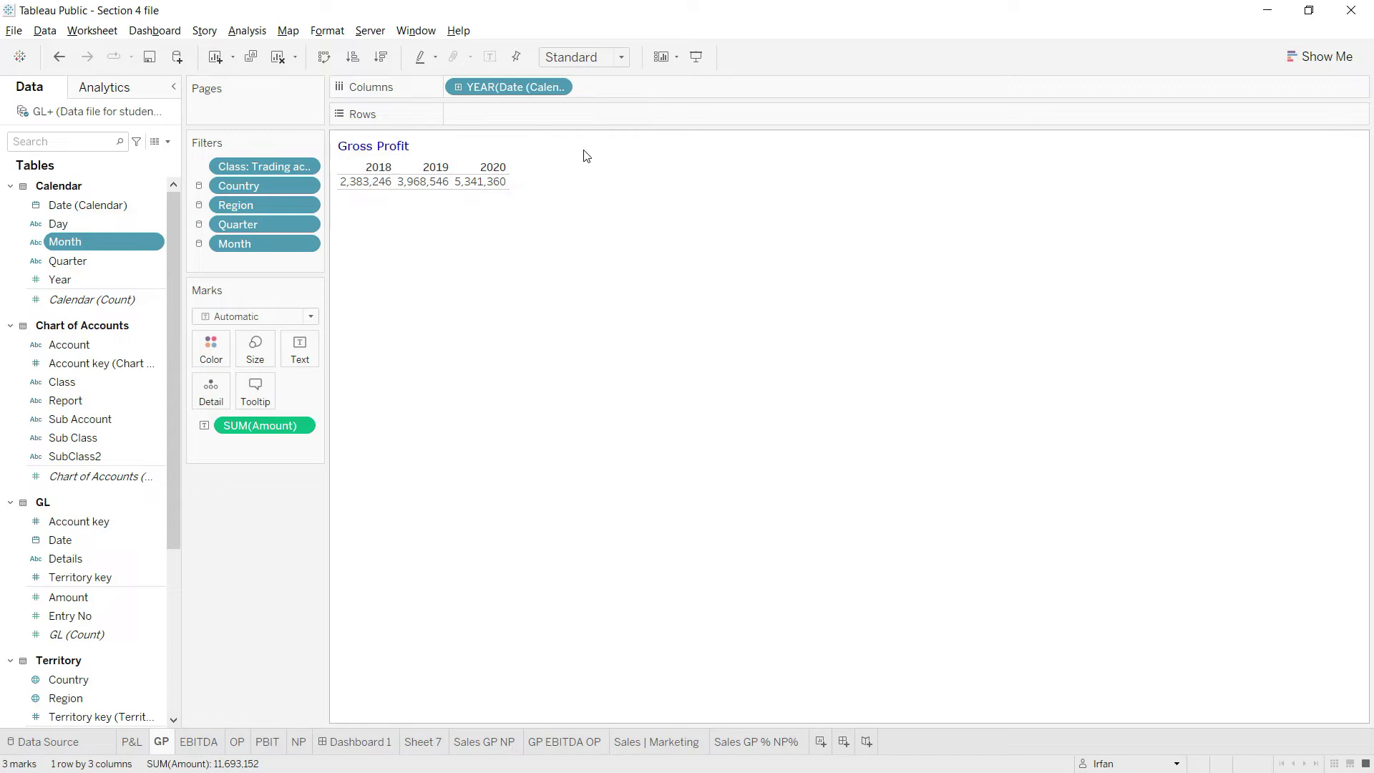
click(131, 741)
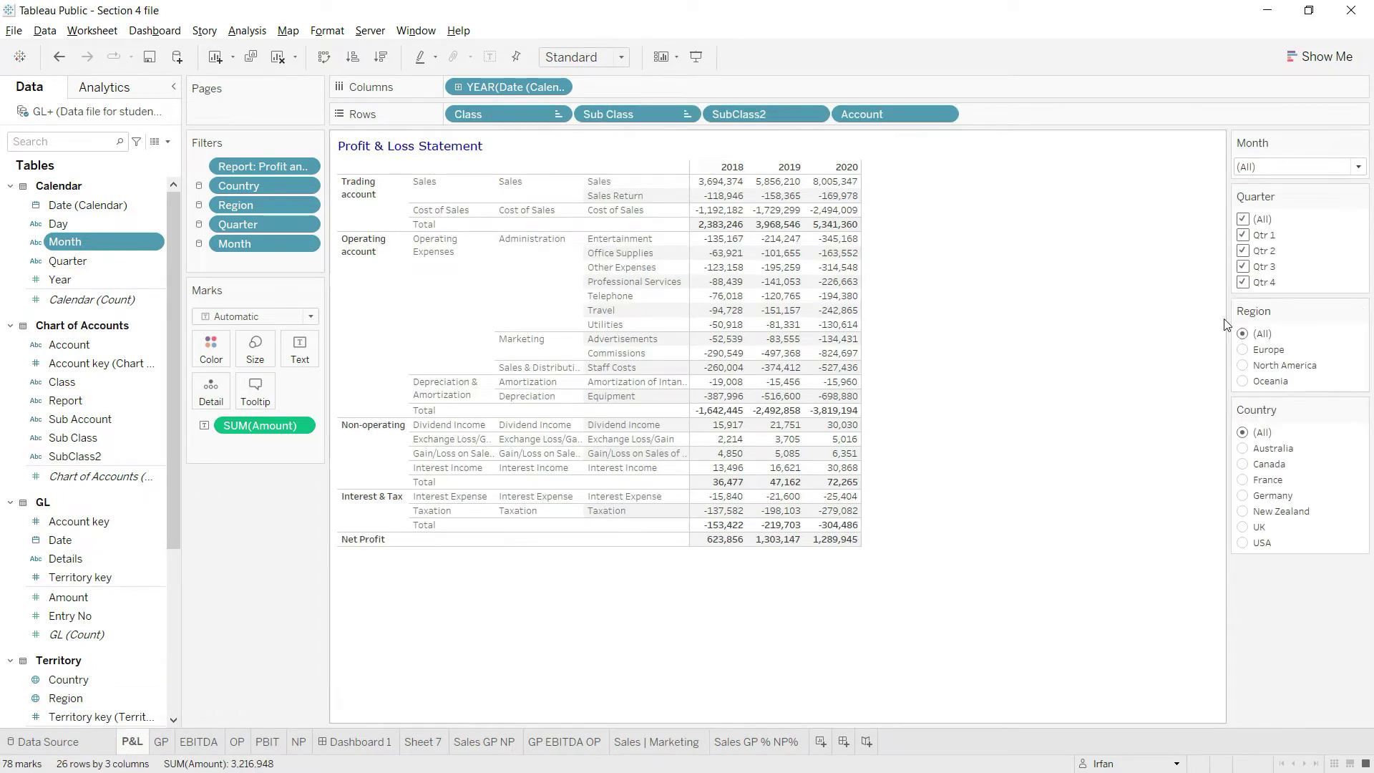
Test the shared Region filter by choosing Europe, checking the GP worksheet, and resetting Region to (All) on the P&L worksheet
click(1244, 351)
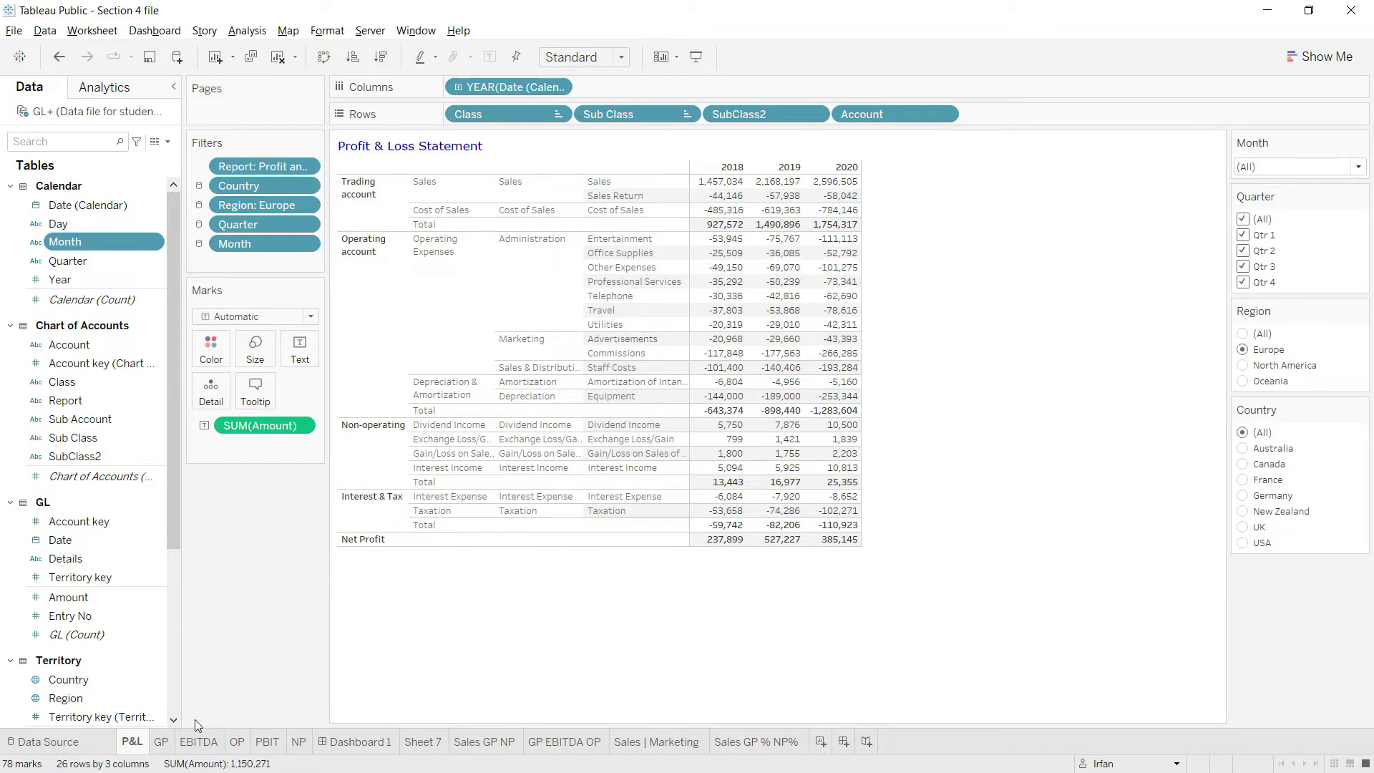
click(161, 742)
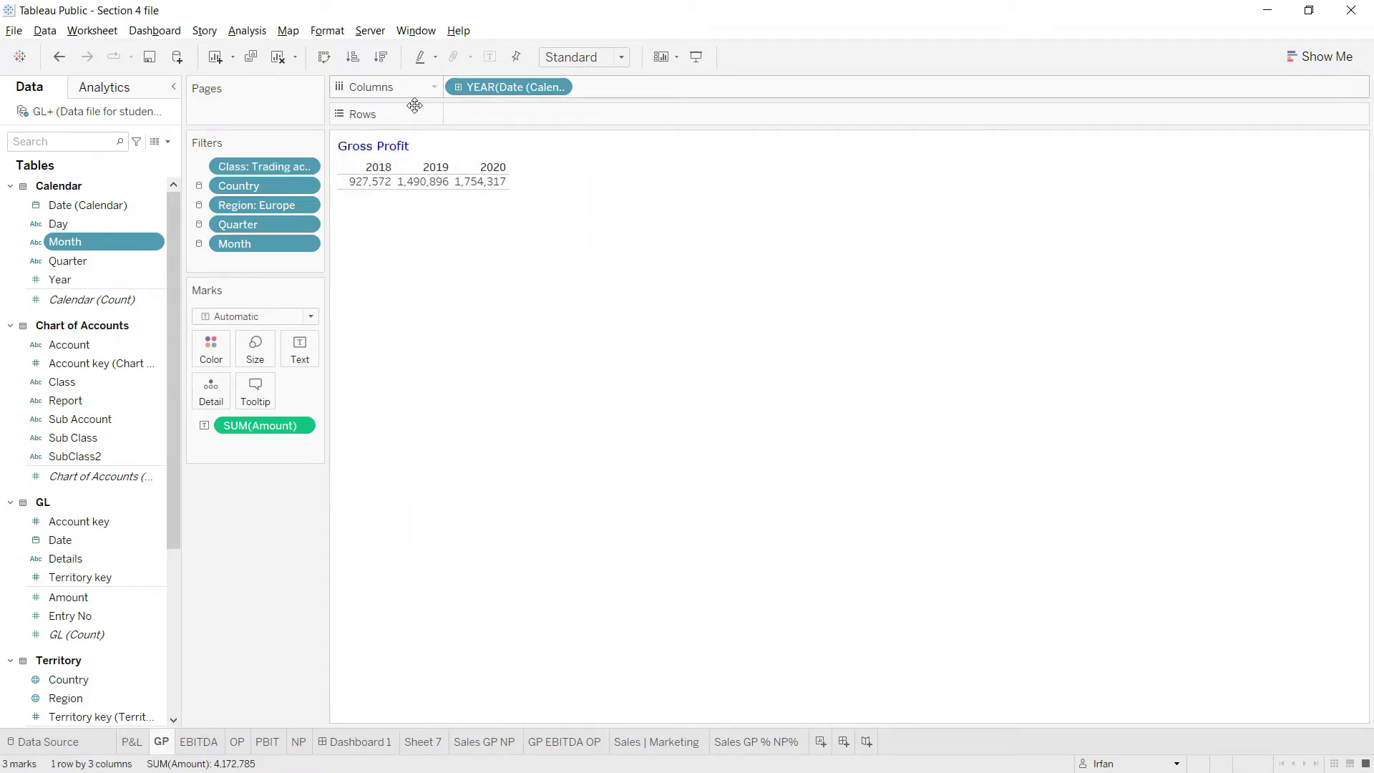
click(131, 742)
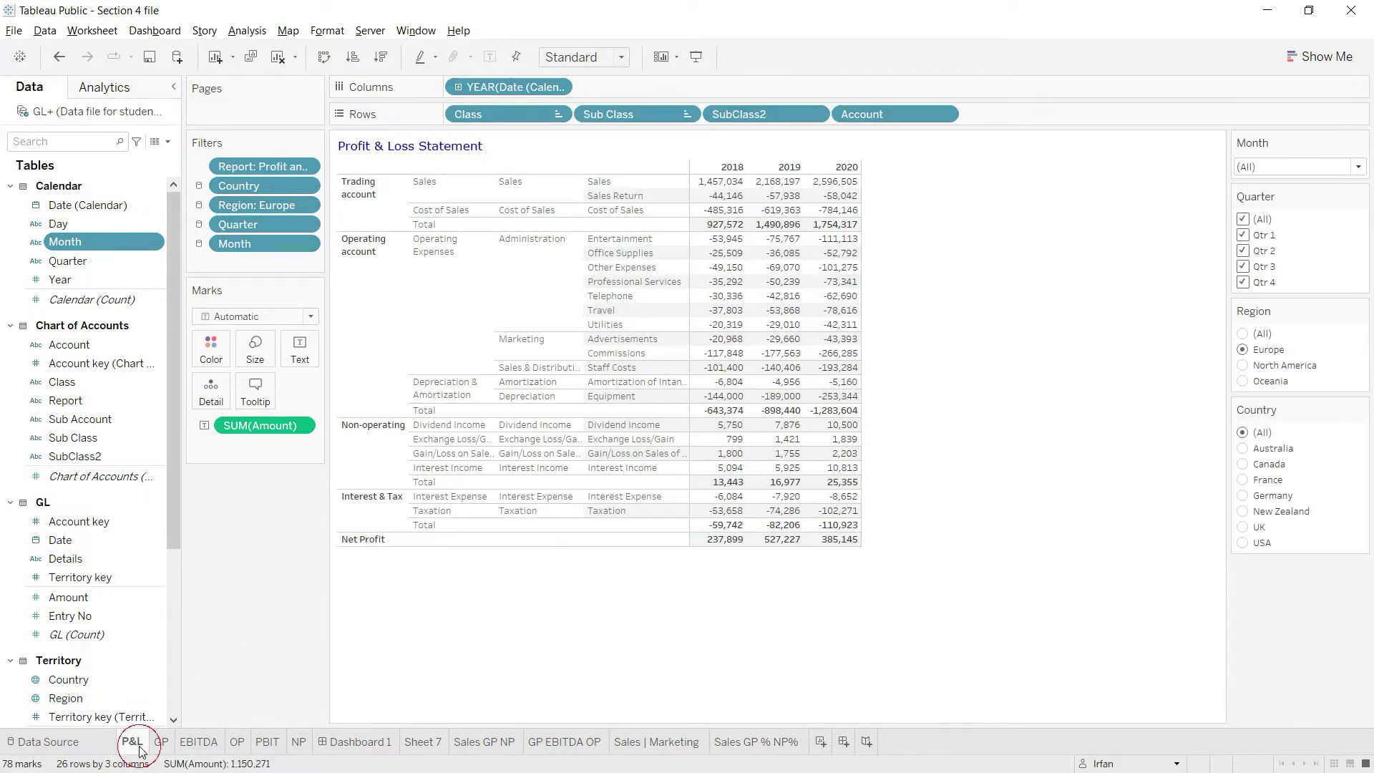
click(1242, 334)
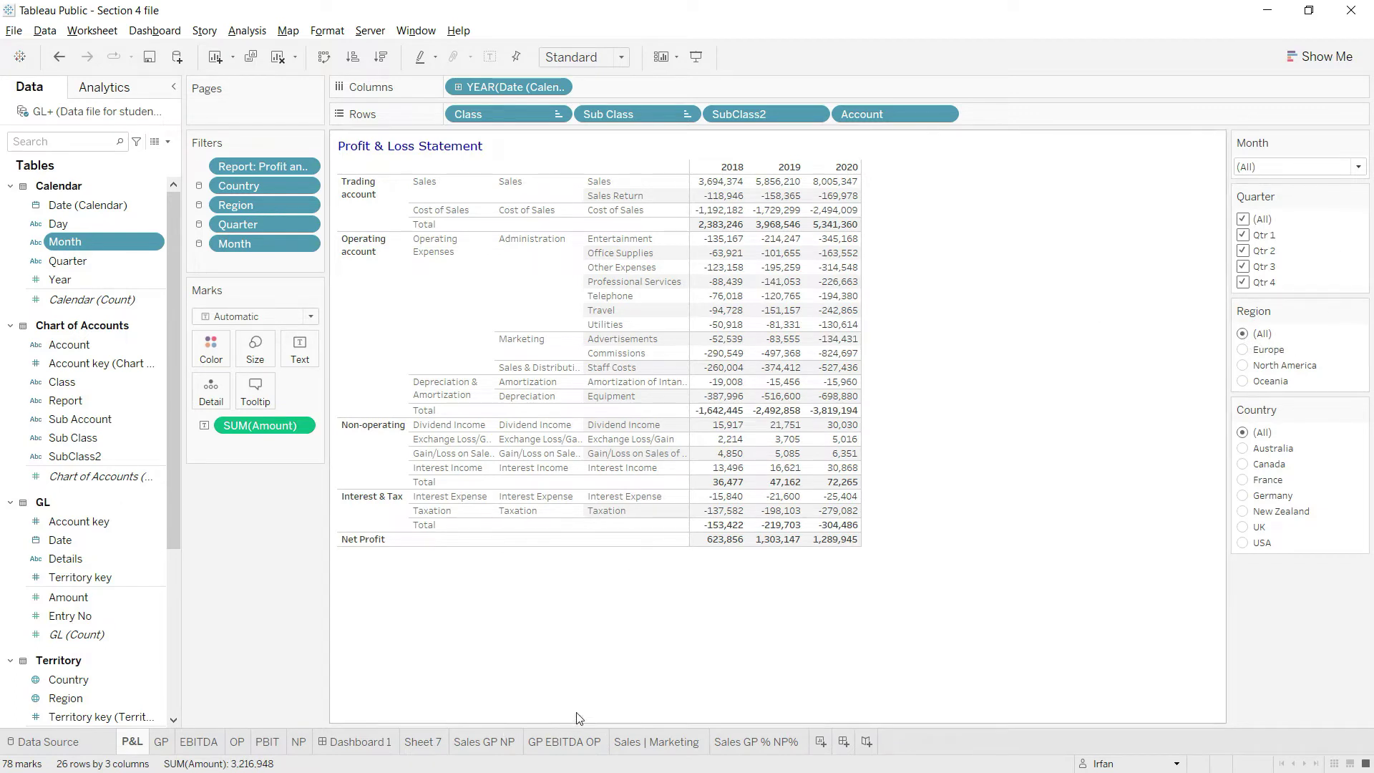
Open Dashboard 1
click(375, 742)
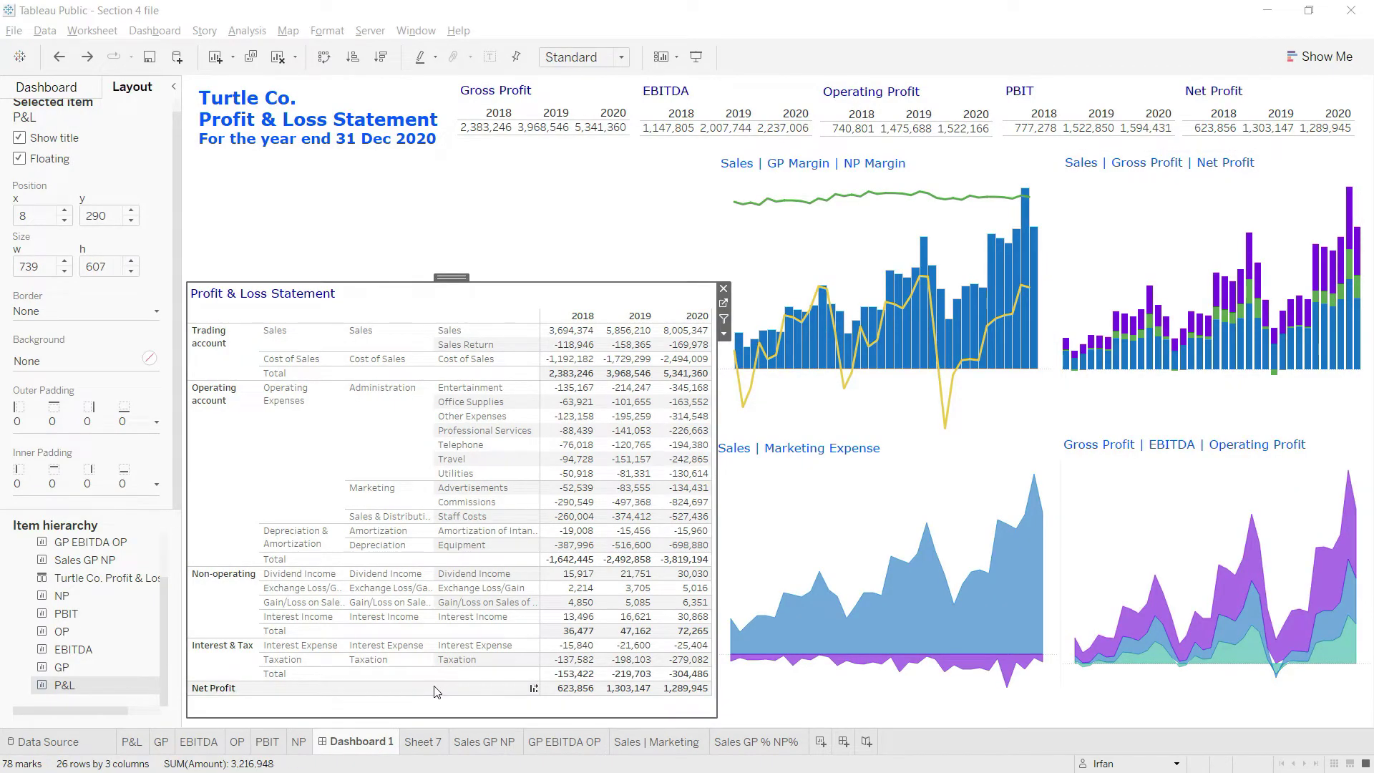
click(484, 239)
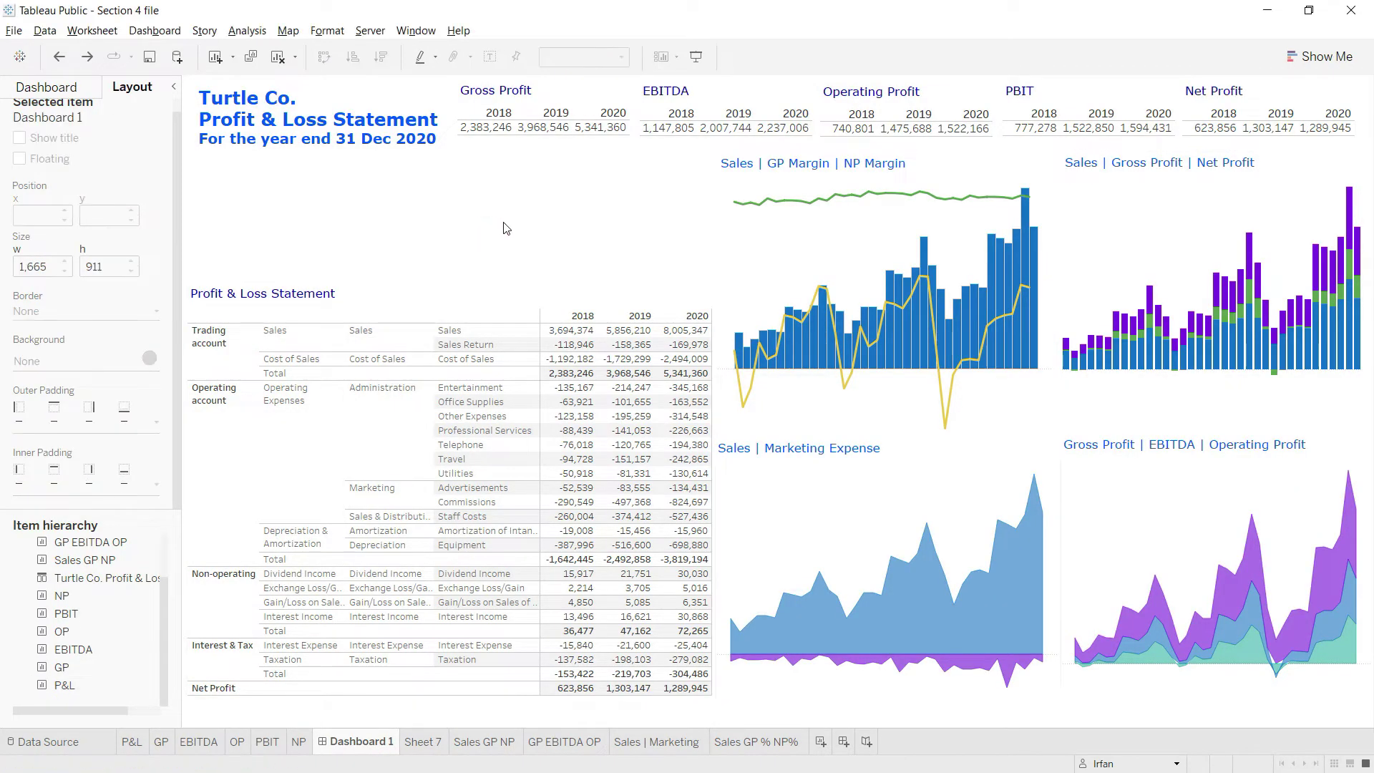
click(247, 31)
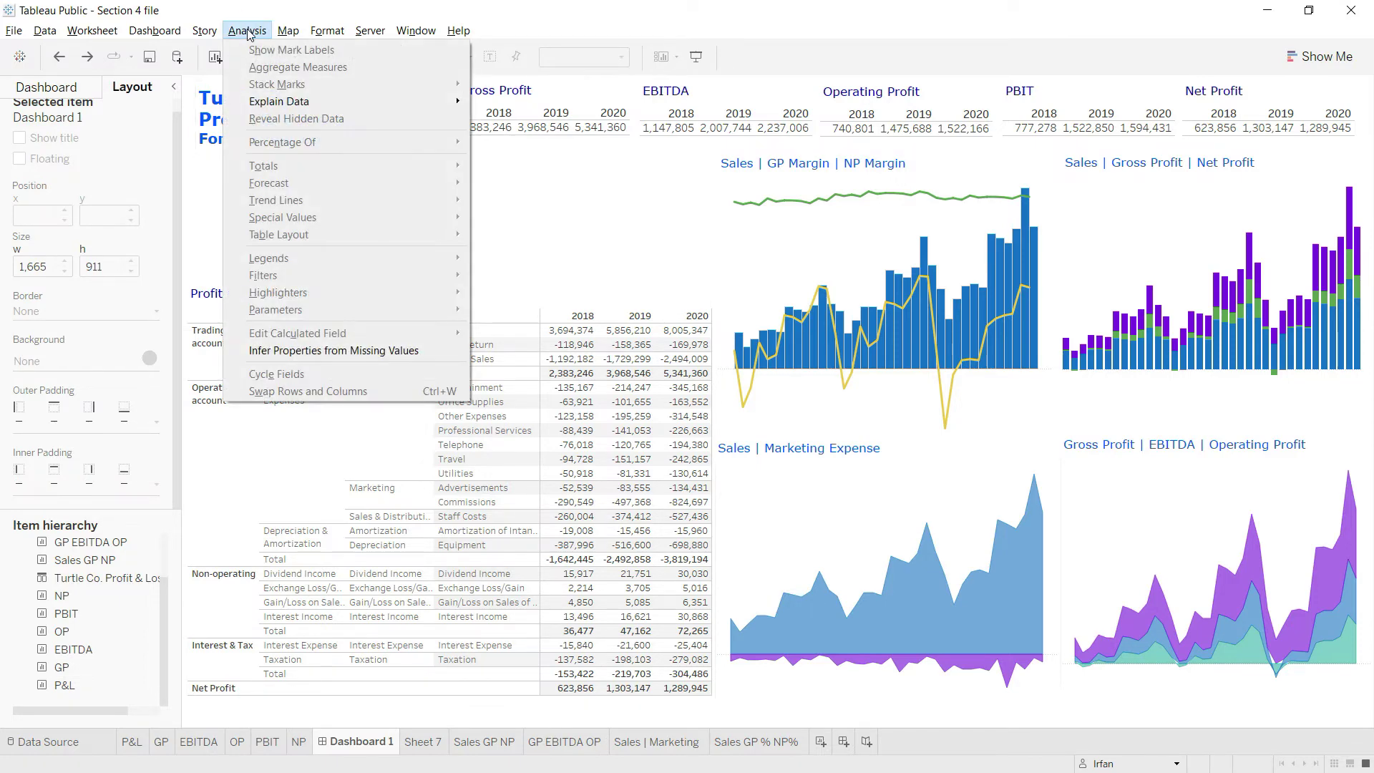
click(525, 257)
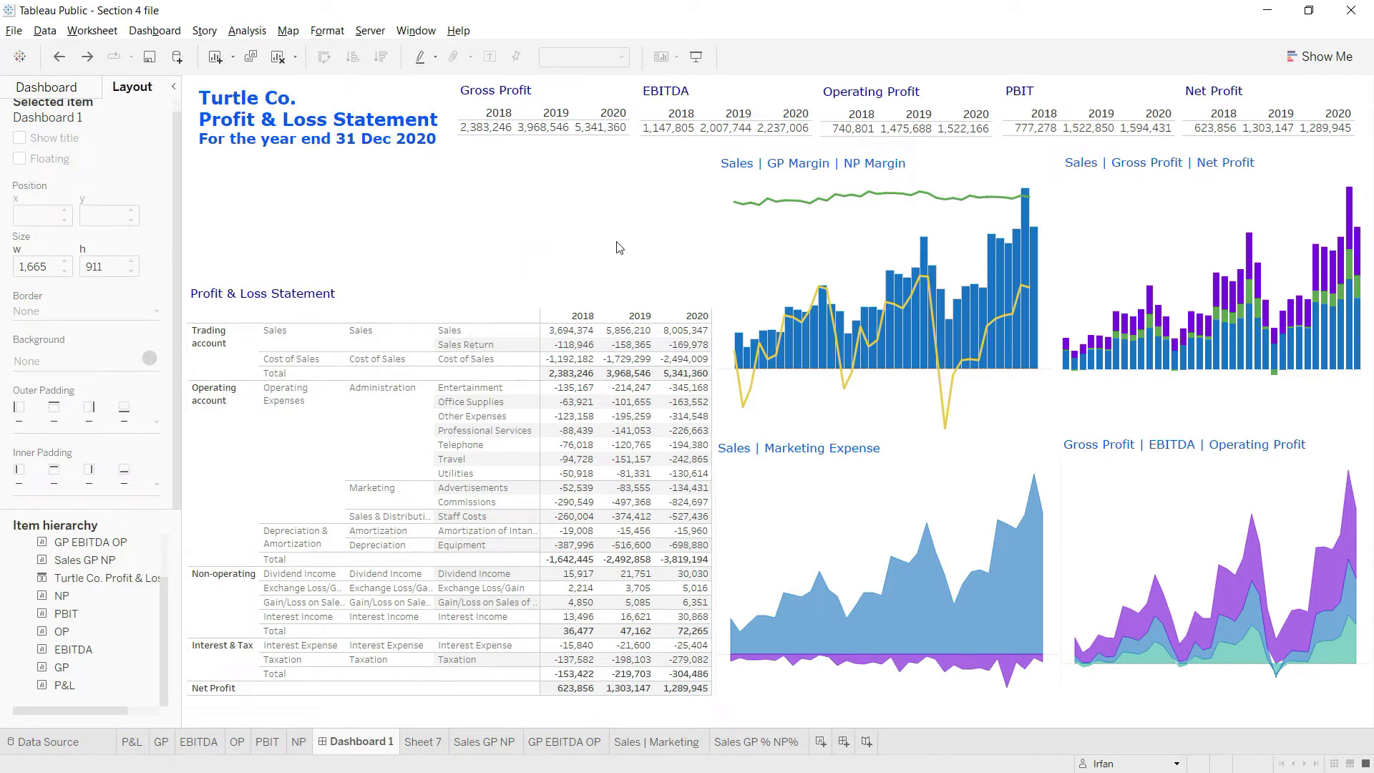
Show the Region filter of the Profit & Loss Statement sheet on the dashboard
click(464, 294)
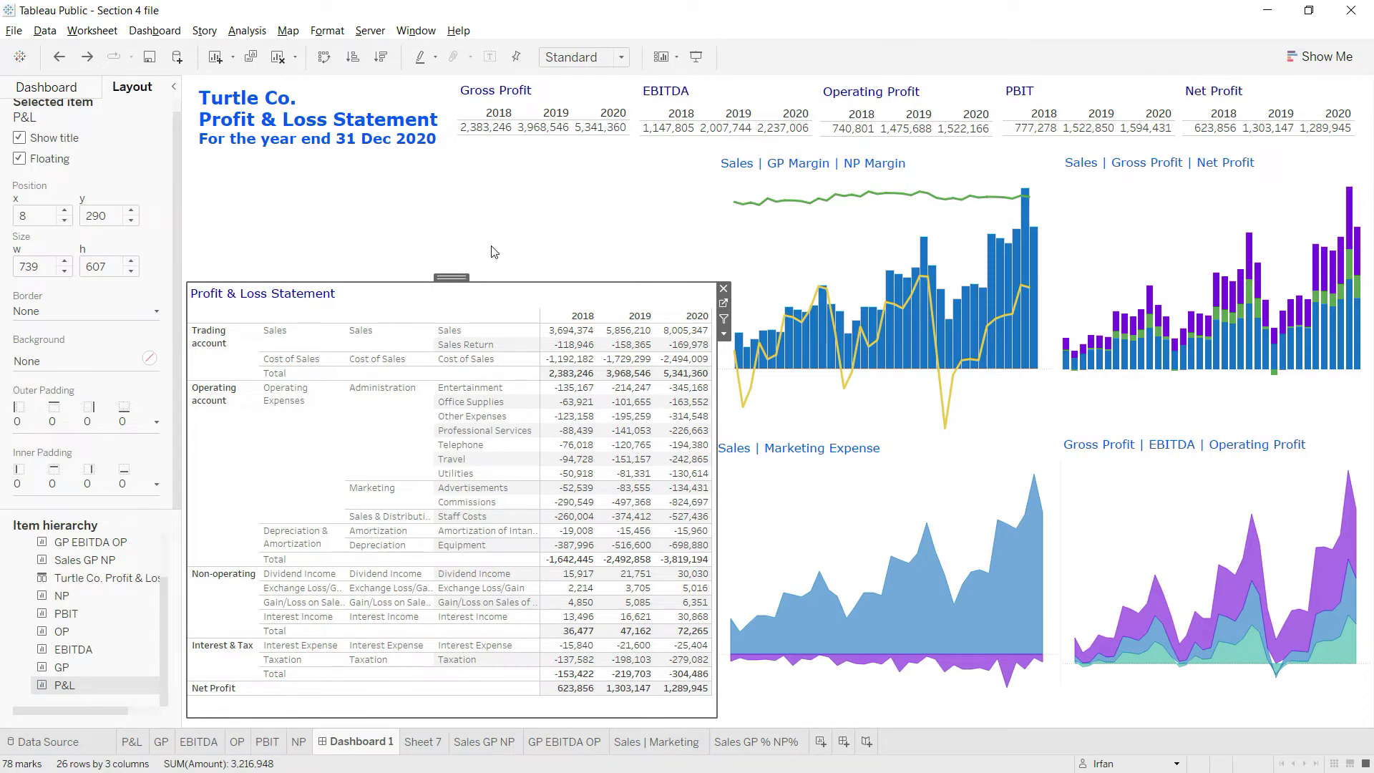
click(250, 33)
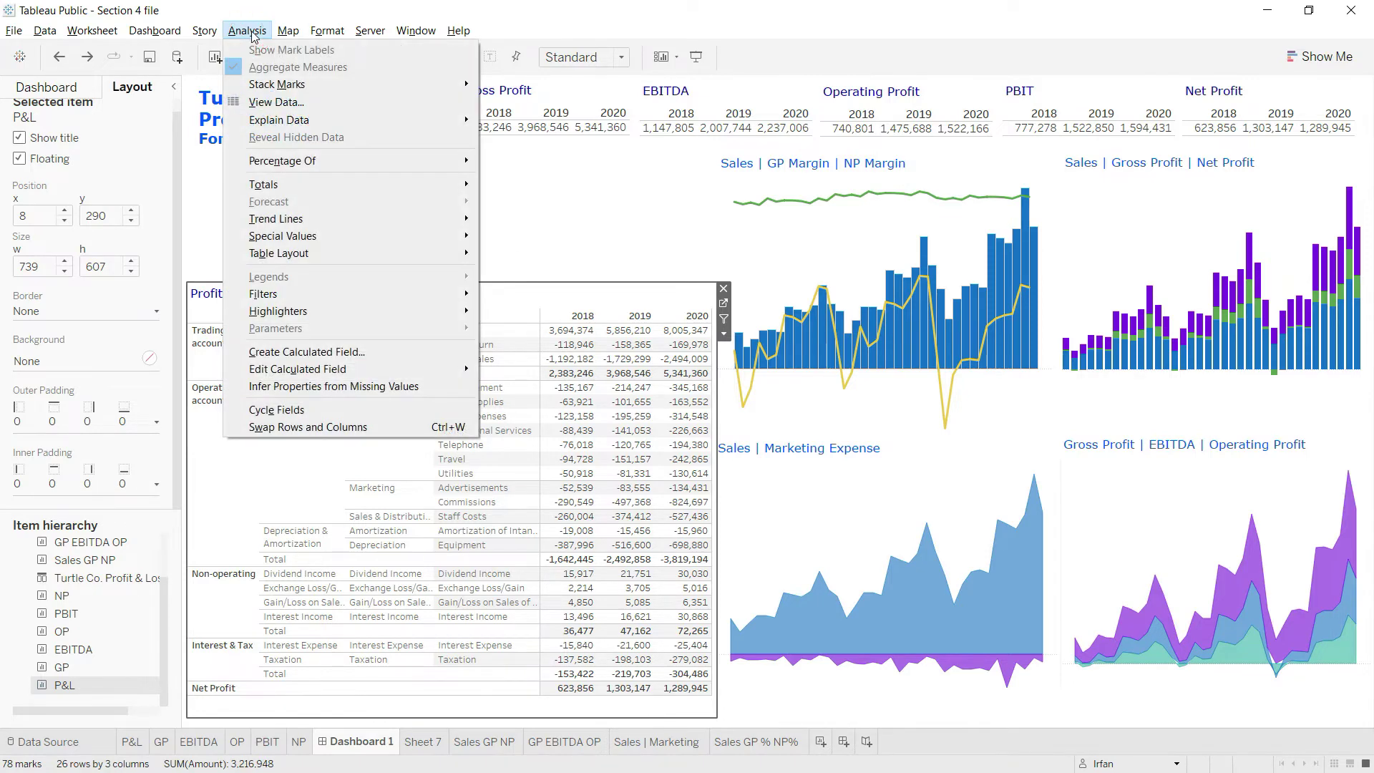
mouse_move(339, 294)
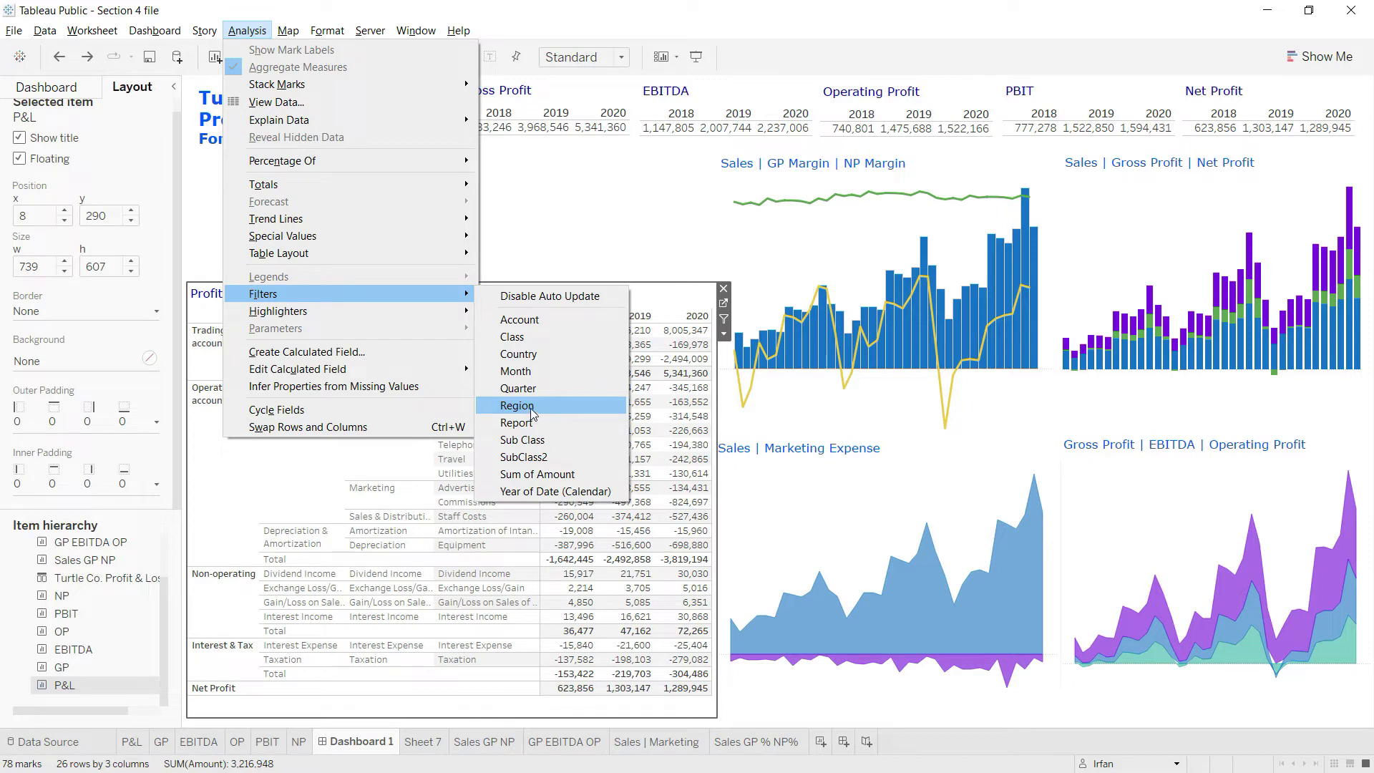
click(524, 405)
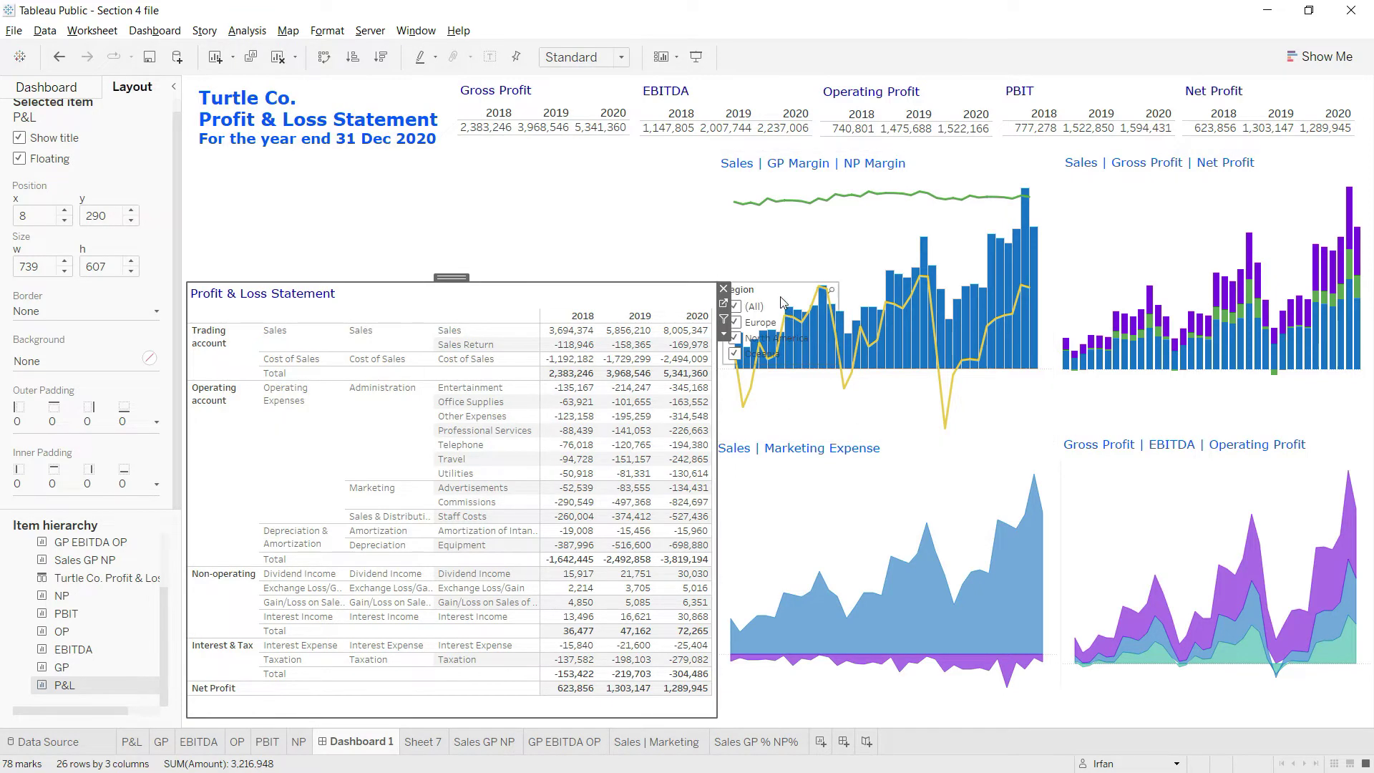
Place the floating Region filter below the dashboard title at about x 12, y 118 and narrow it slightly
click(782, 303)
drag(776, 279, 250, 153)
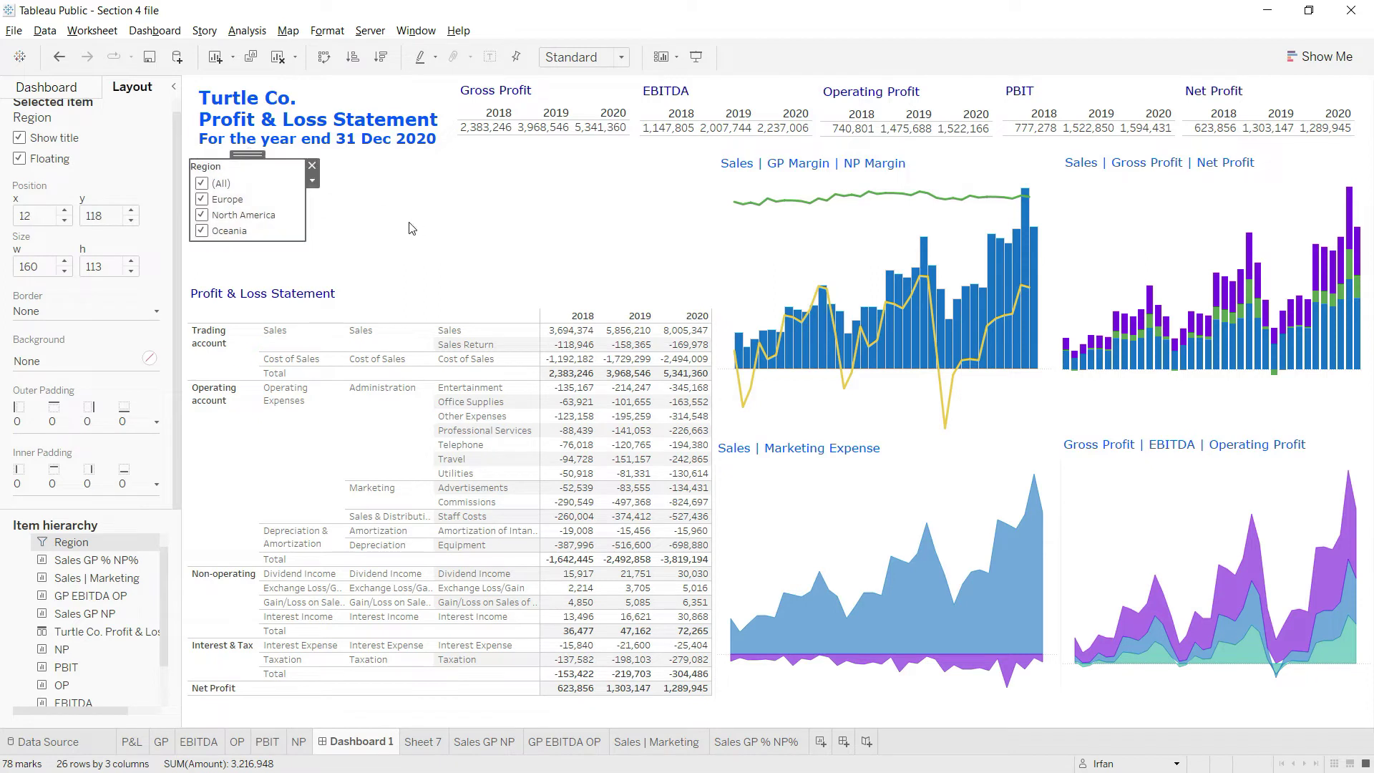
drag(305, 222, 288, 222)
click(369, 231)
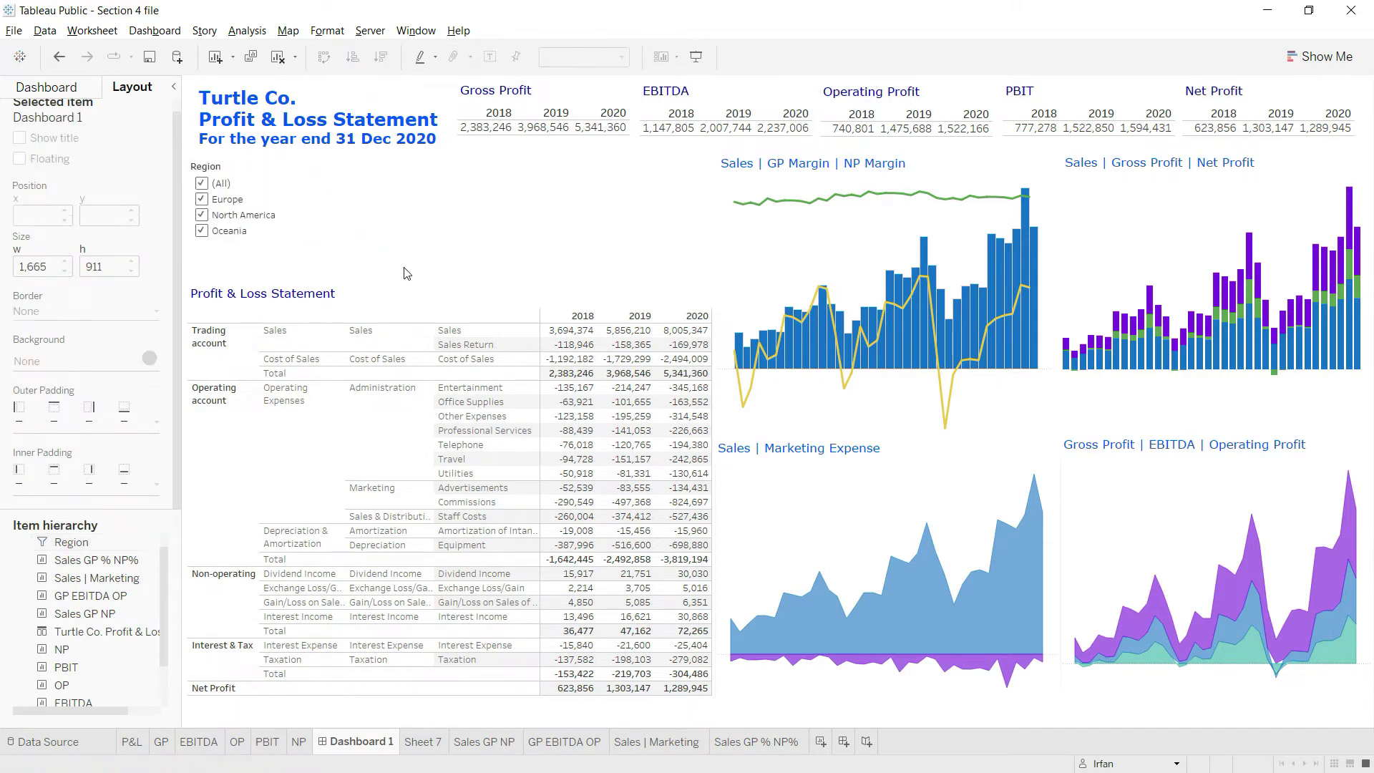
Show the Profit & Loss Statement sheet's Country filter and place its floating card beside Region at about x 137, y 119
click(431, 299)
click(248, 32)
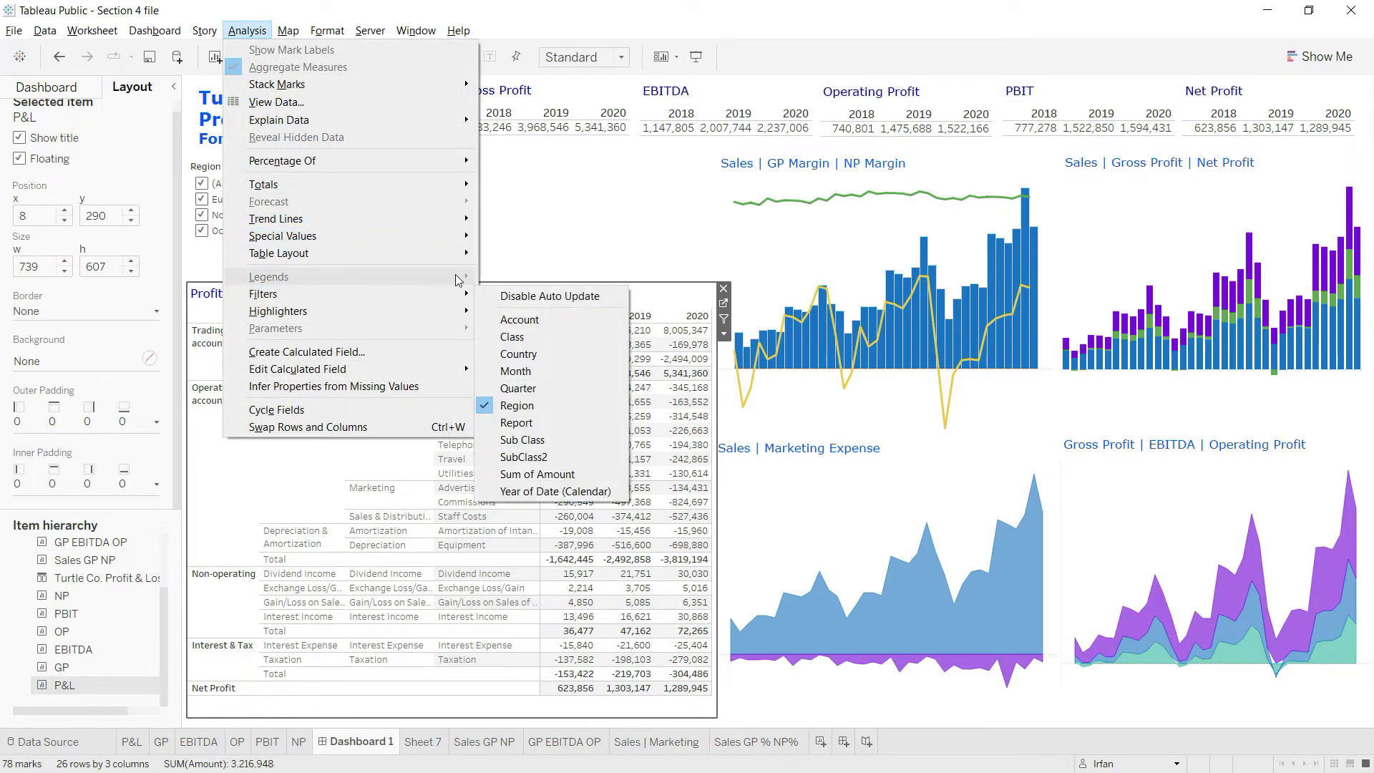
mouse_move(430, 295)
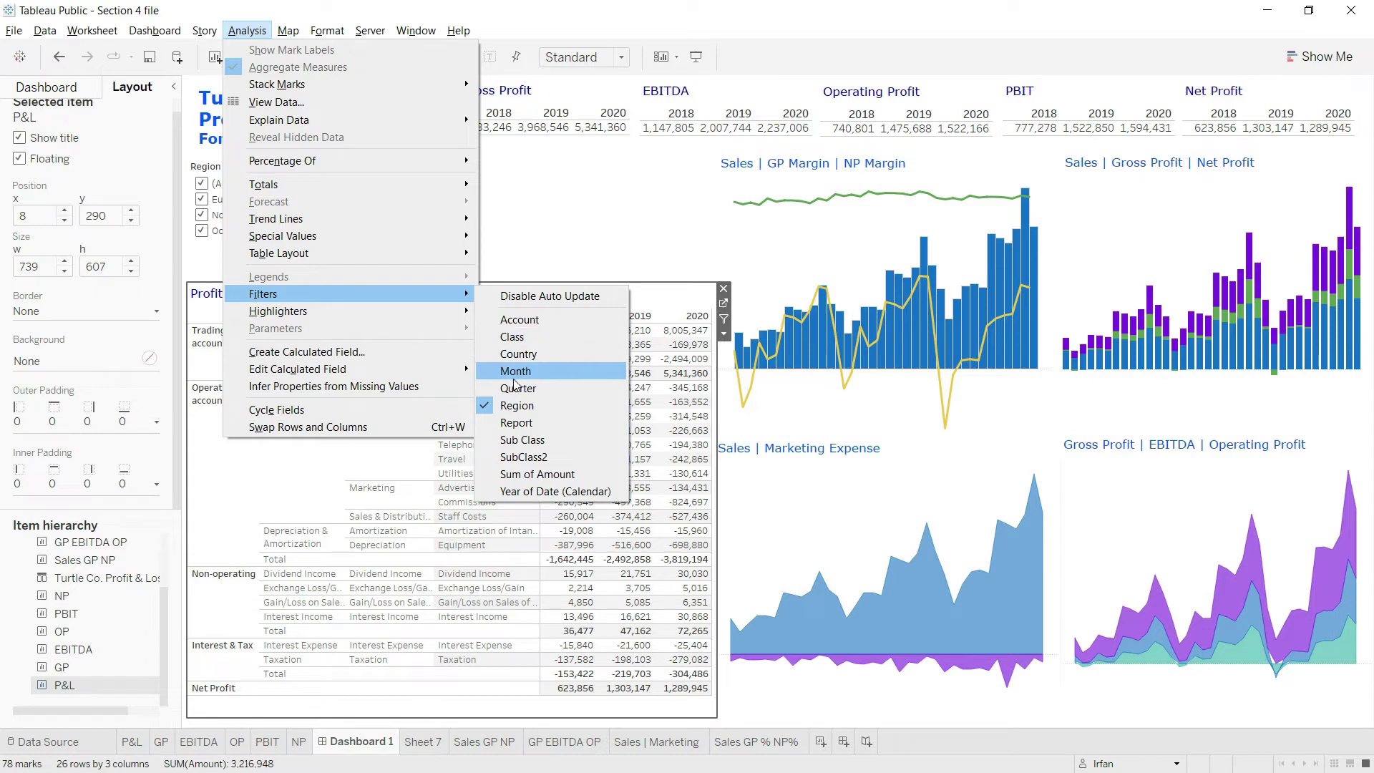
click(600, 354)
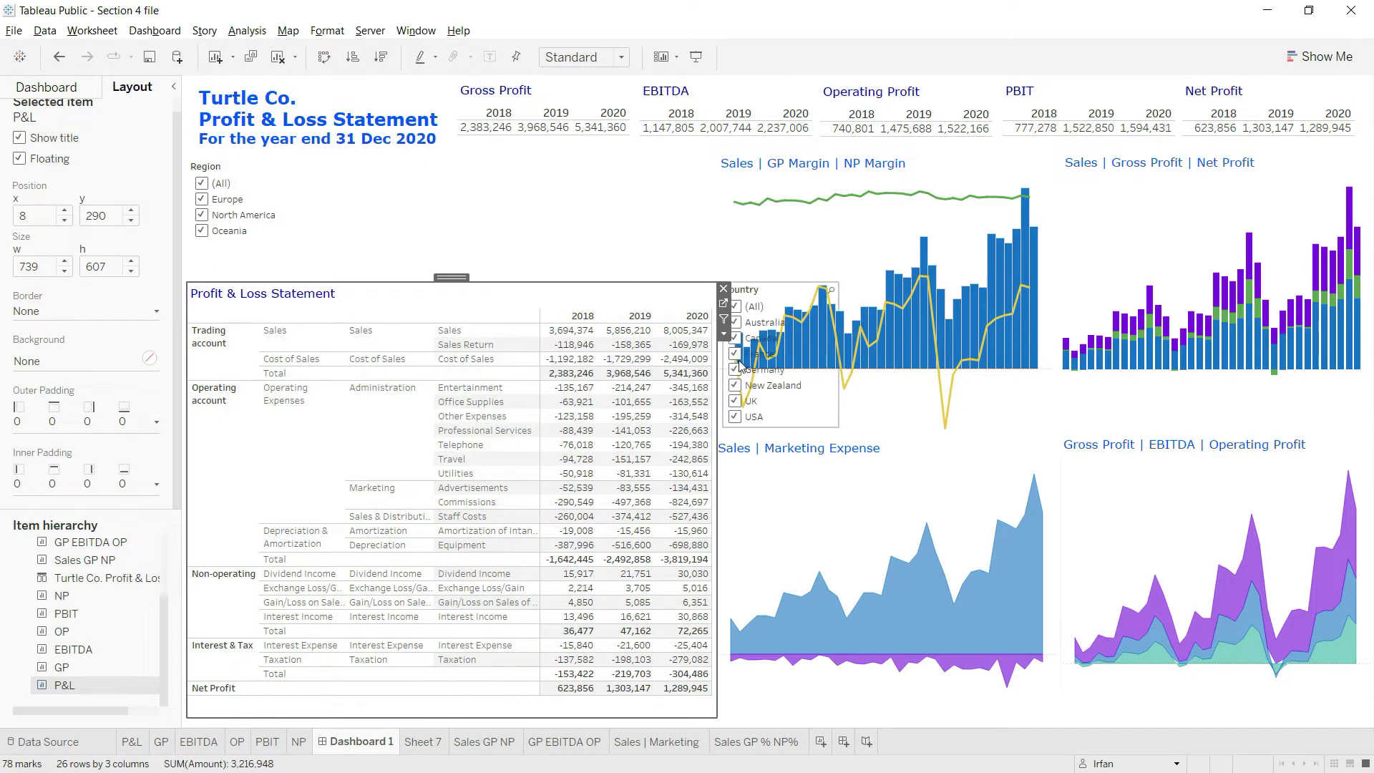
click(776, 282)
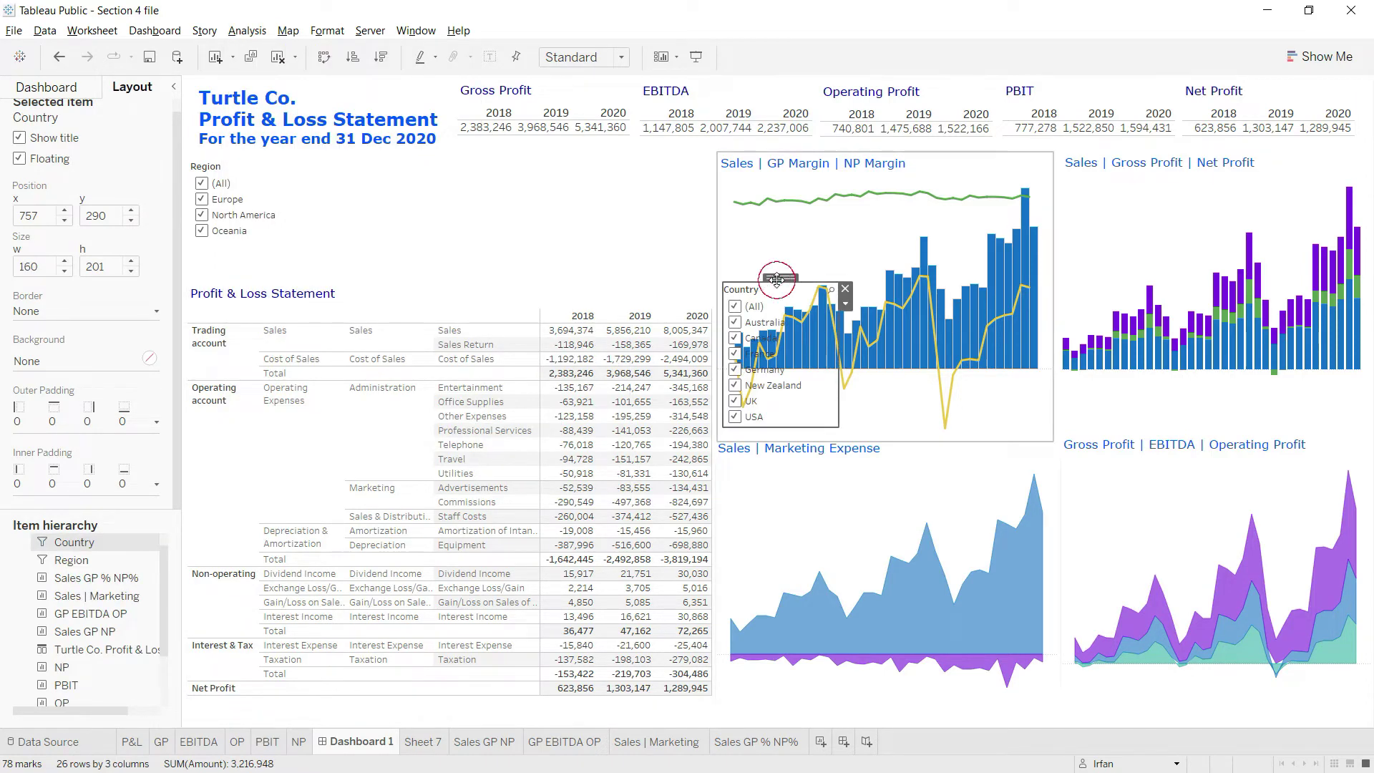
drag(778, 279, 335, 153)
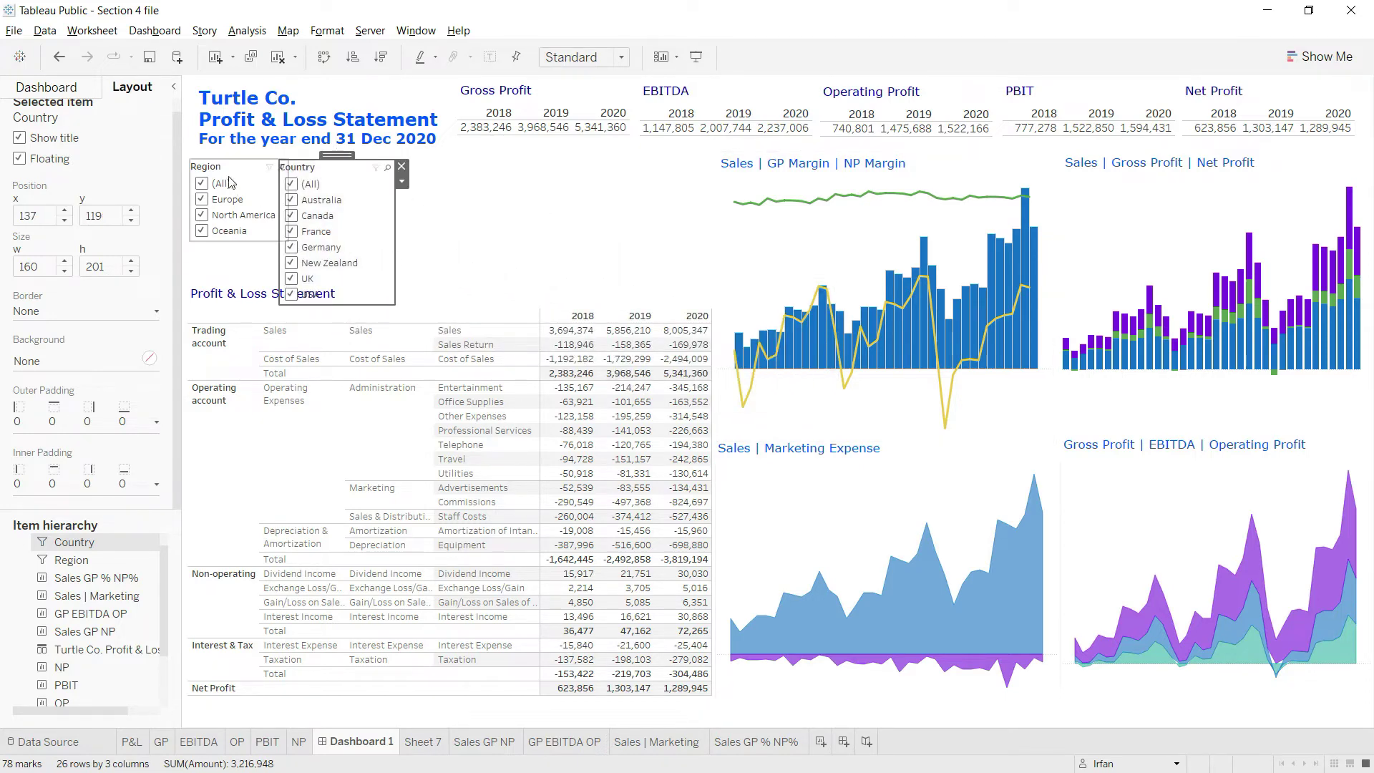
click(452, 244)
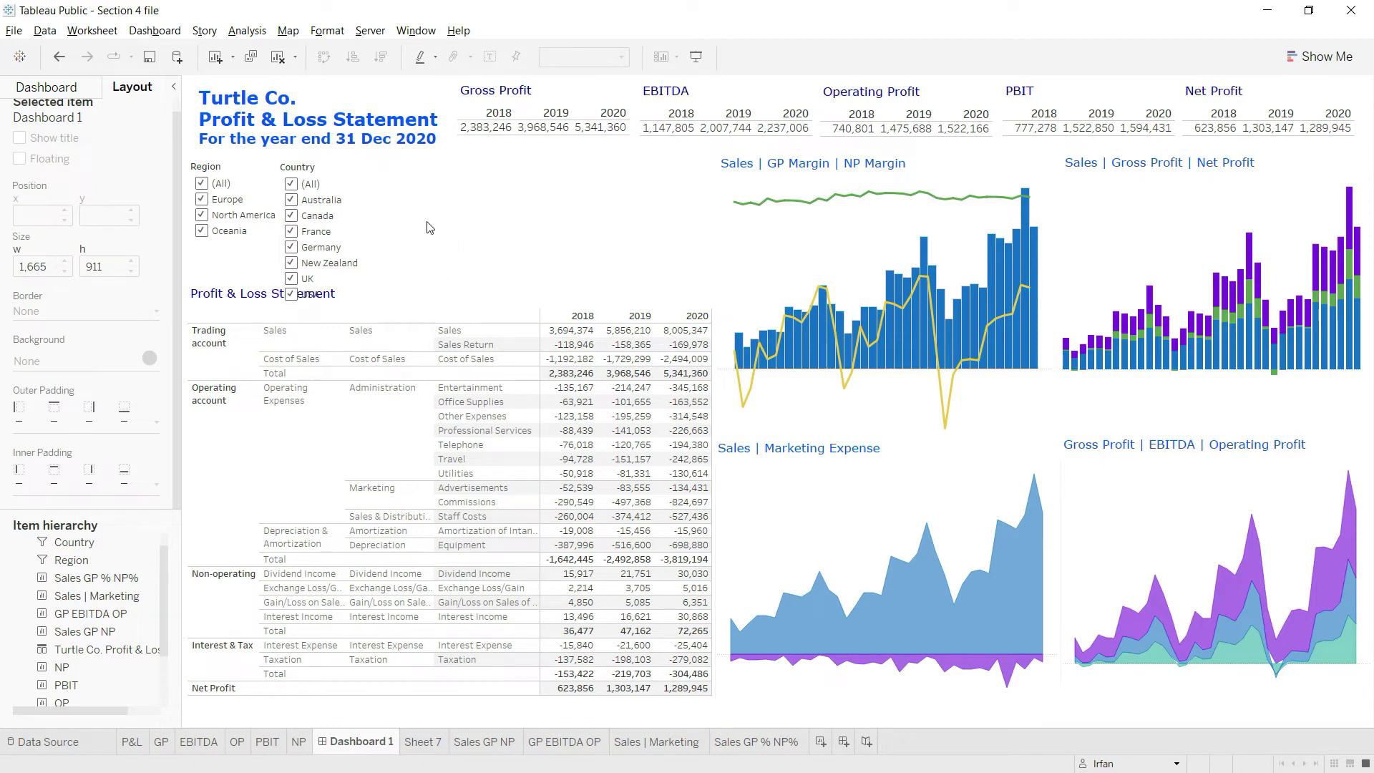
Show the sheet's Quarter filter, place its floating card beside Country at about x 269, y 122, and narrow it
click(451, 295)
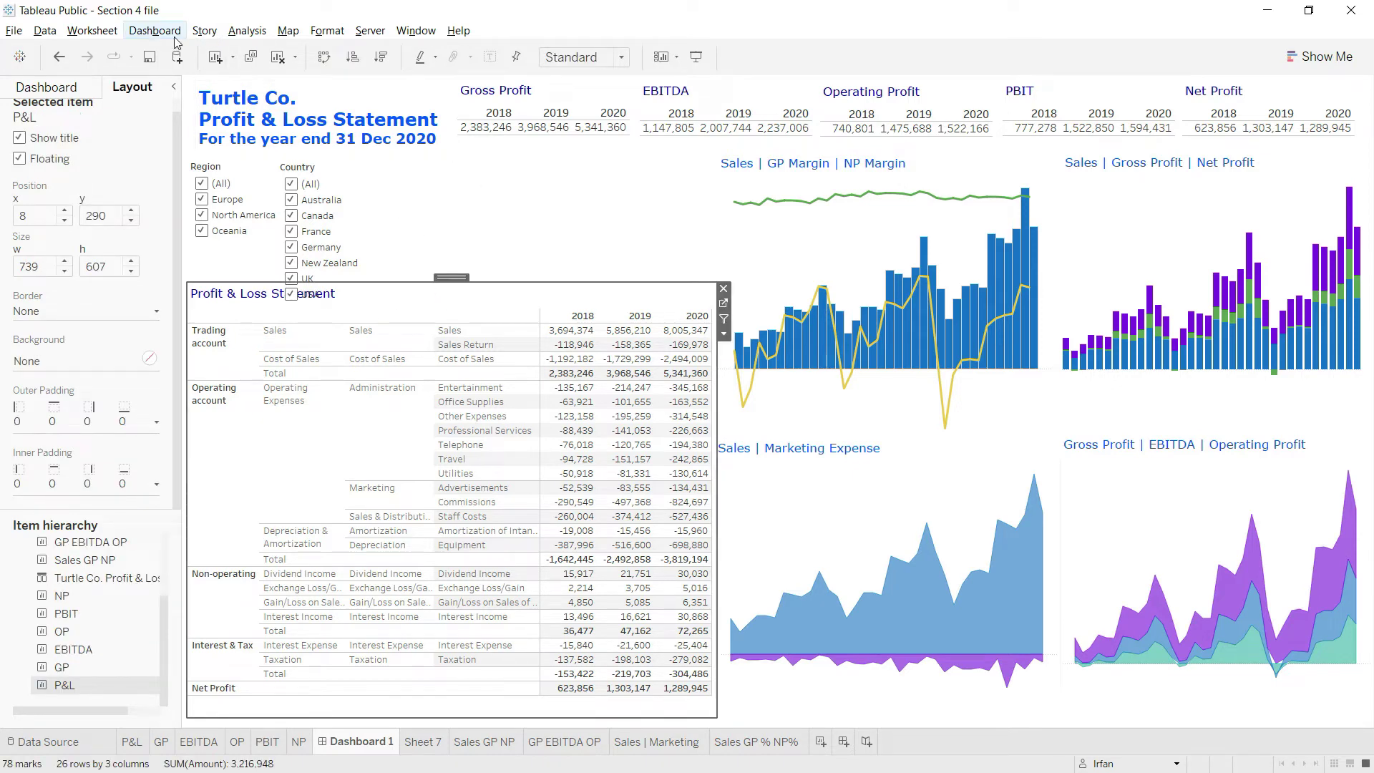
click(247, 30)
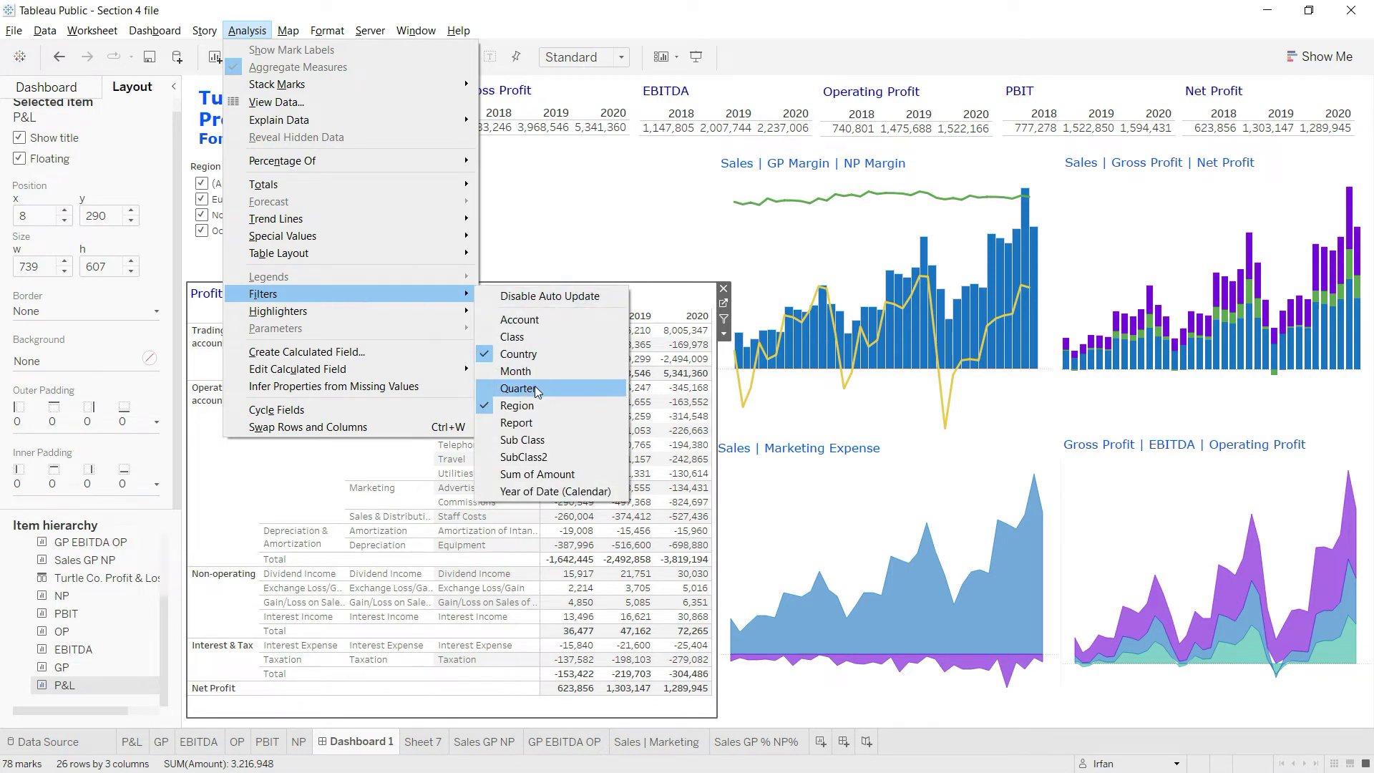
click(534, 389)
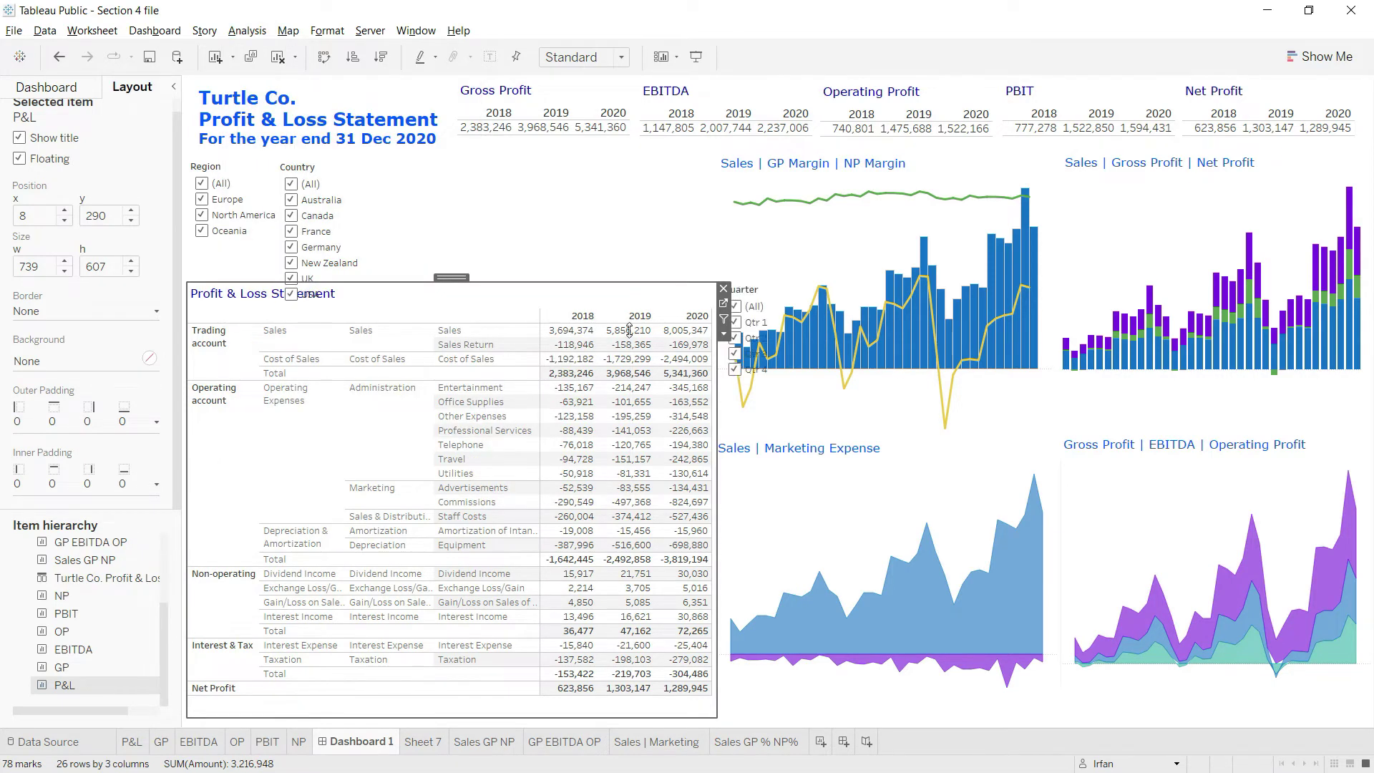
click(762, 297)
drag(782, 276, 434, 156)
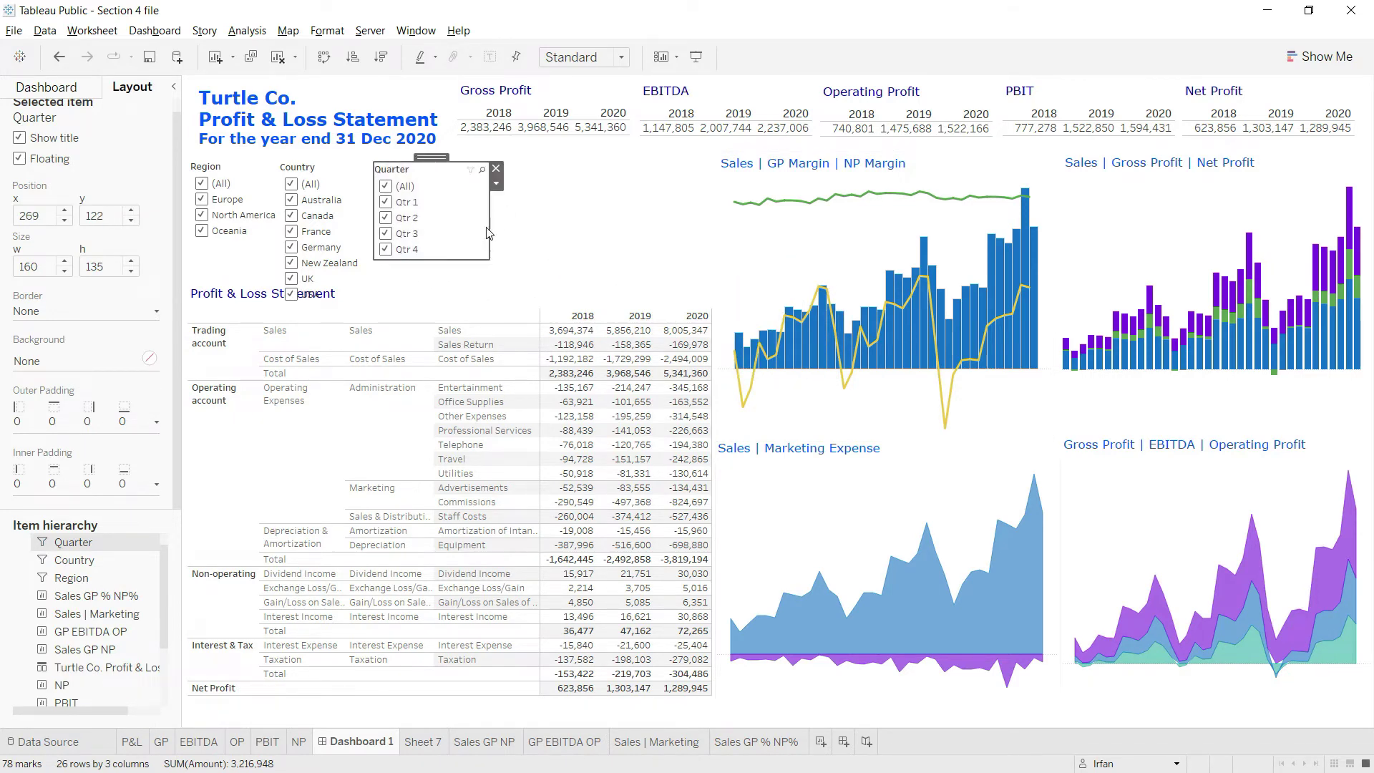
drag(487, 226, 528, 233)
click(527, 233)
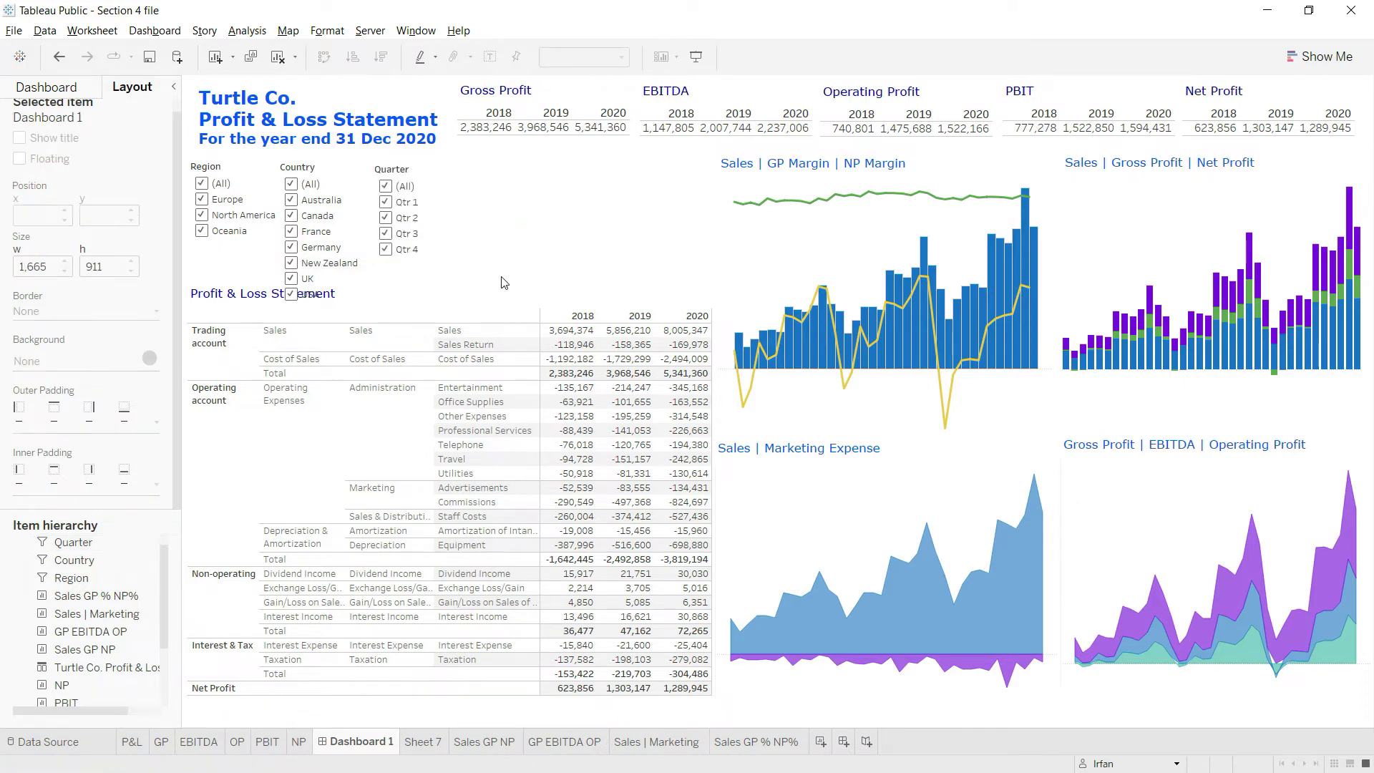
Show the Profit & Loss Statement sheet's Month filter and place its floating card beside Quarter at about x 384, y 121
click(462, 307)
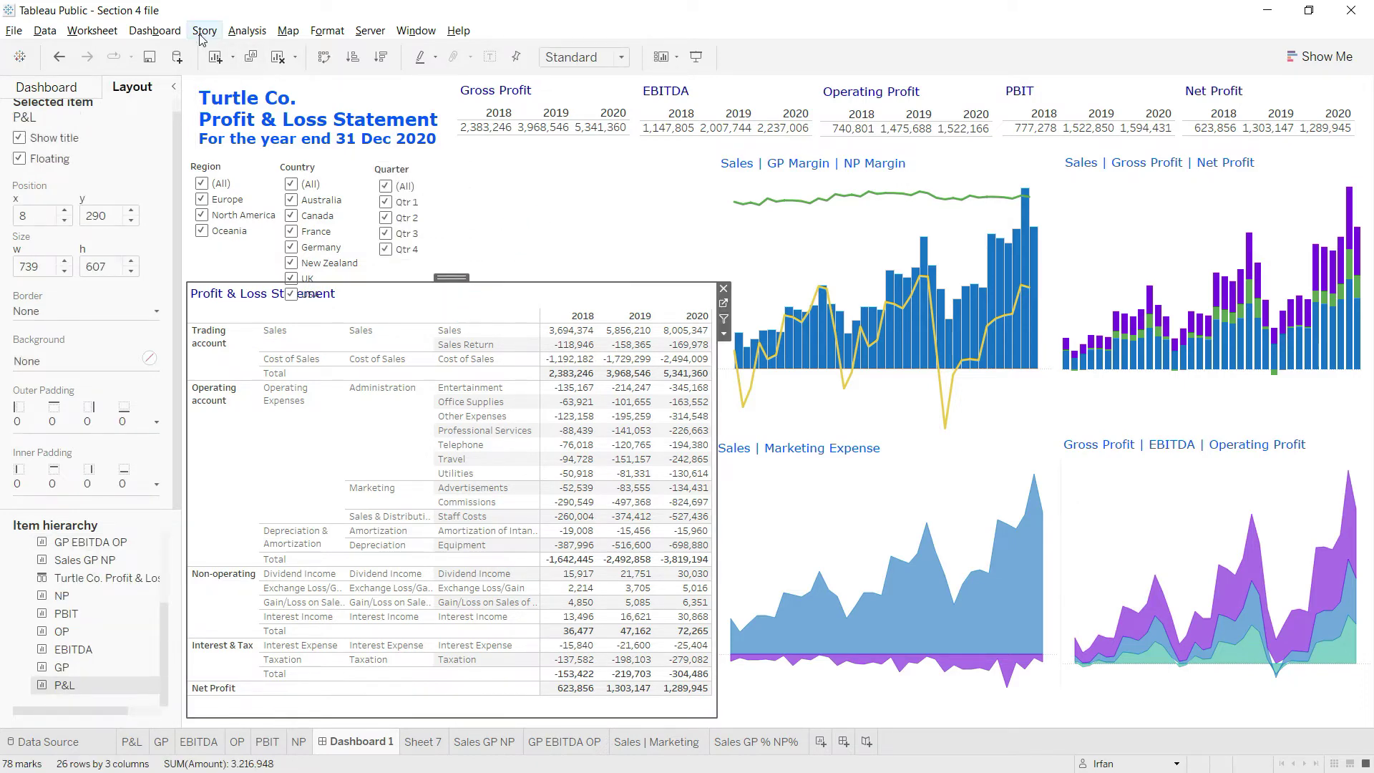
click(246, 31)
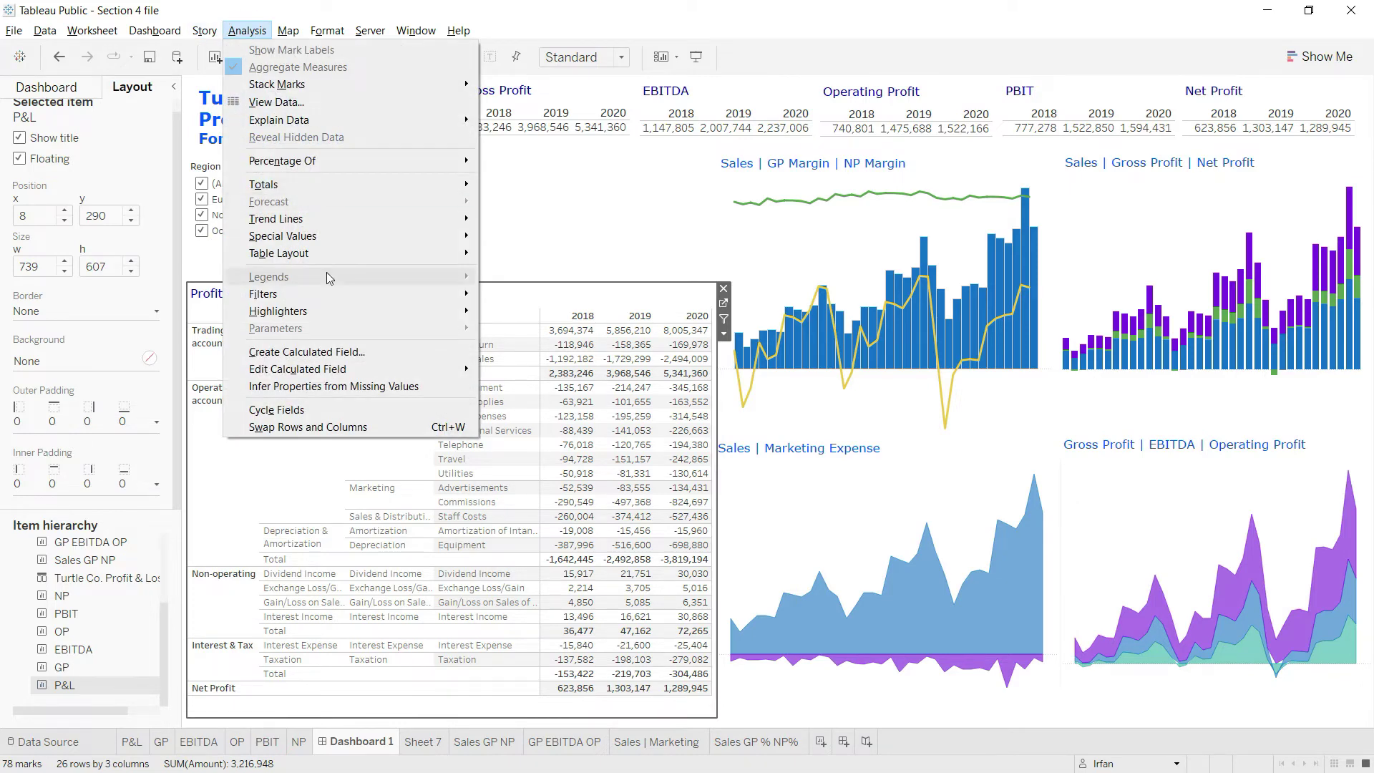
mouse_move(332, 292)
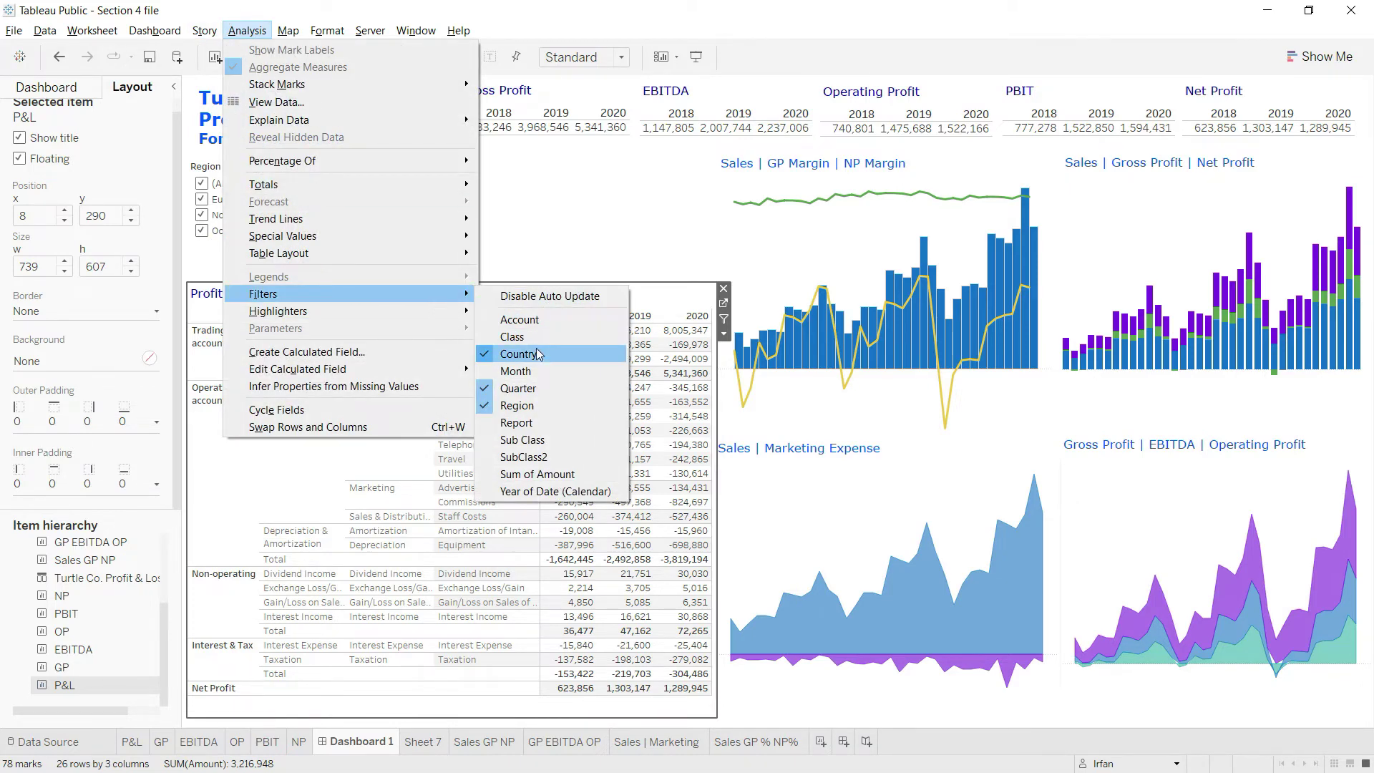
click(532, 371)
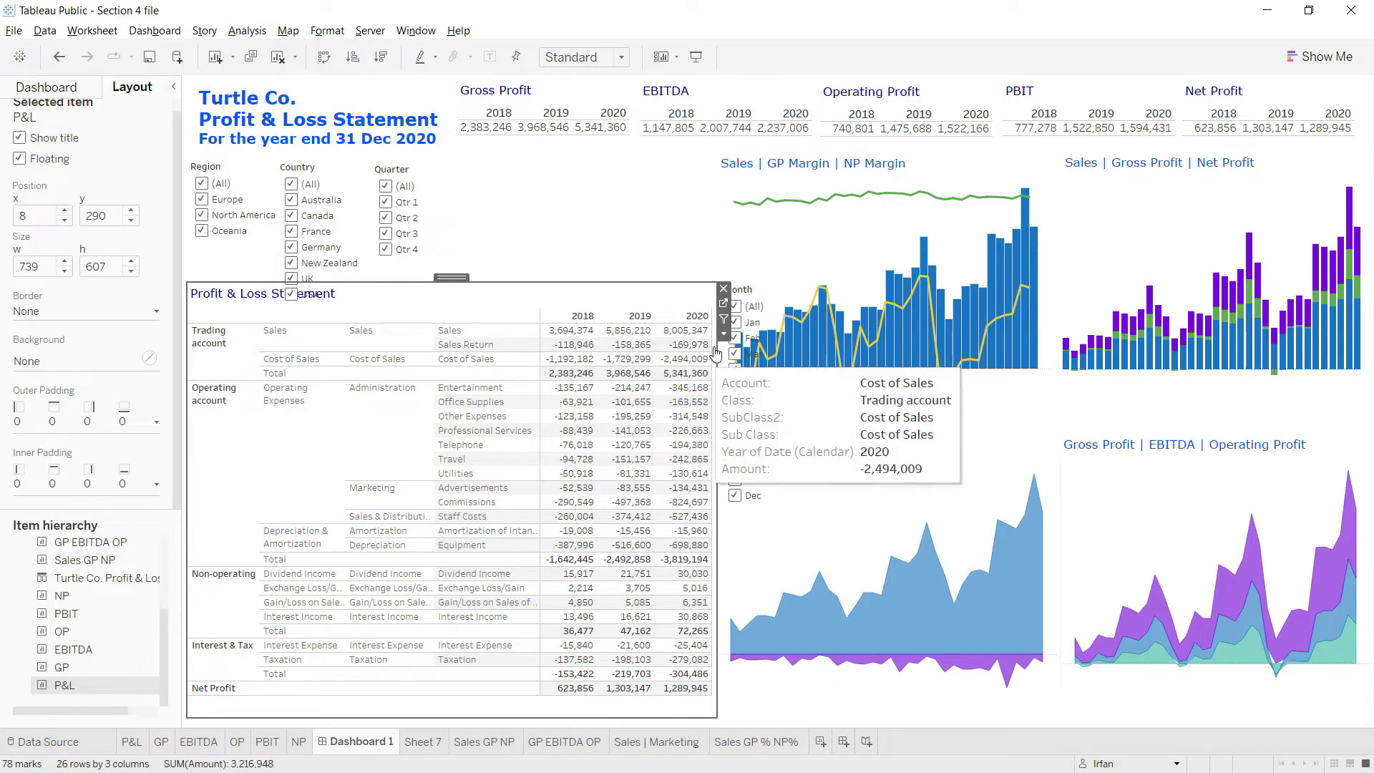
click(785, 293)
drag(787, 285, 521, 158)
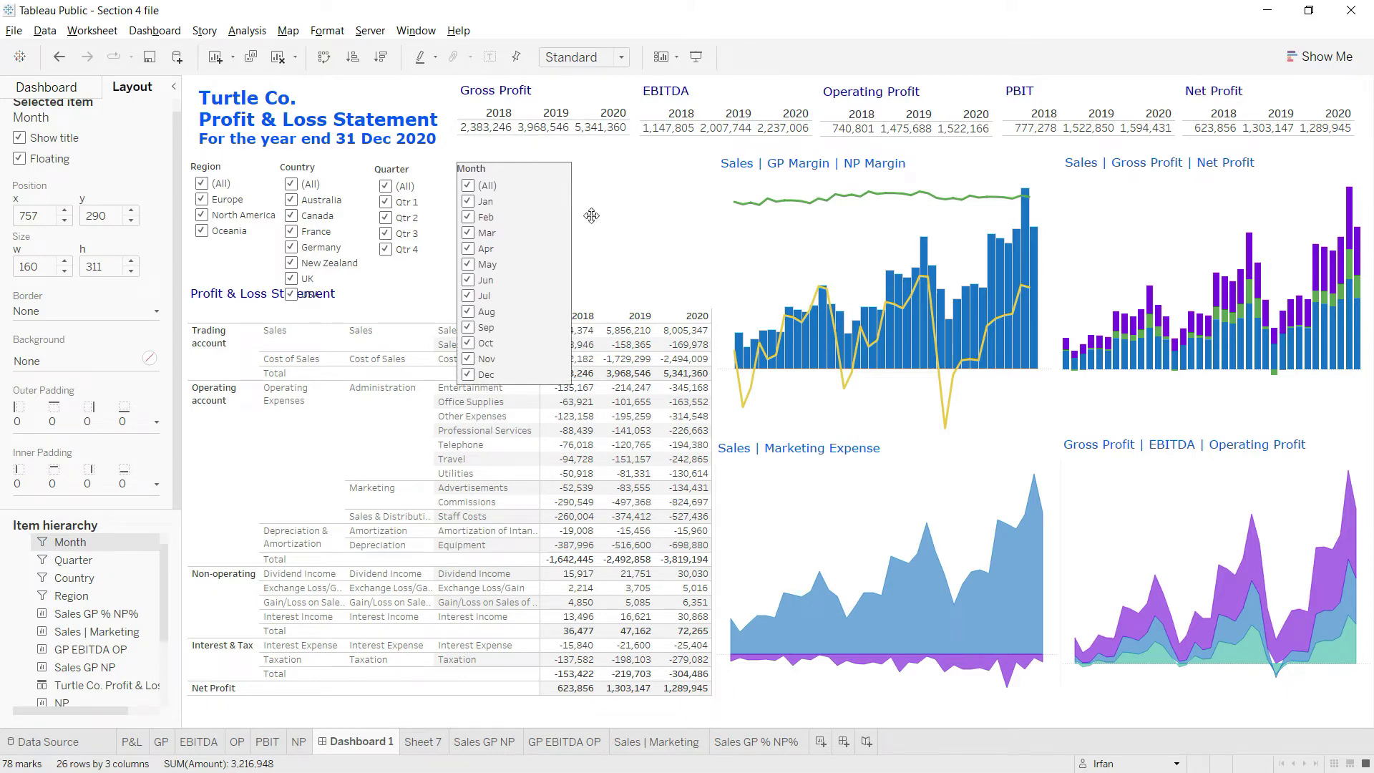
click(544, 168)
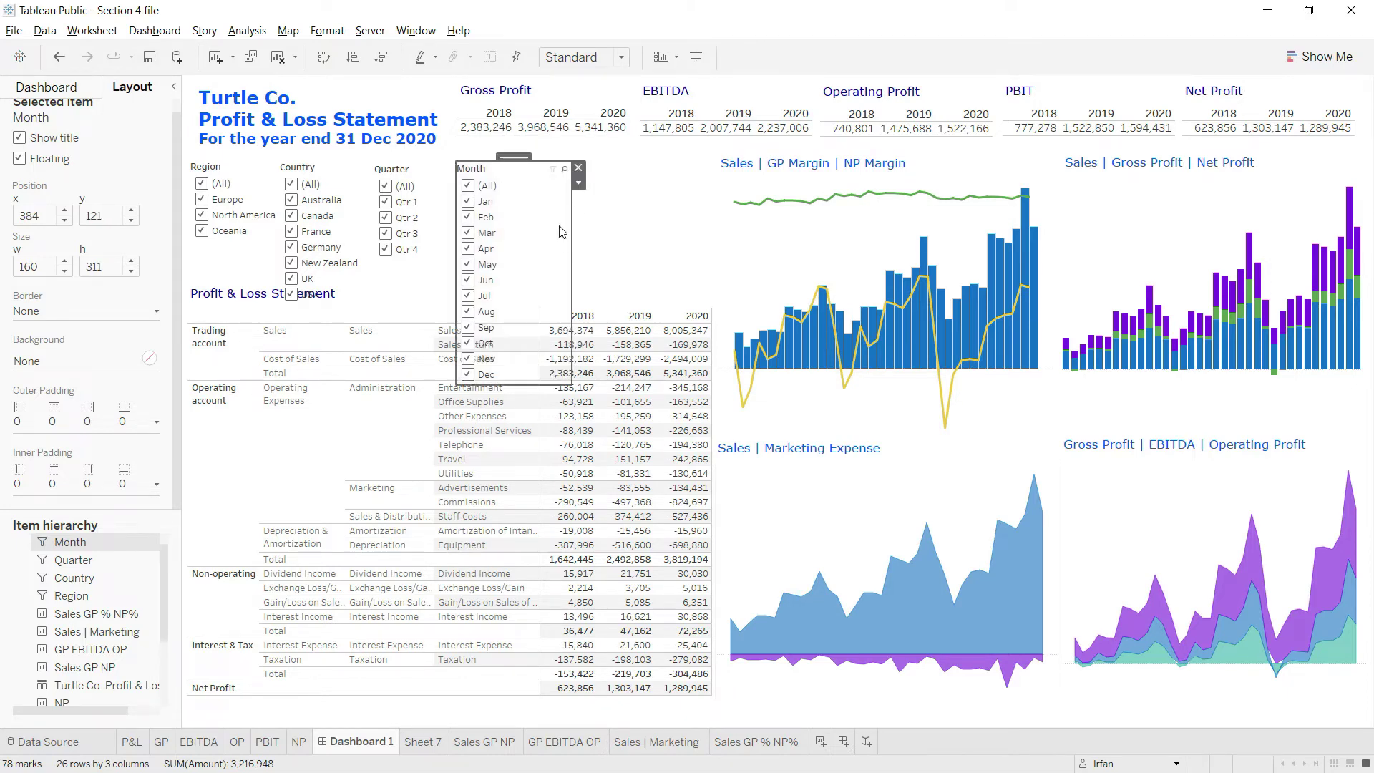
Switch the Month filter to Multiple Values (dropdown) and try to shorten its card
click(579, 184)
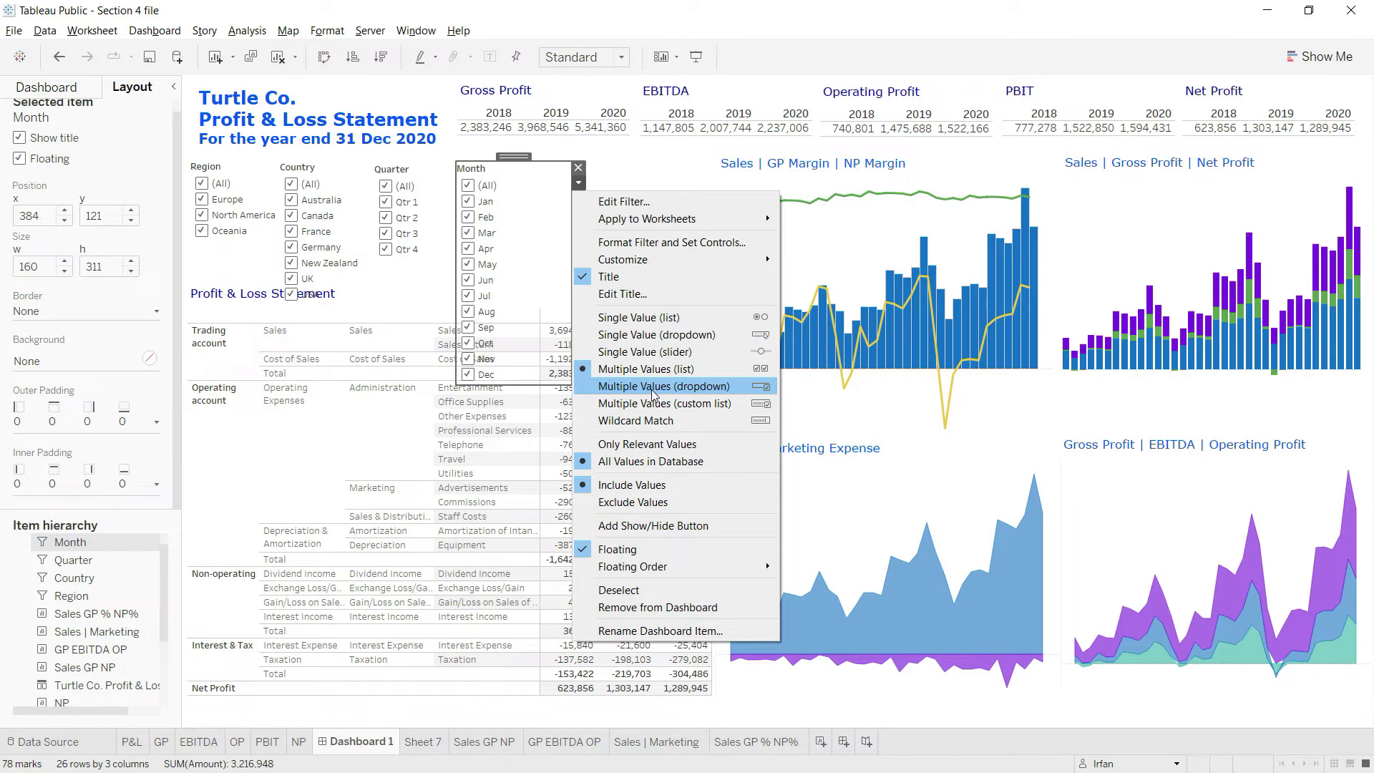
key(Escape)
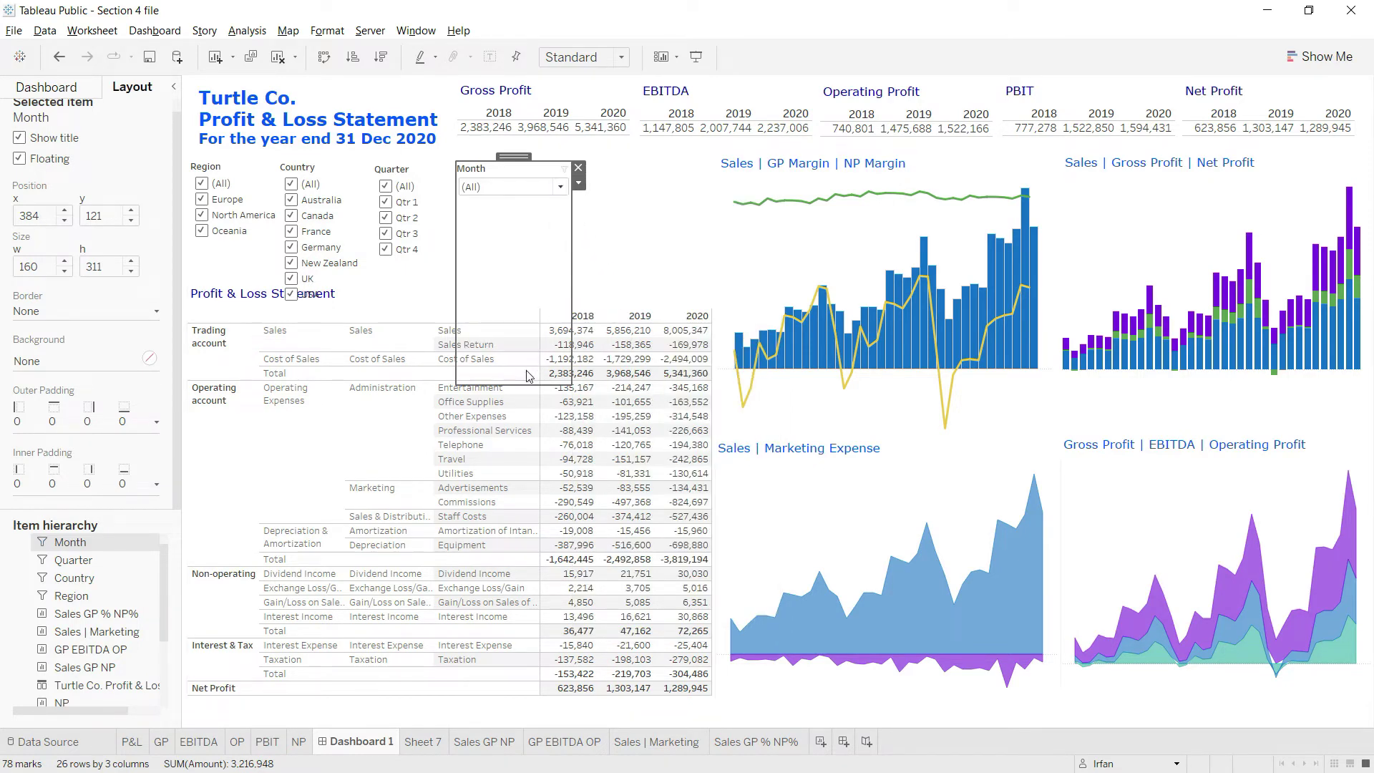
drag(523, 384, 521, 264)
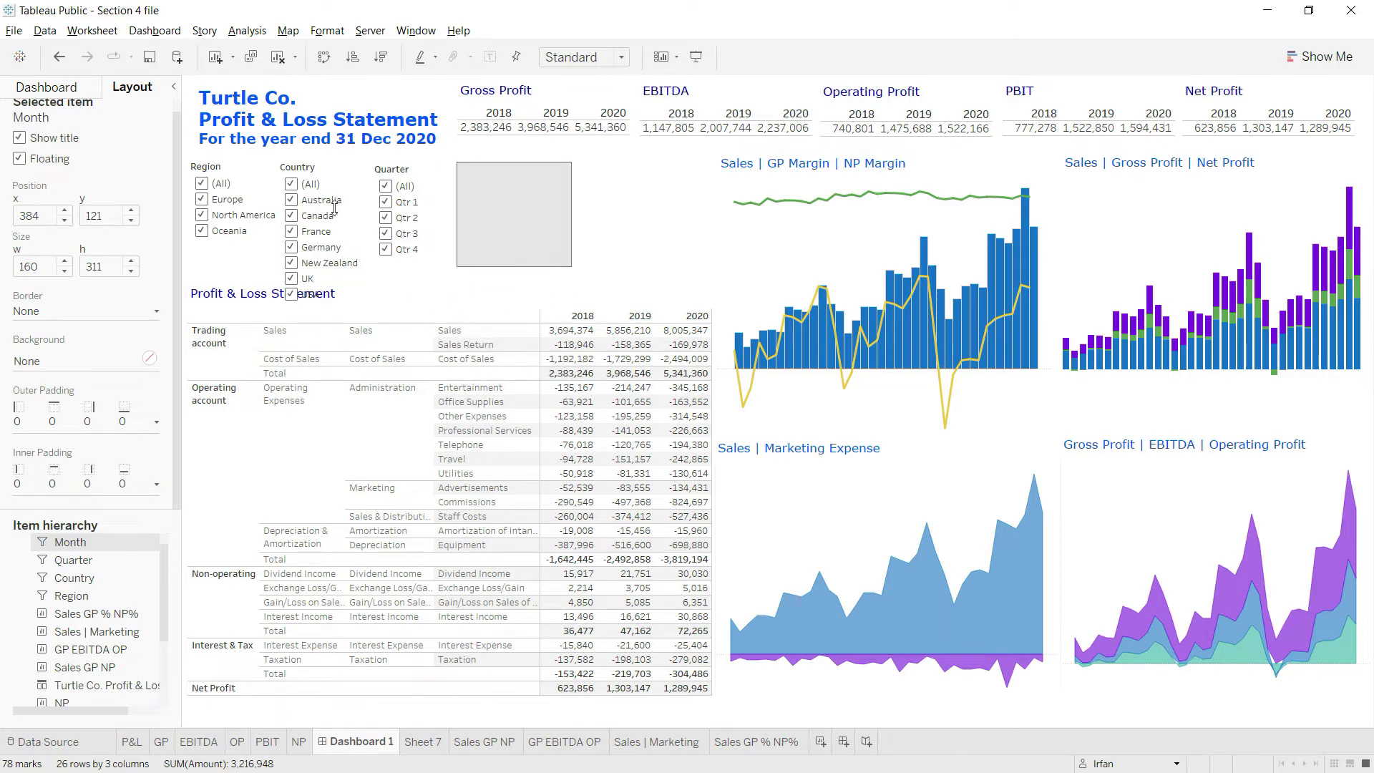
Switch the Country filter to Single Value (list)
click(317, 176)
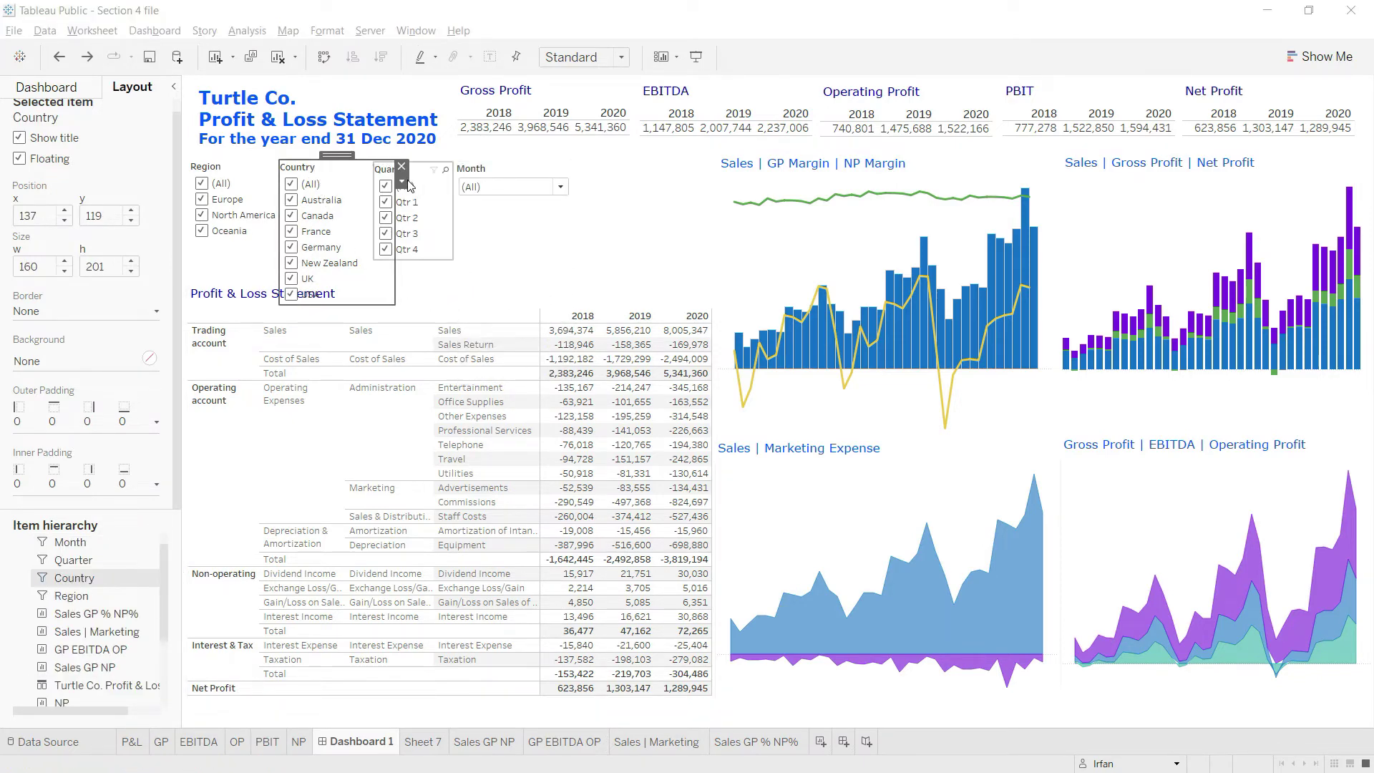
click(401, 182)
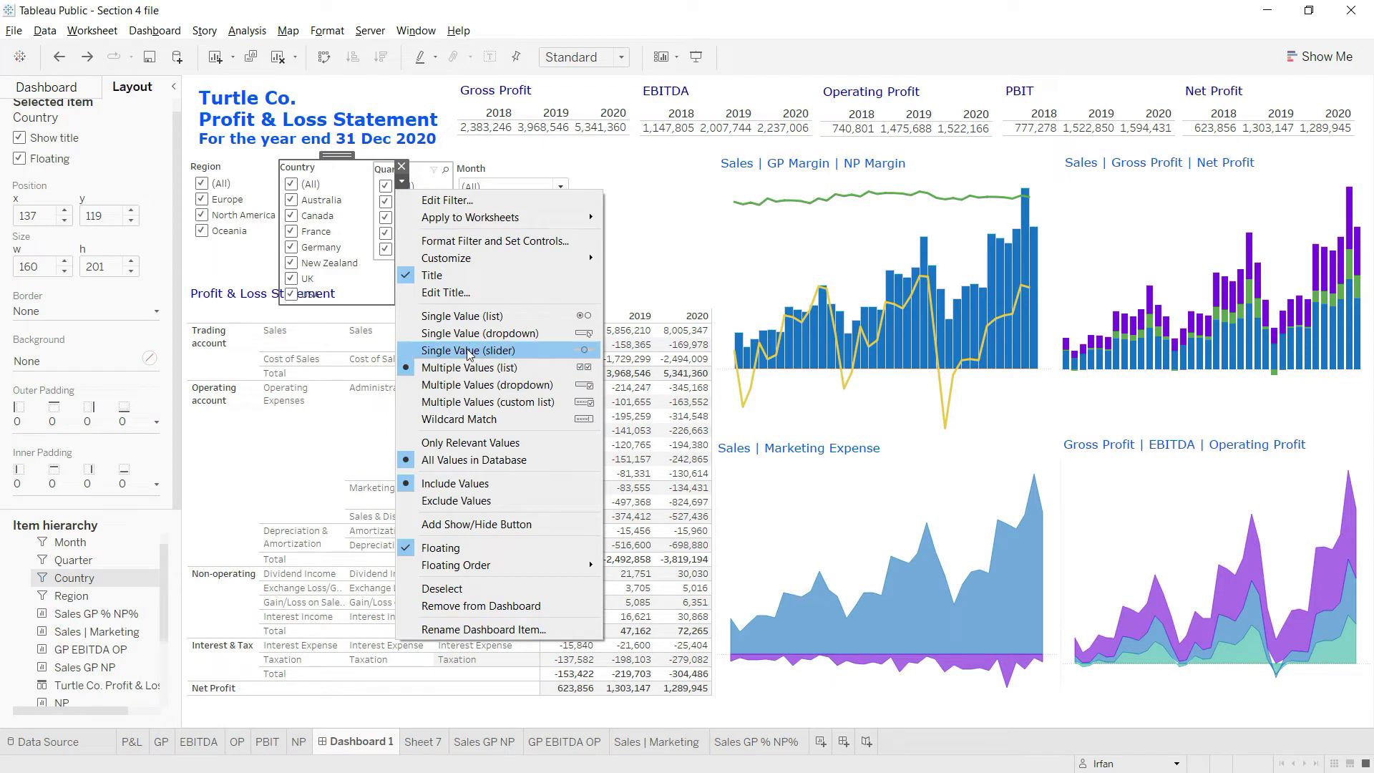
click(468, 319)
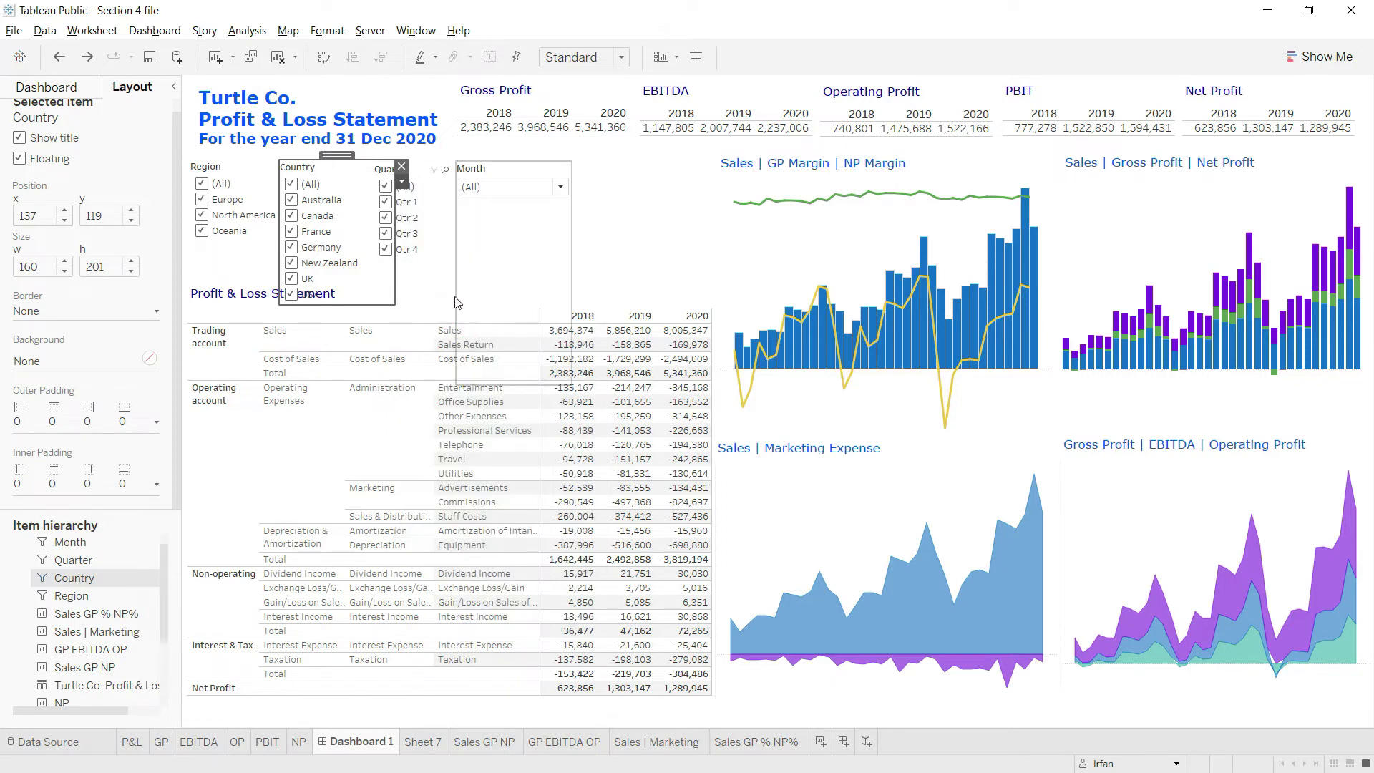
Narrow the Region filter card to about 122 wide and switch it to Single Value (list)
click(238, 274)
click(265, 178)
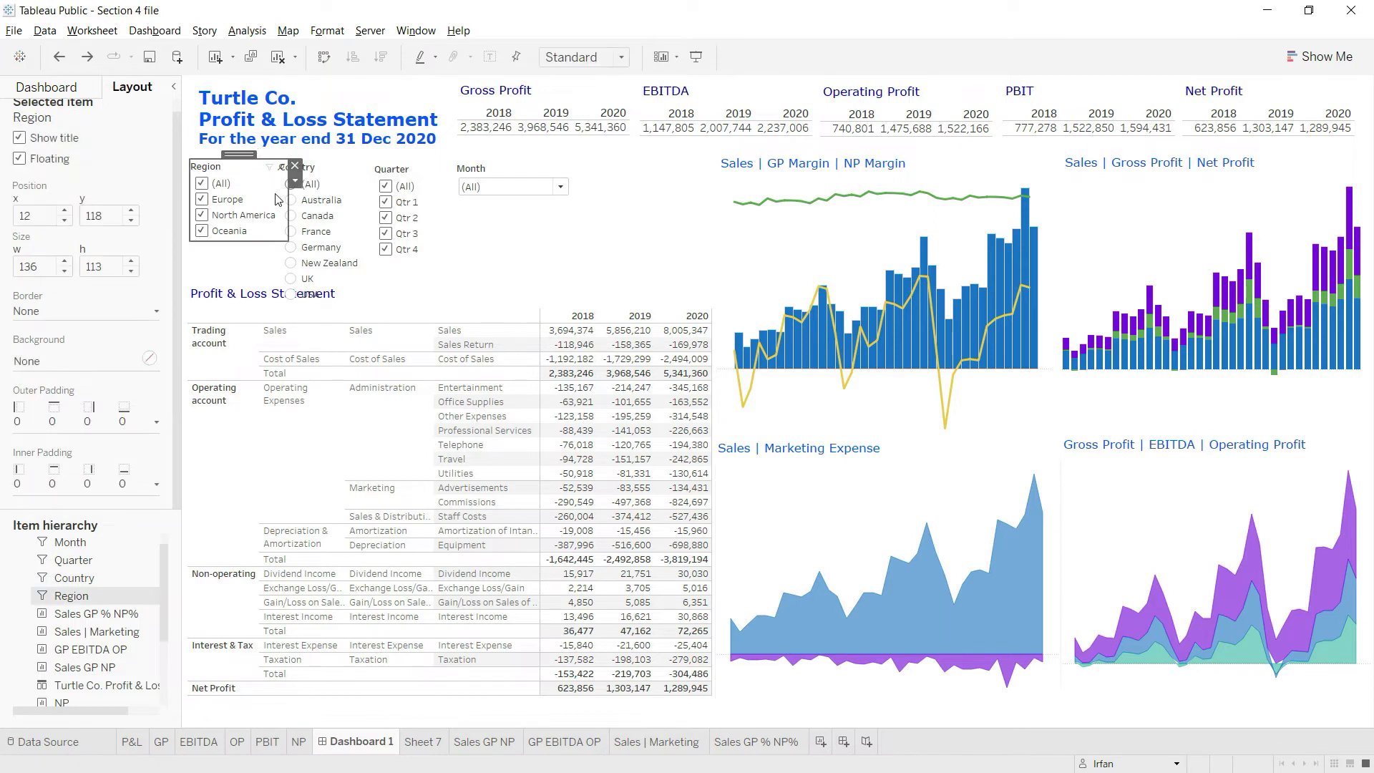
drag(286, 204, 283, 178)
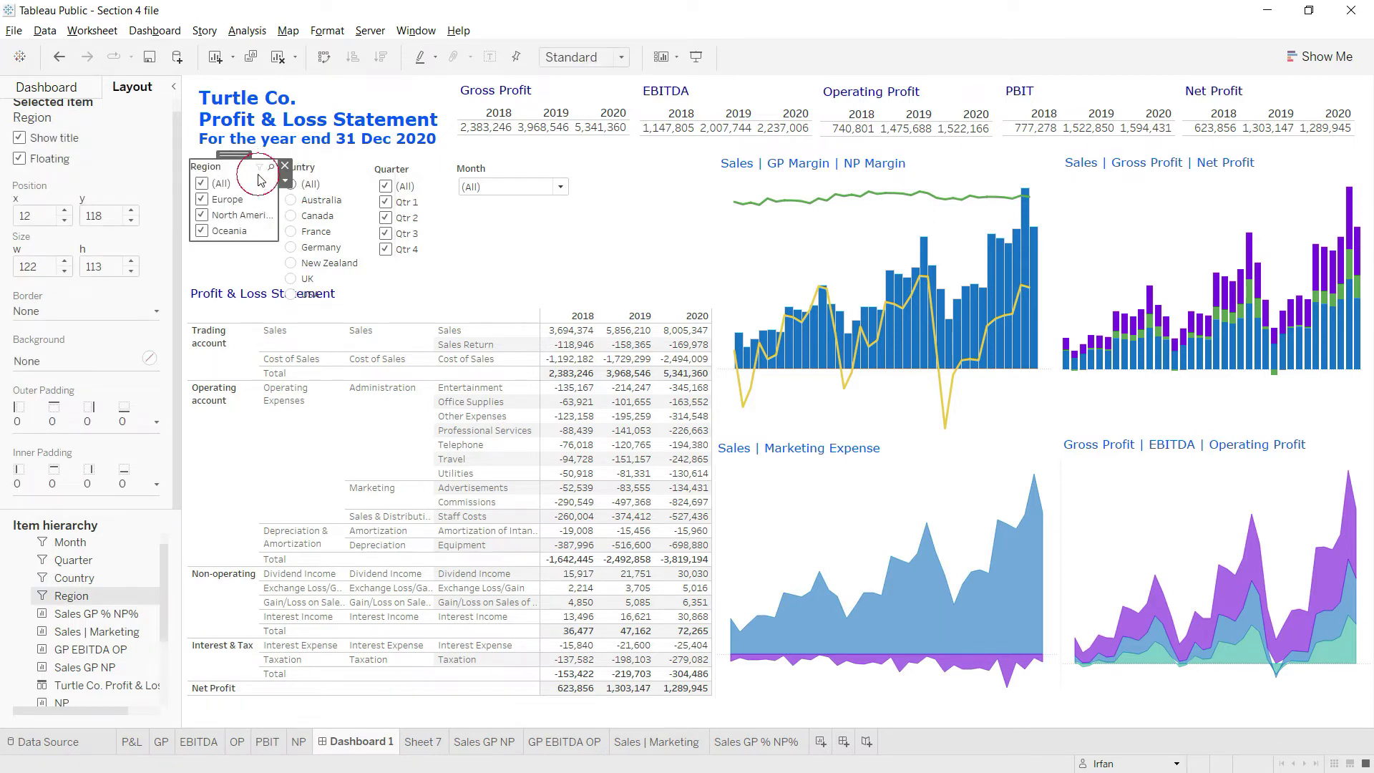
click(285, 180)
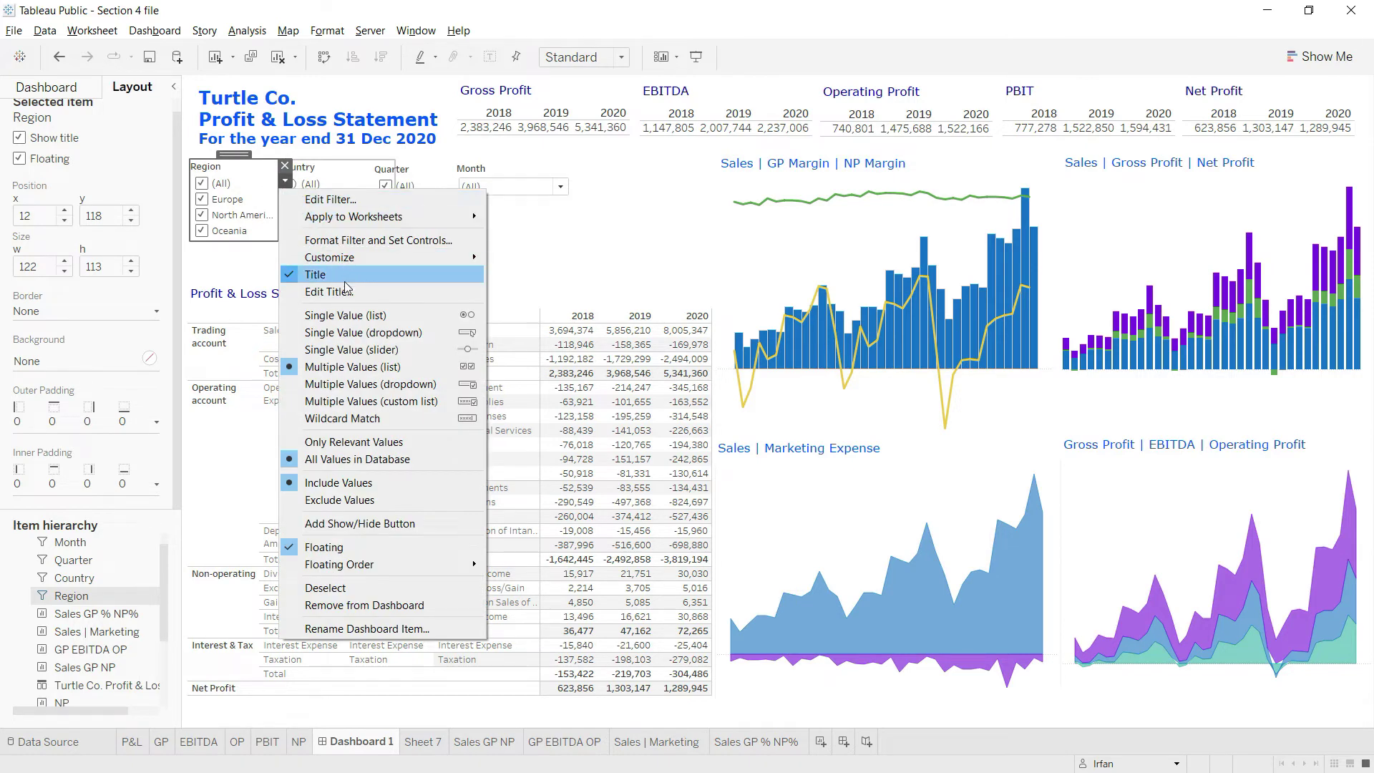
click(353, 317)
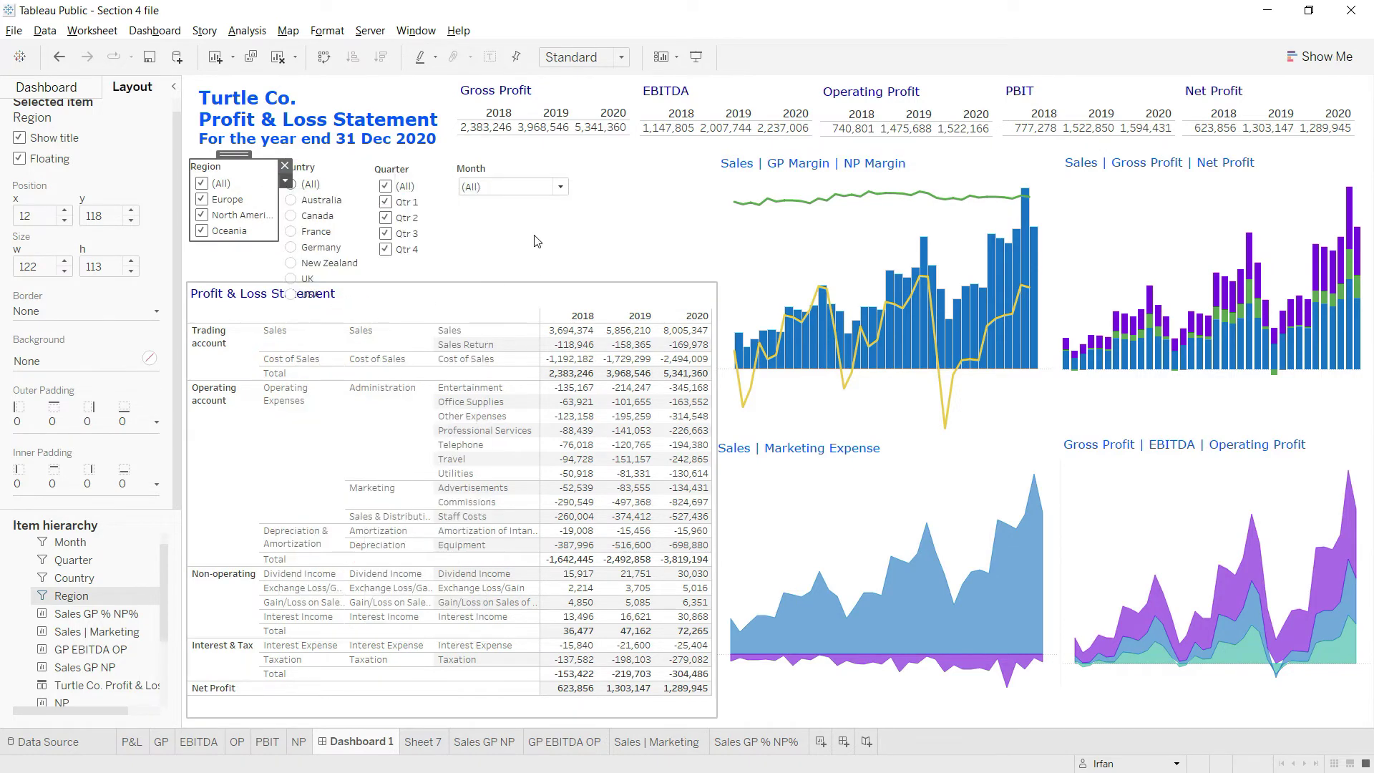
Move the Profit & Loss Statement sheet to x 0 just below the Country list and reduce its height to about 587
click(552, 244)
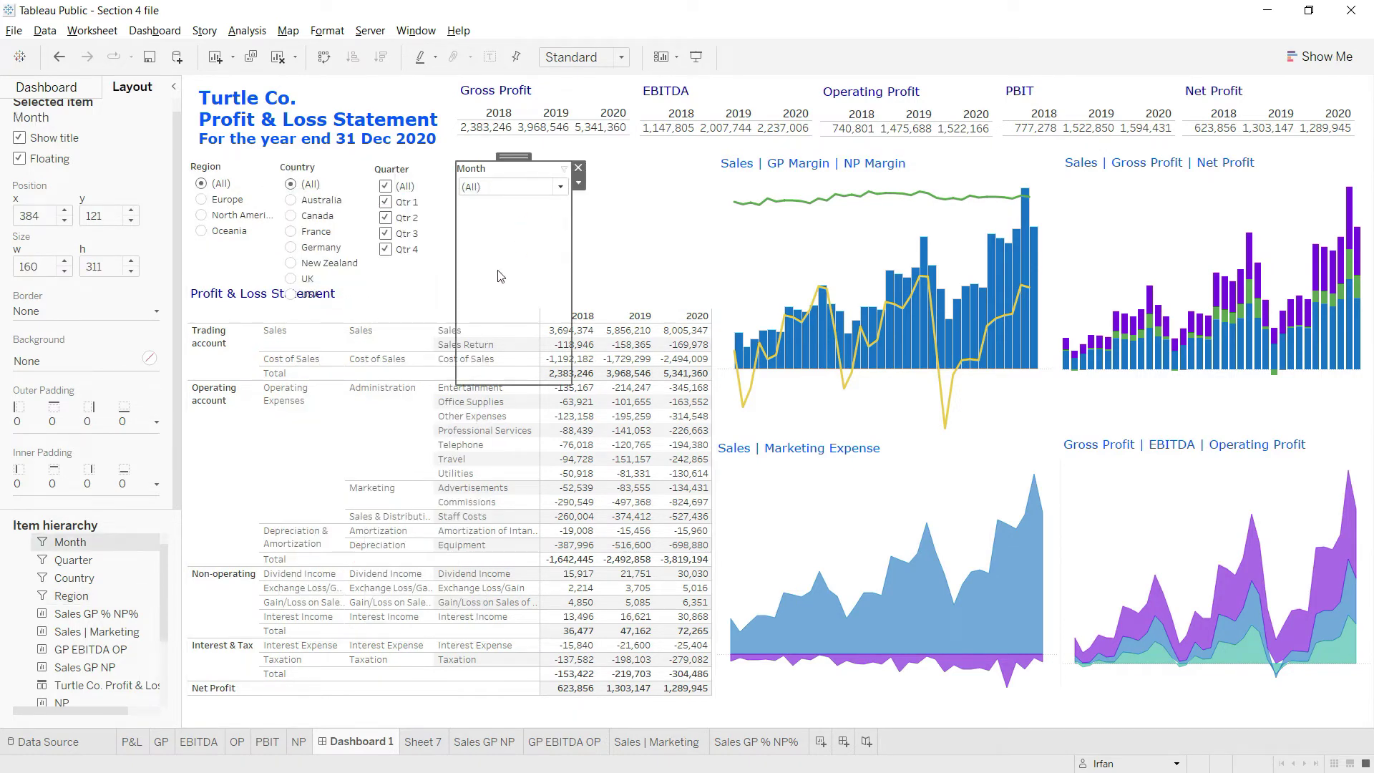
click(411, 307)
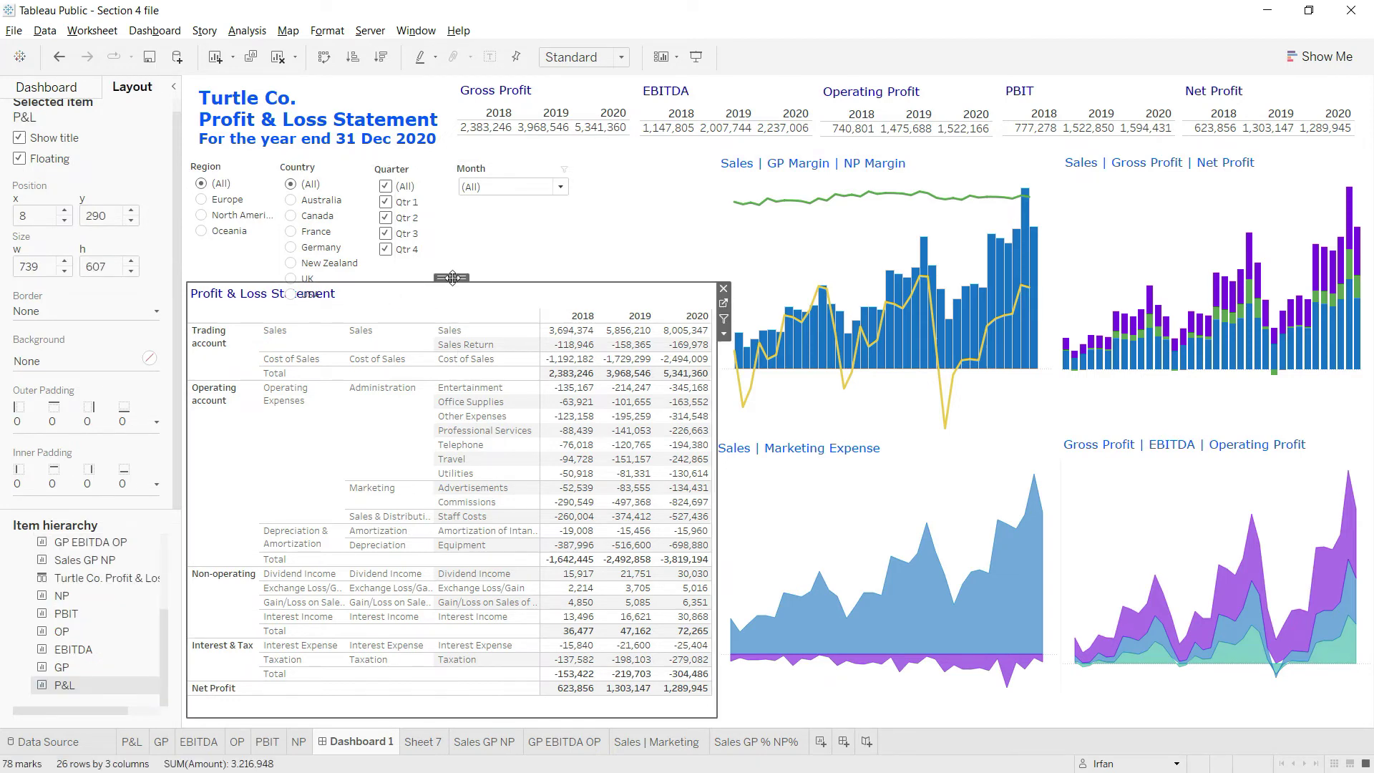
mouse_move(458, 280)
mouse_down()
mouse_move(448, 297)
mouse_move(449, 284)
mouse_up()
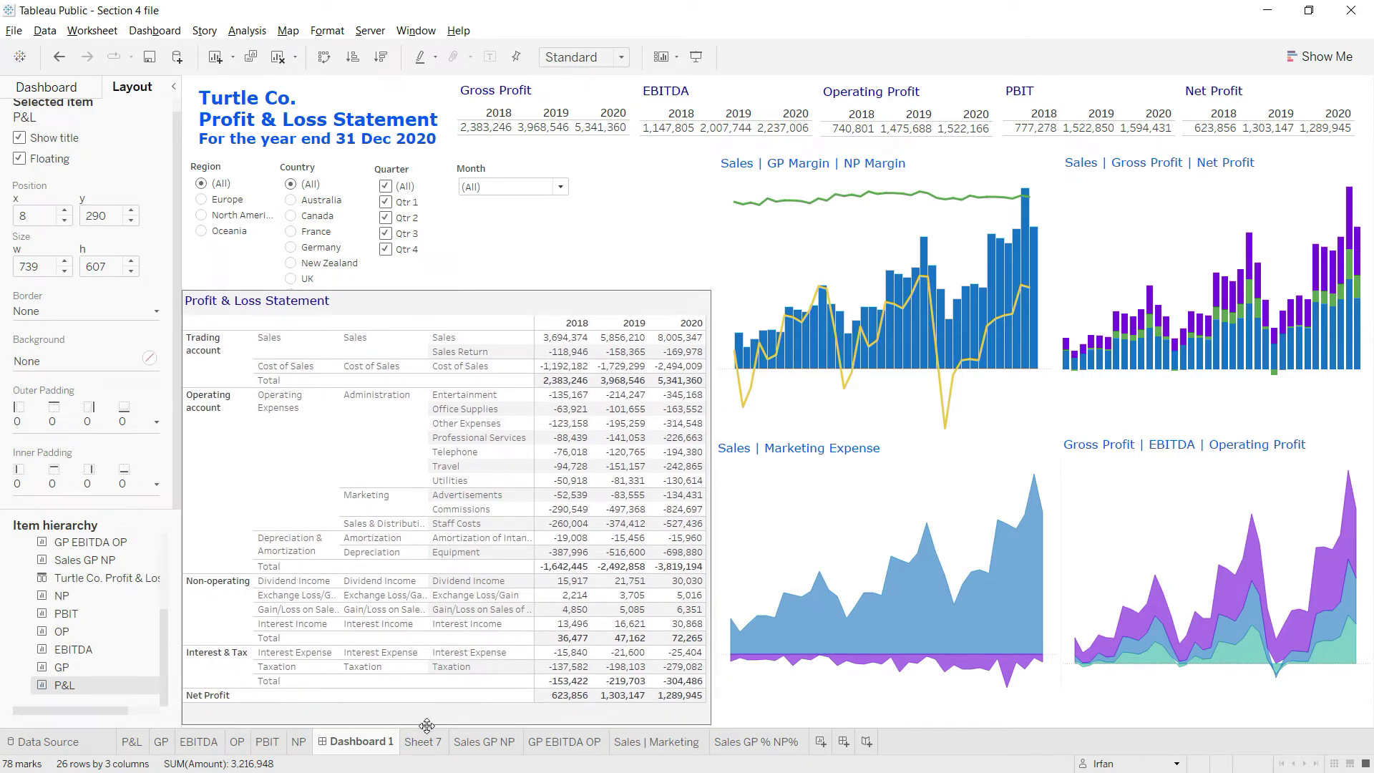
drag(426, 723, 427, 727)
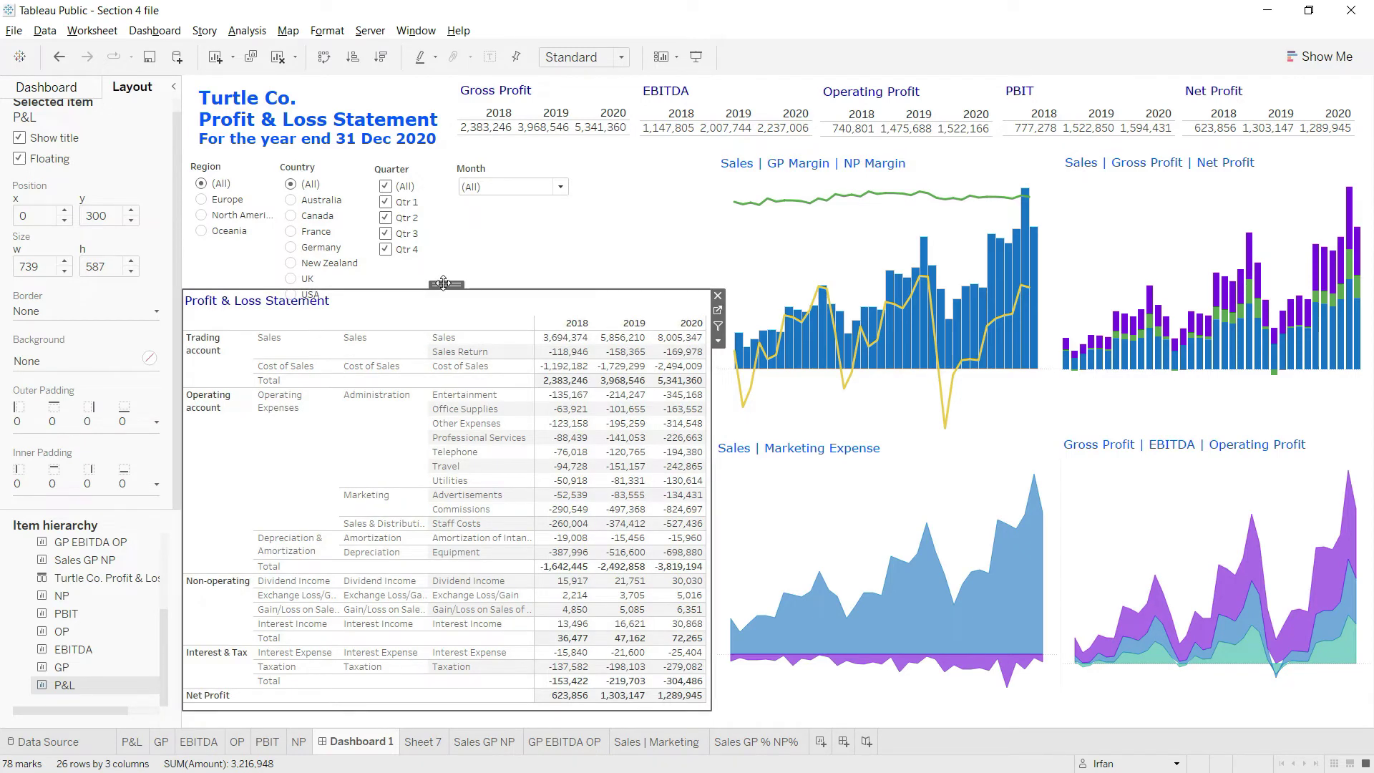
drag(444, 283, 444, 298)
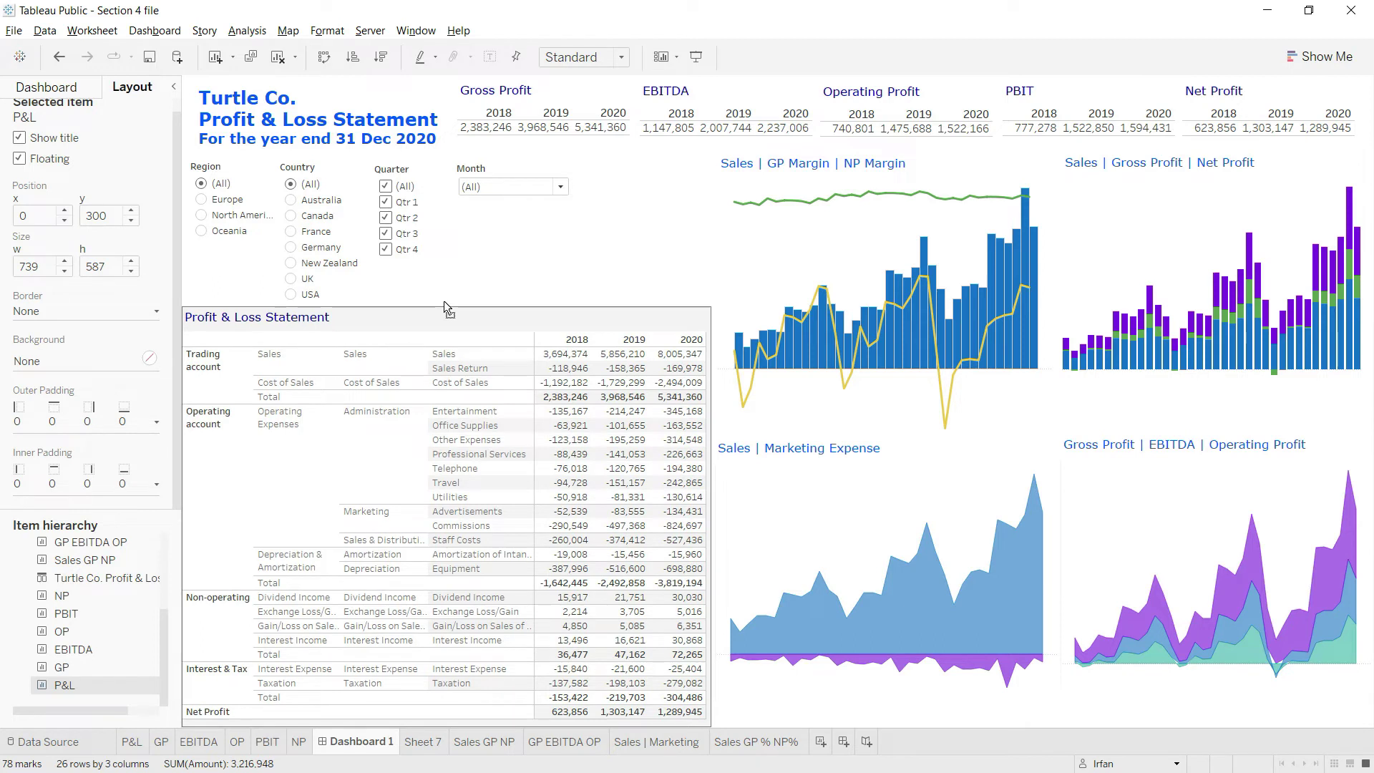
click(665, 193)
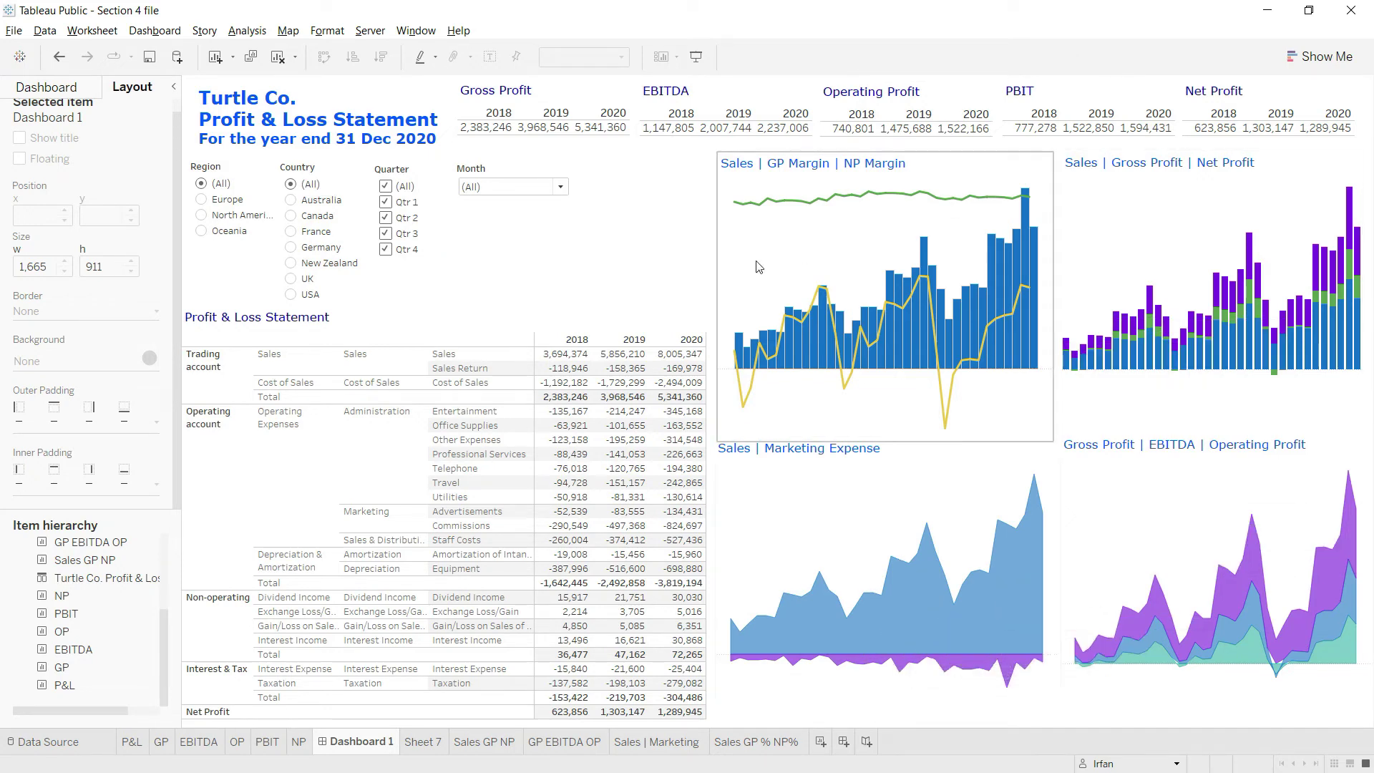
Test the Region filter by showing Europe, North America and Oceania individually, and return it to (All)
click(201, 199)
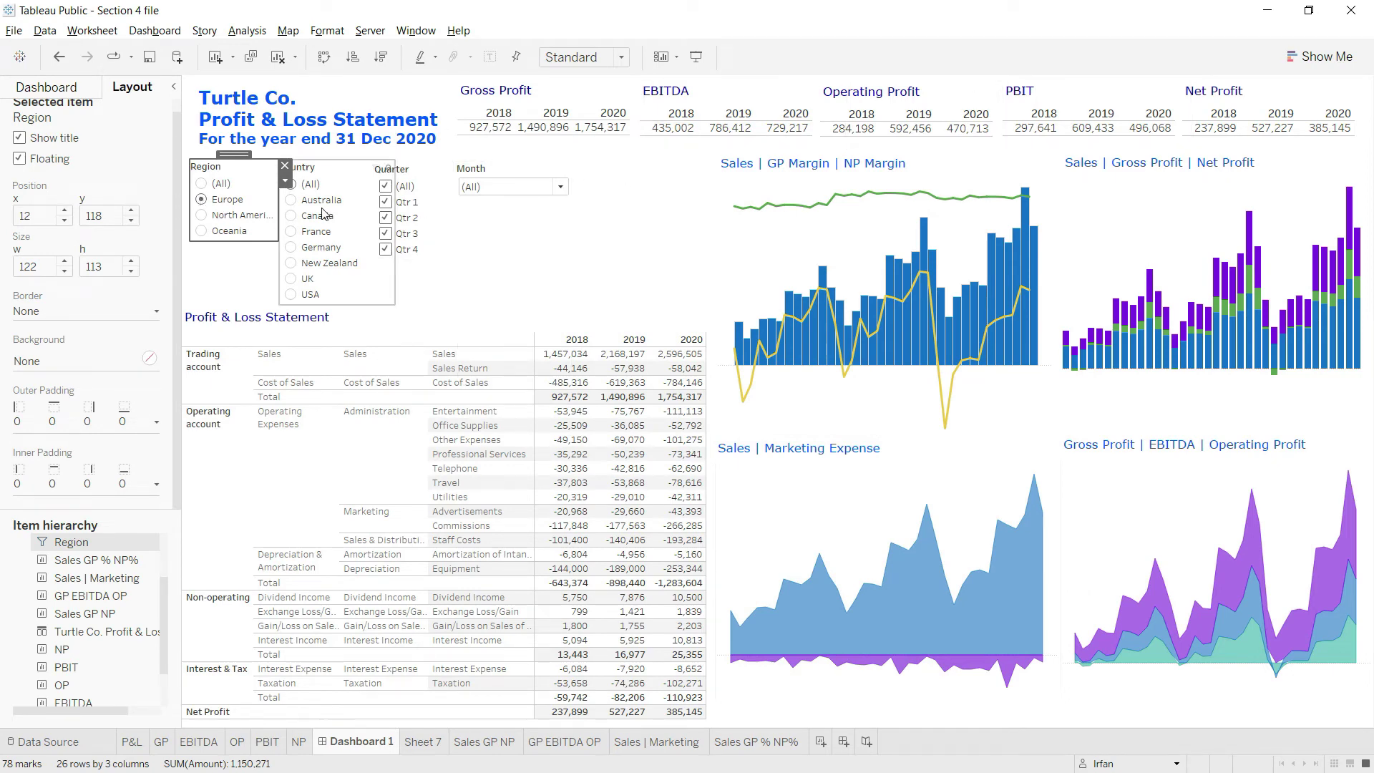
click(203, 217)
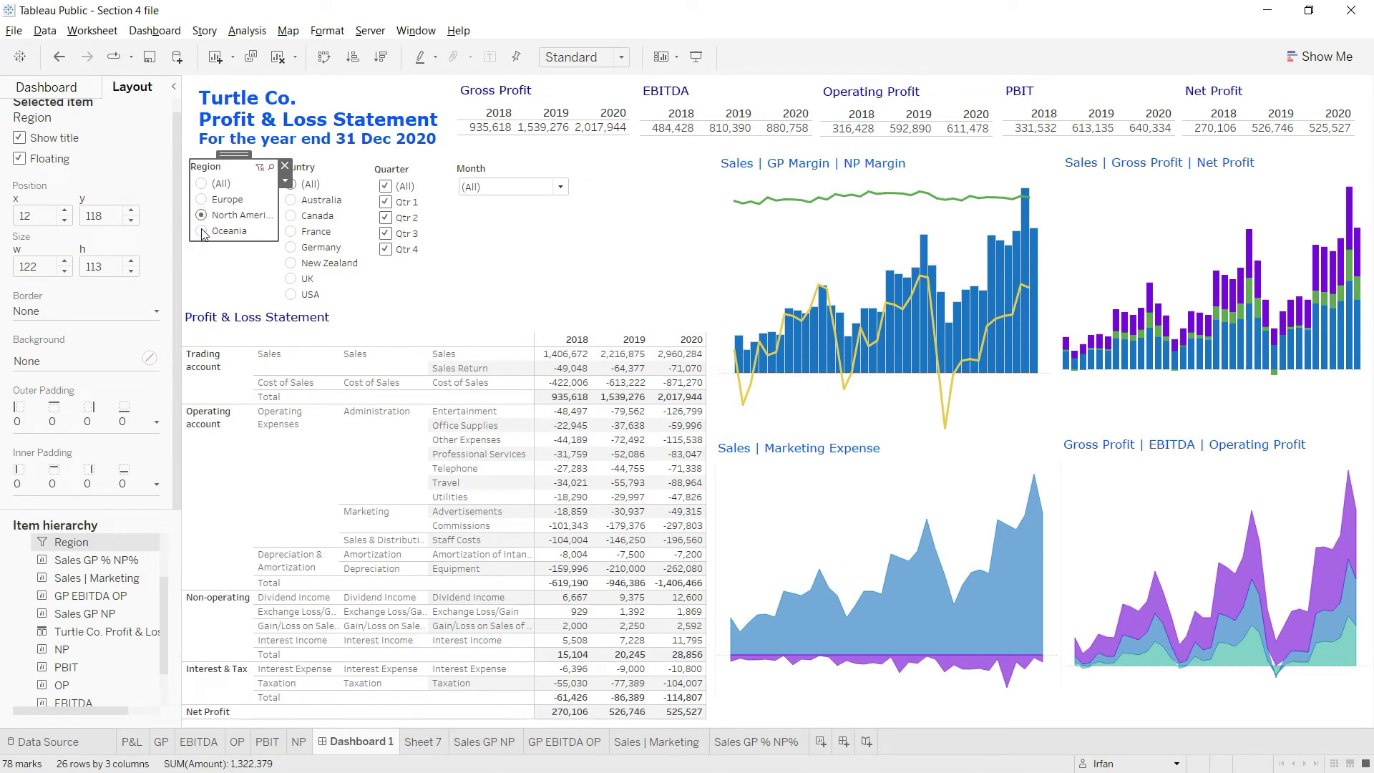
click(202, 231)
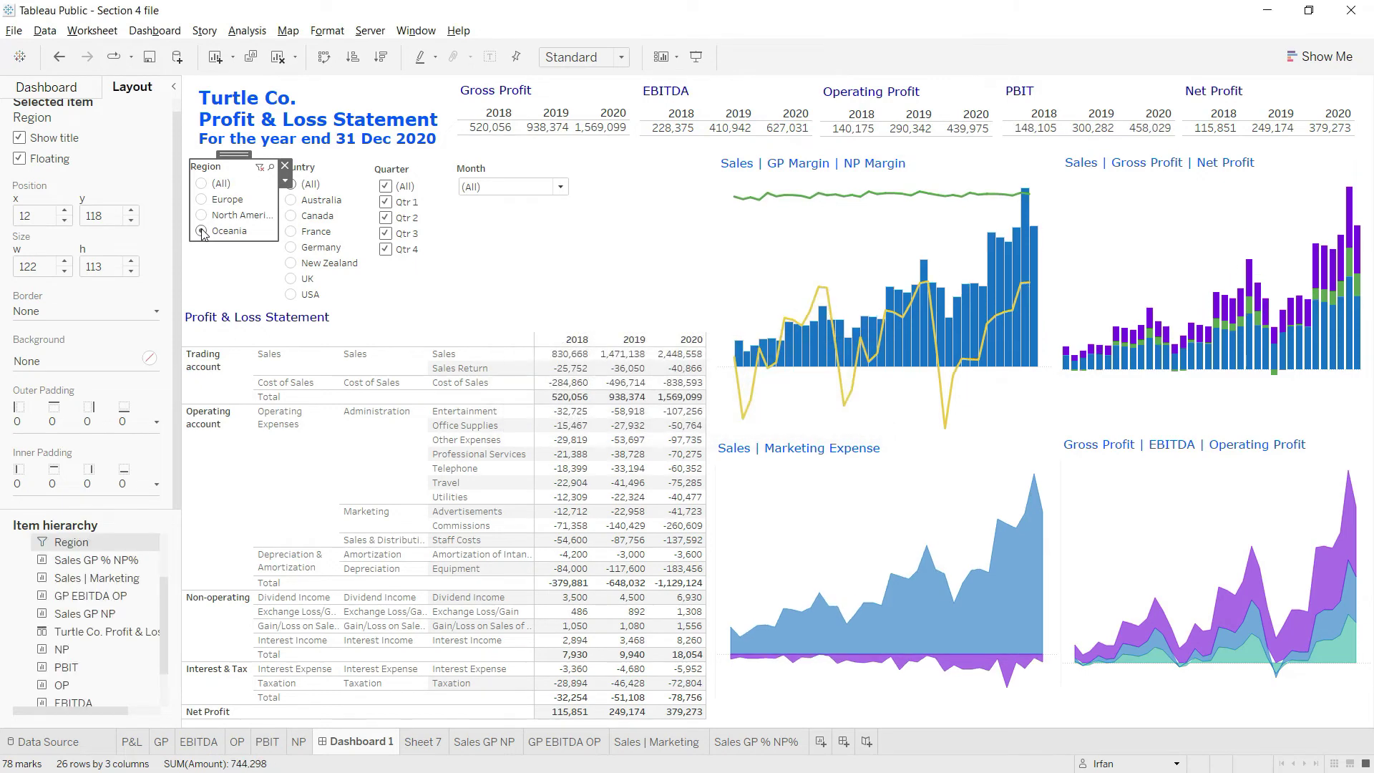
click(202, 185)
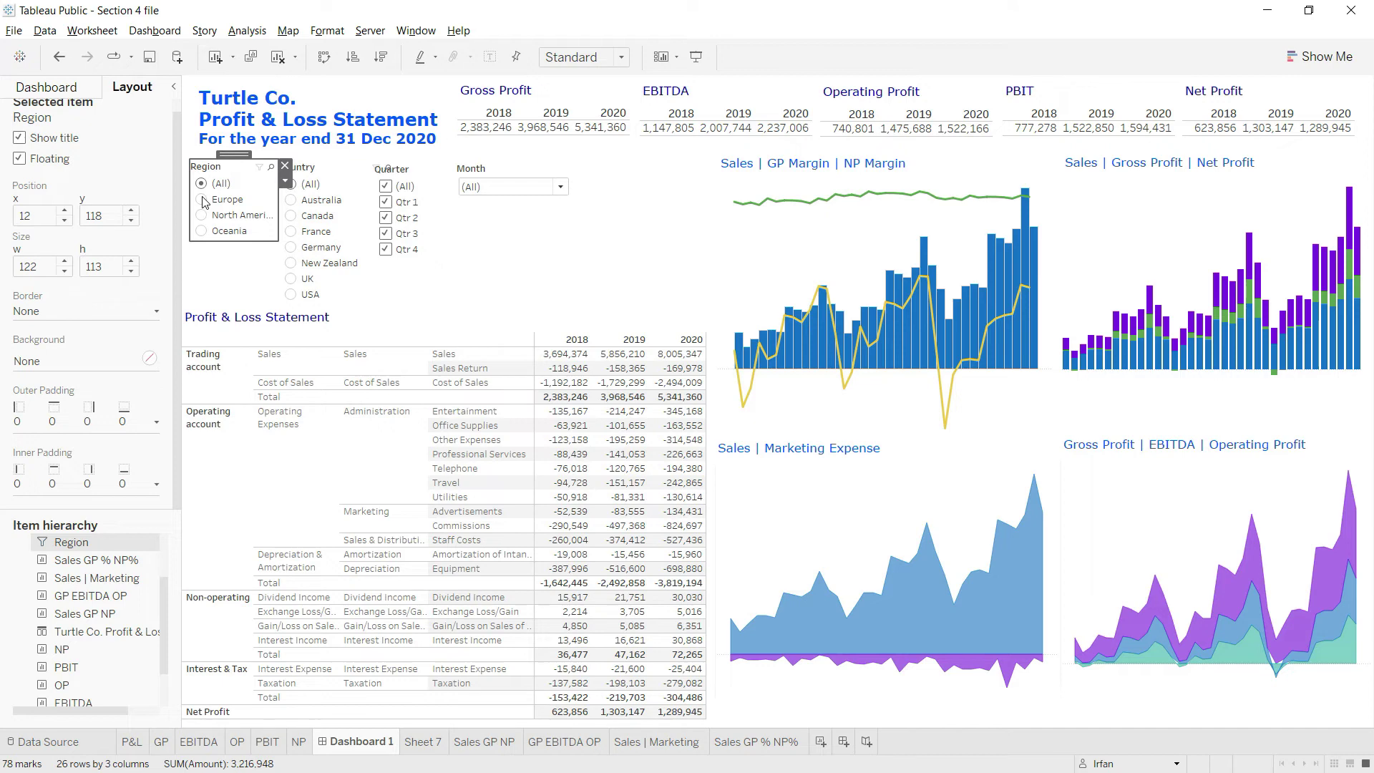
click(202, 200)
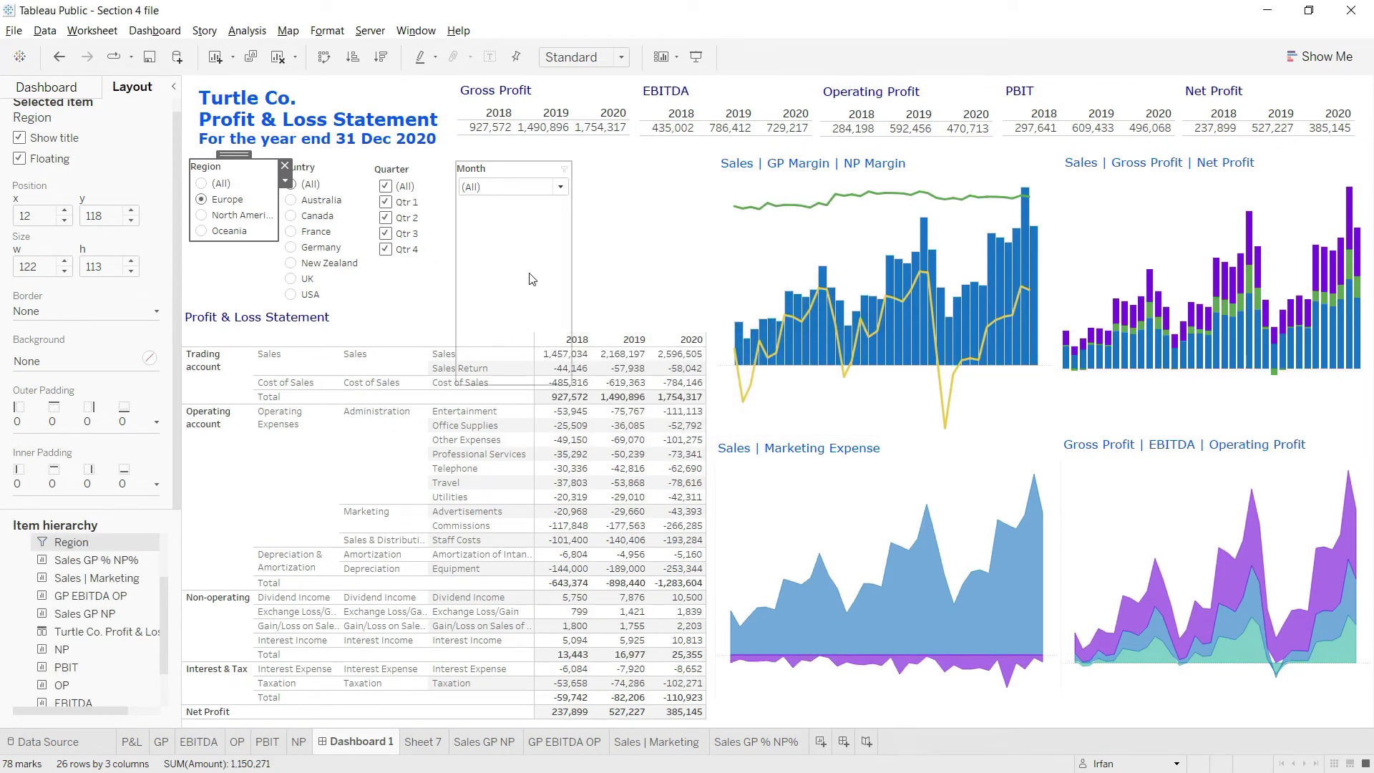
click(203, 185)
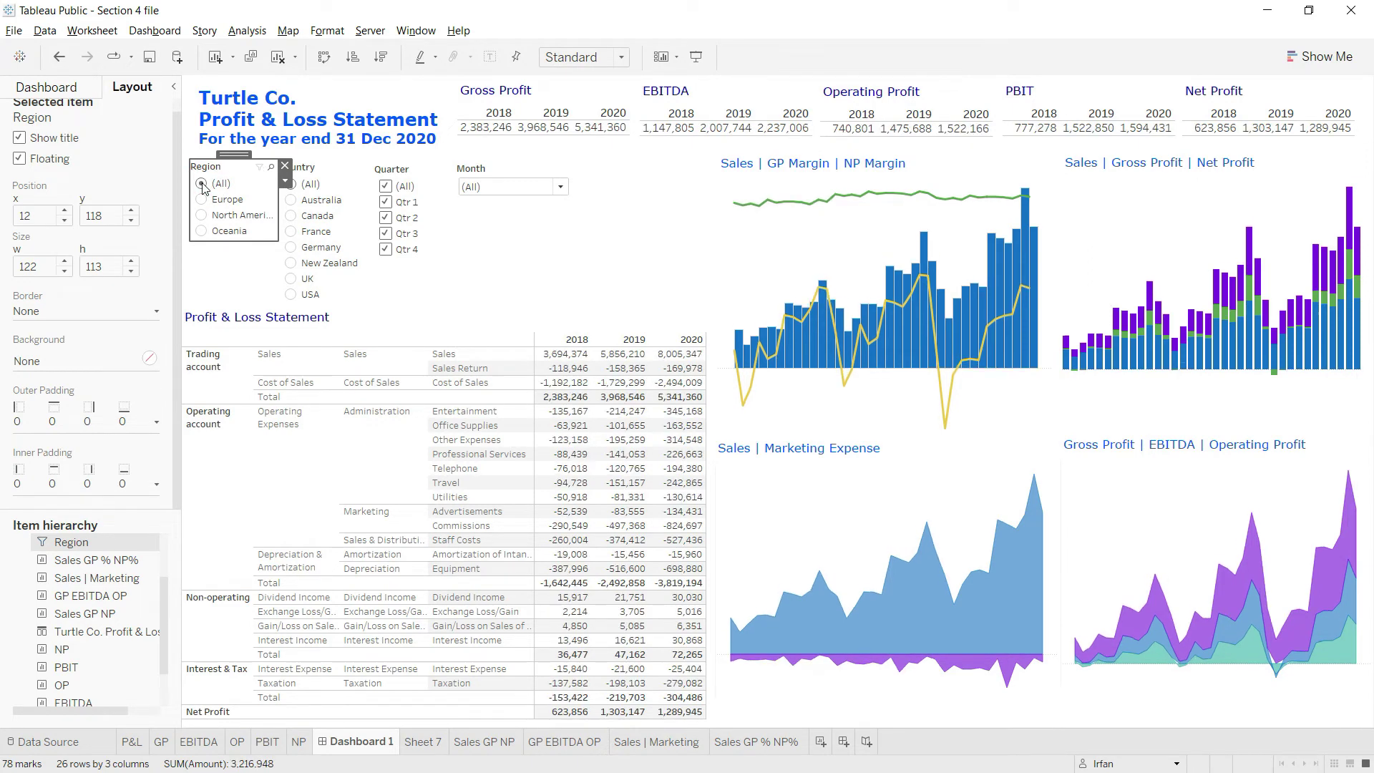
Try the Country filter with France, undo that selection, and narrow the Country card so it clears the Quarter filter
click(292, 233)
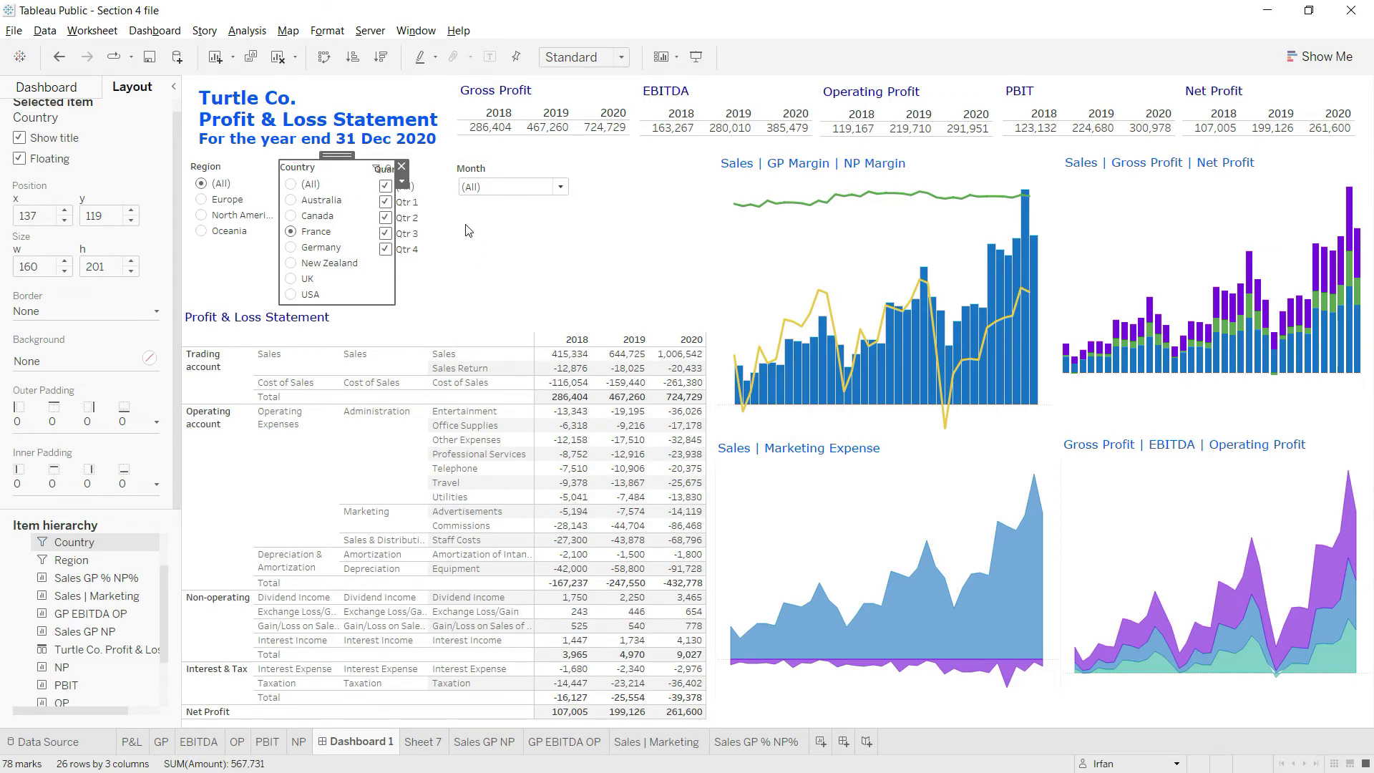
key(ctrl+z)
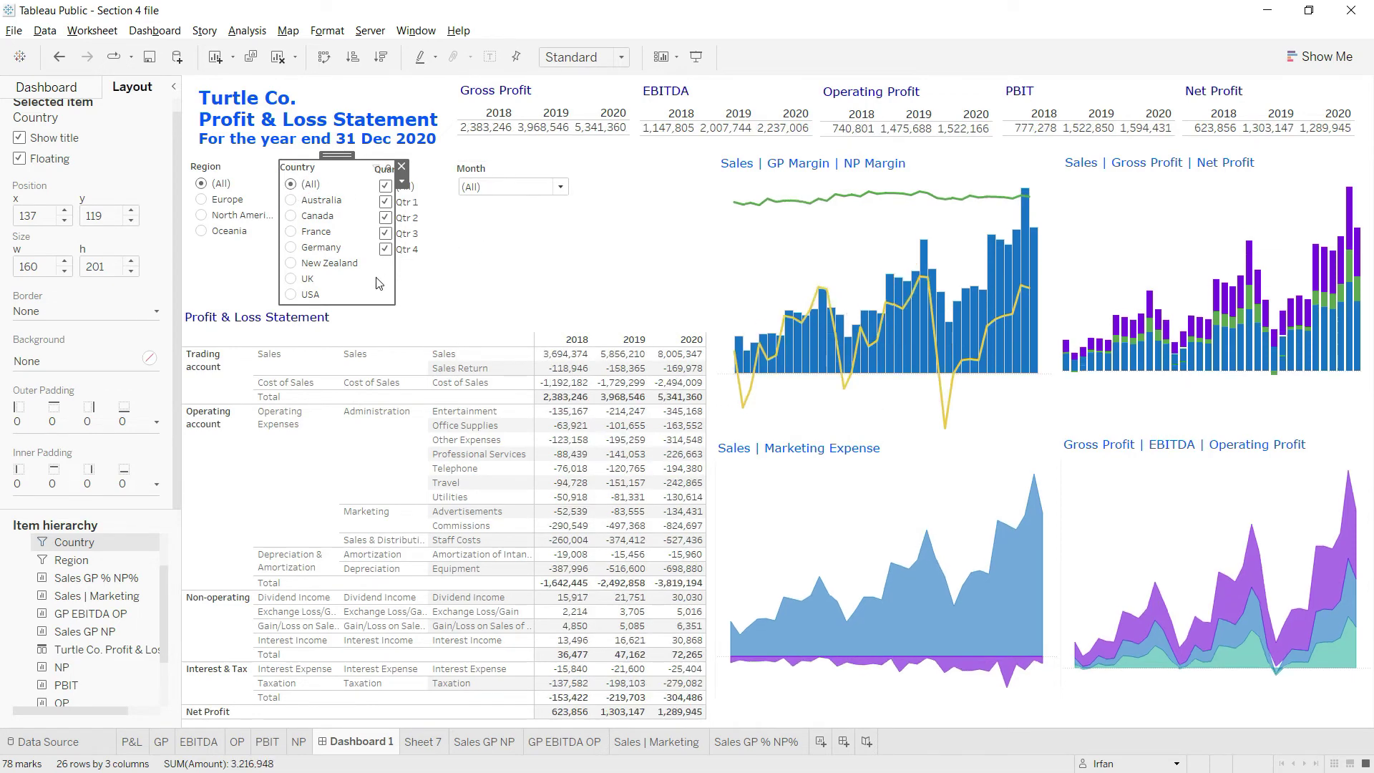
mouse_move(393, 281)
mouse_down()
mouse_move(369, 283)
mouse_move(393, 262)
mouse_up()
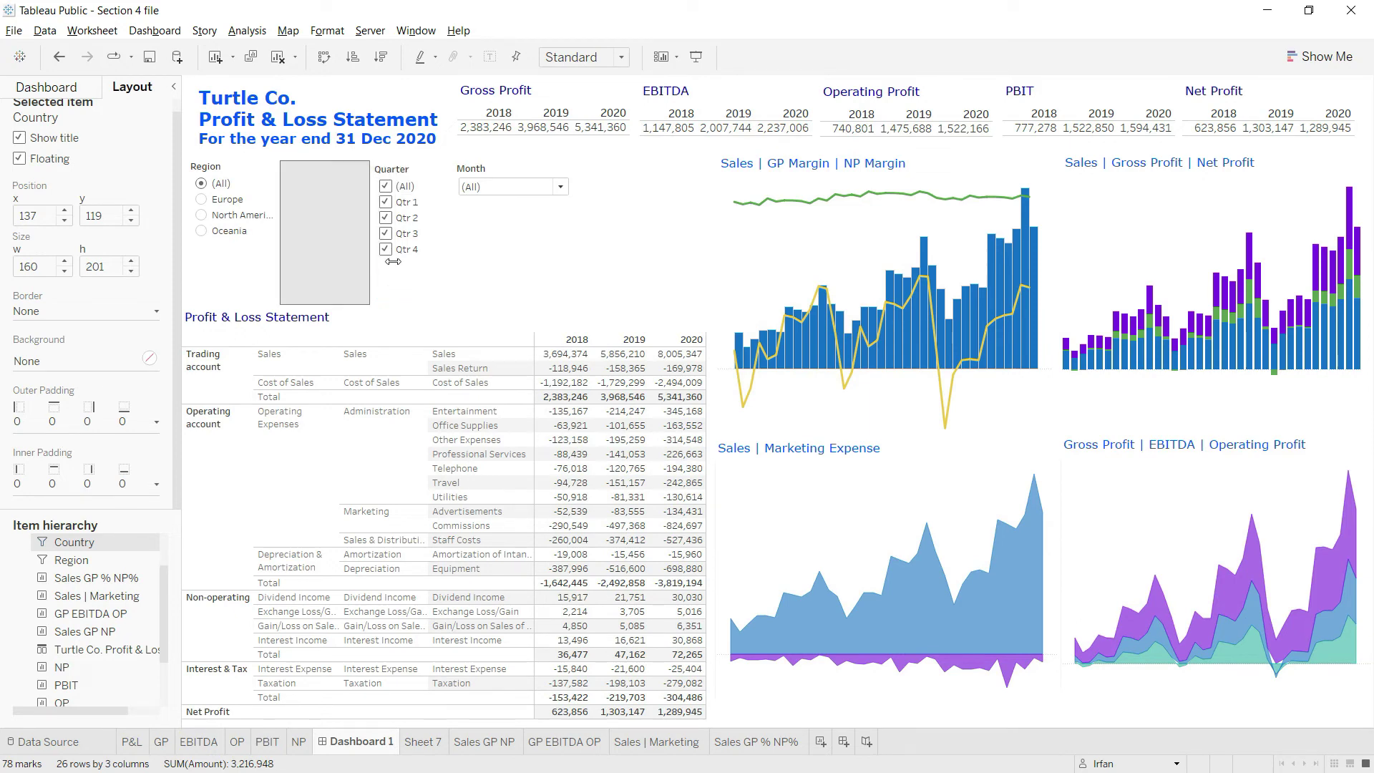
Test the Quarter filter by clearing all quarters and showing only Qtr 1, and restore (All)
click(386, 186)
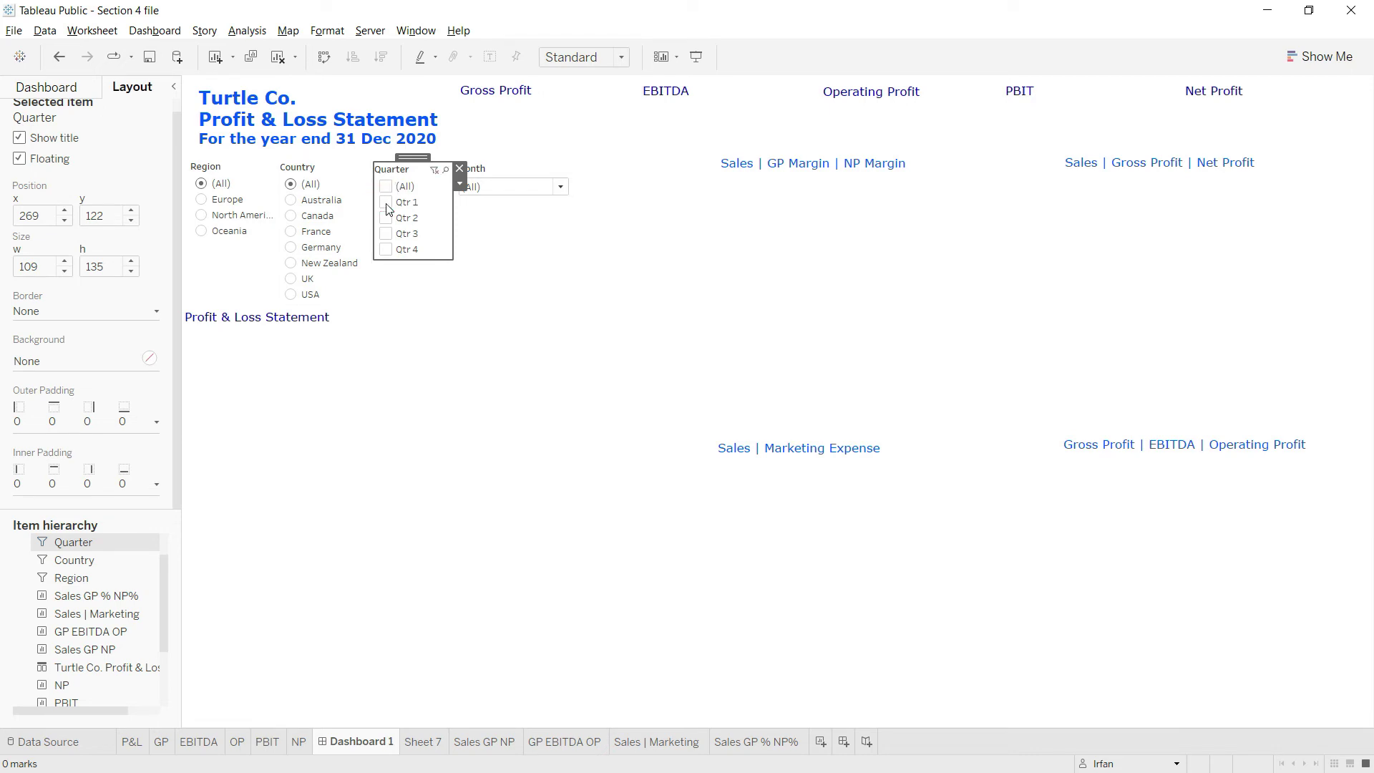
click(388, 205)
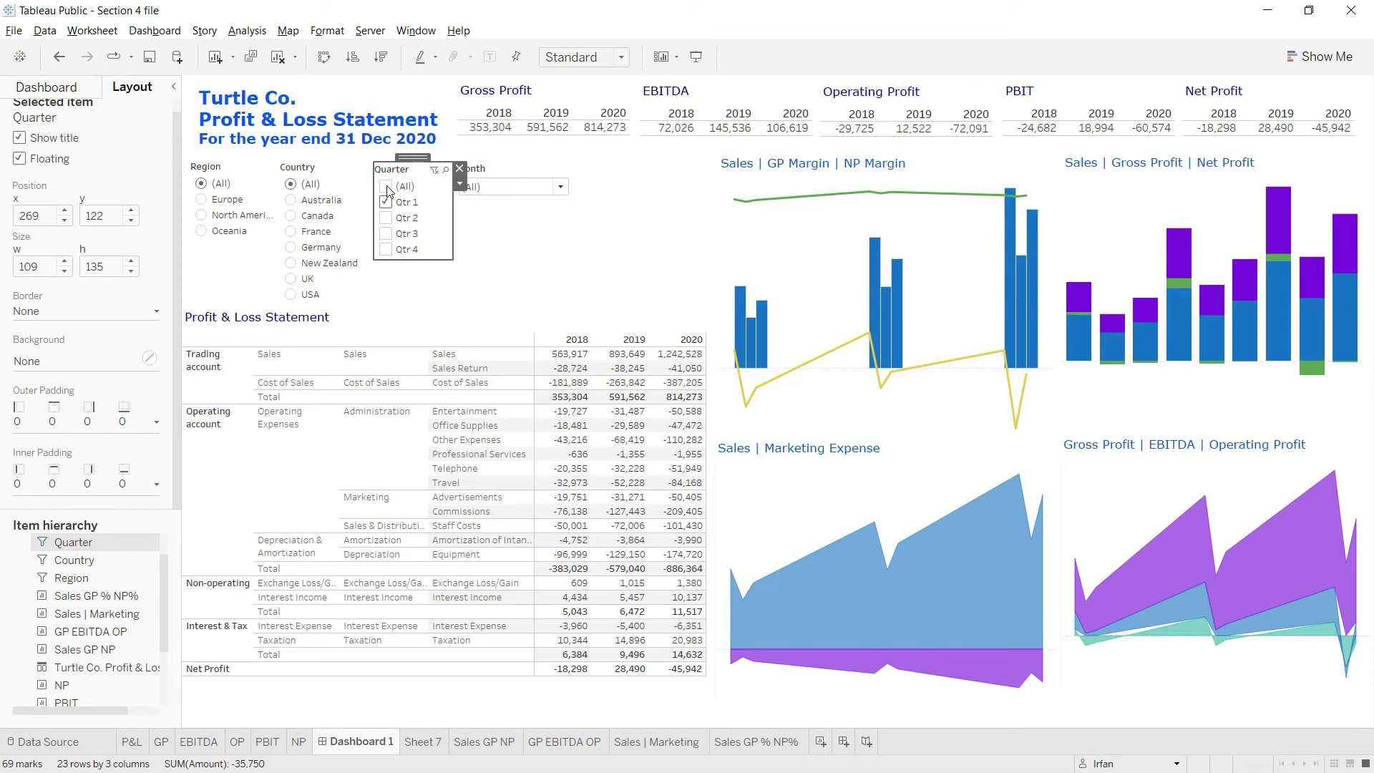
click(389, 187)
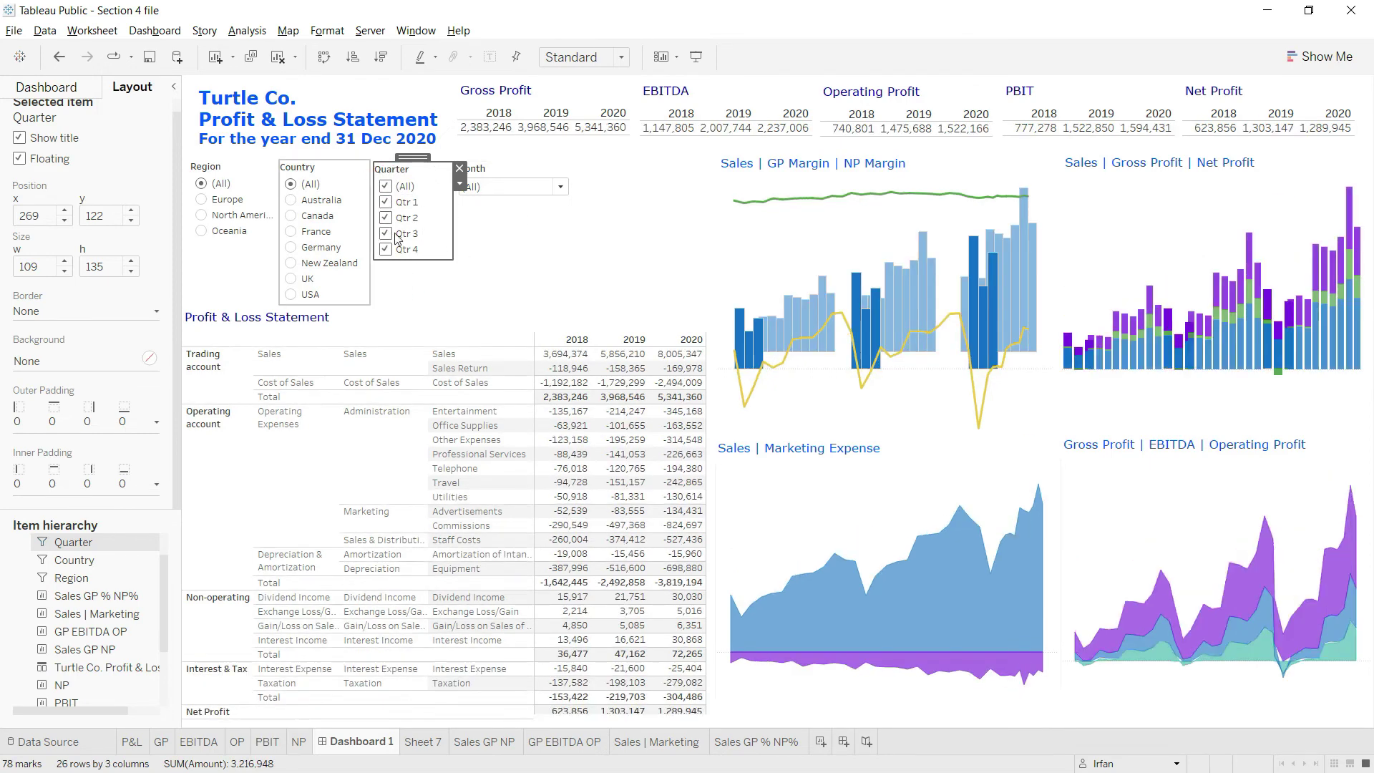
Test the Month filter by clearing all months and showing only Jan, and restore (All)
click(560, 187)
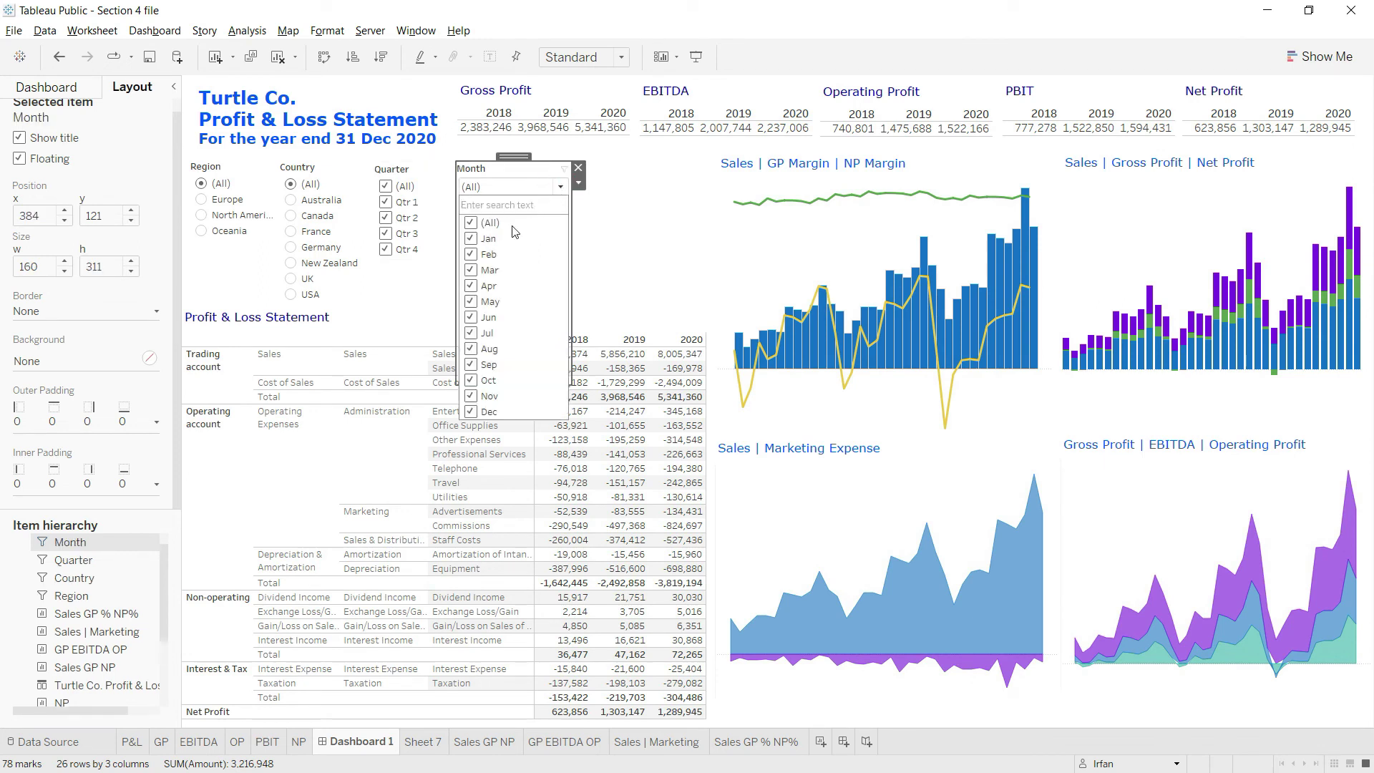
click(470, 223)
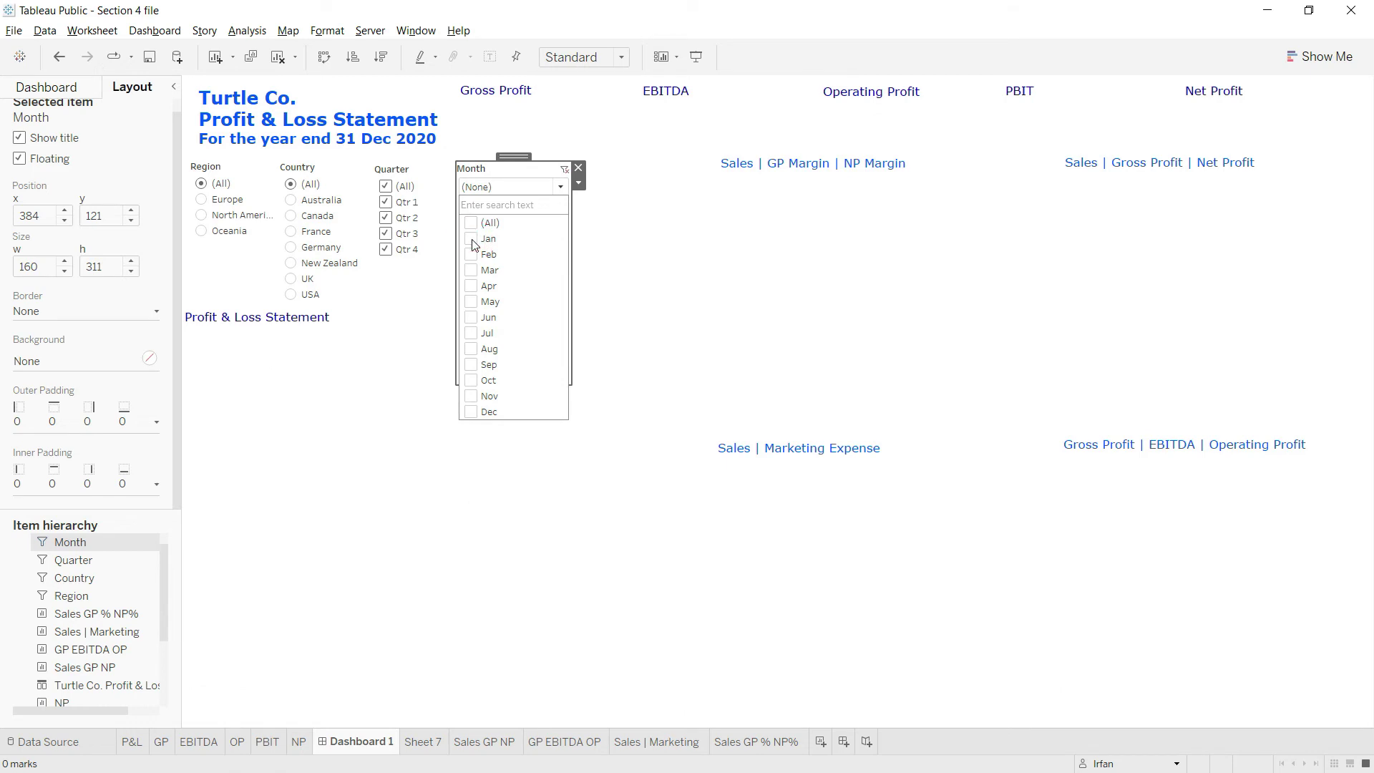
click(471, 240)
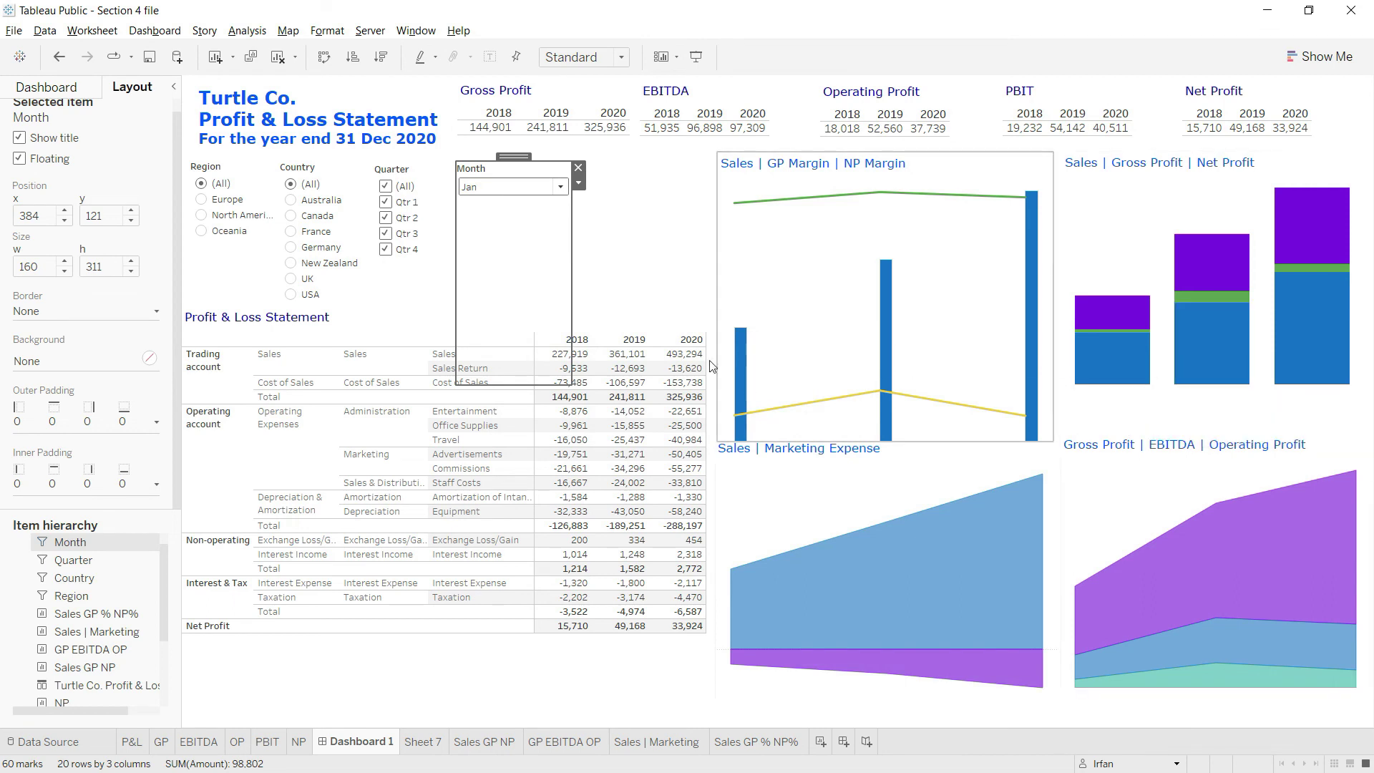
click(560, 186)
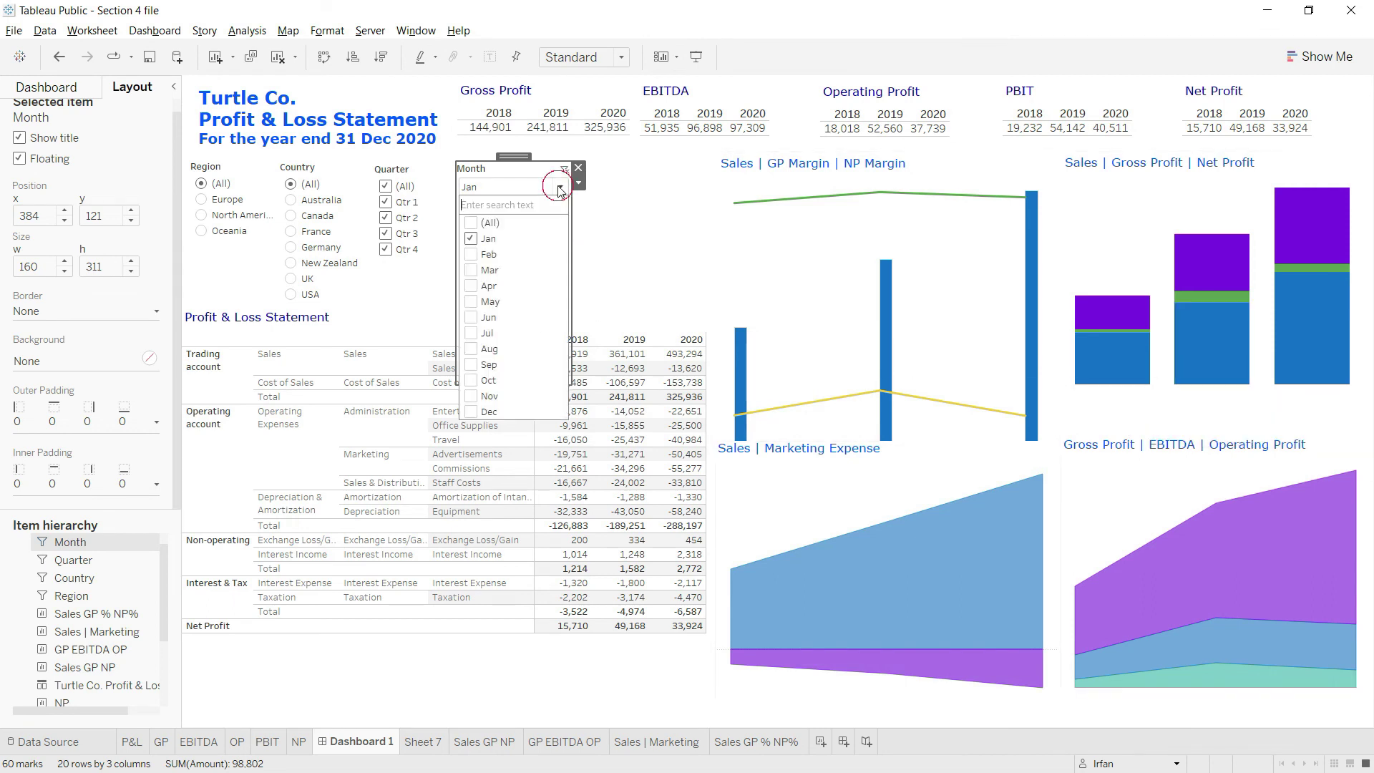
click(470, 224)
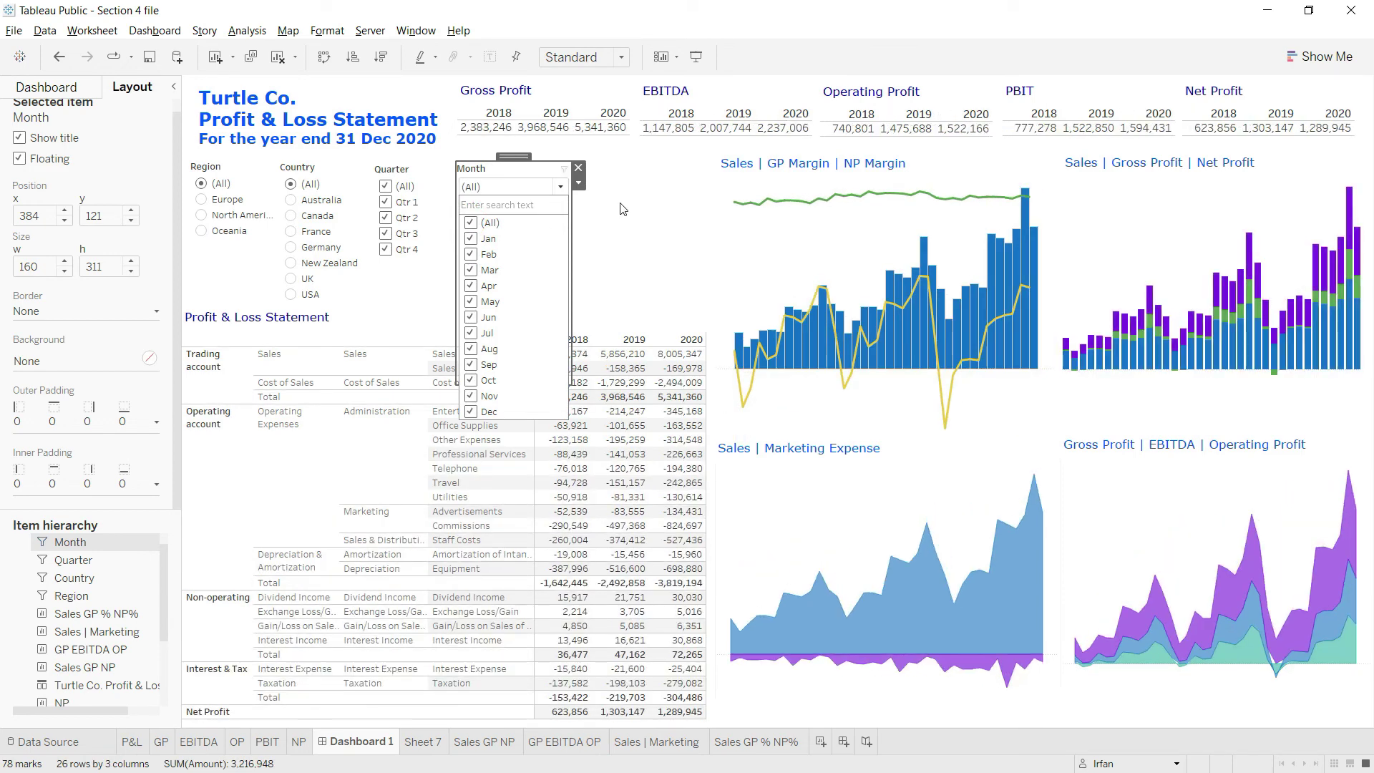
click(633, 201)
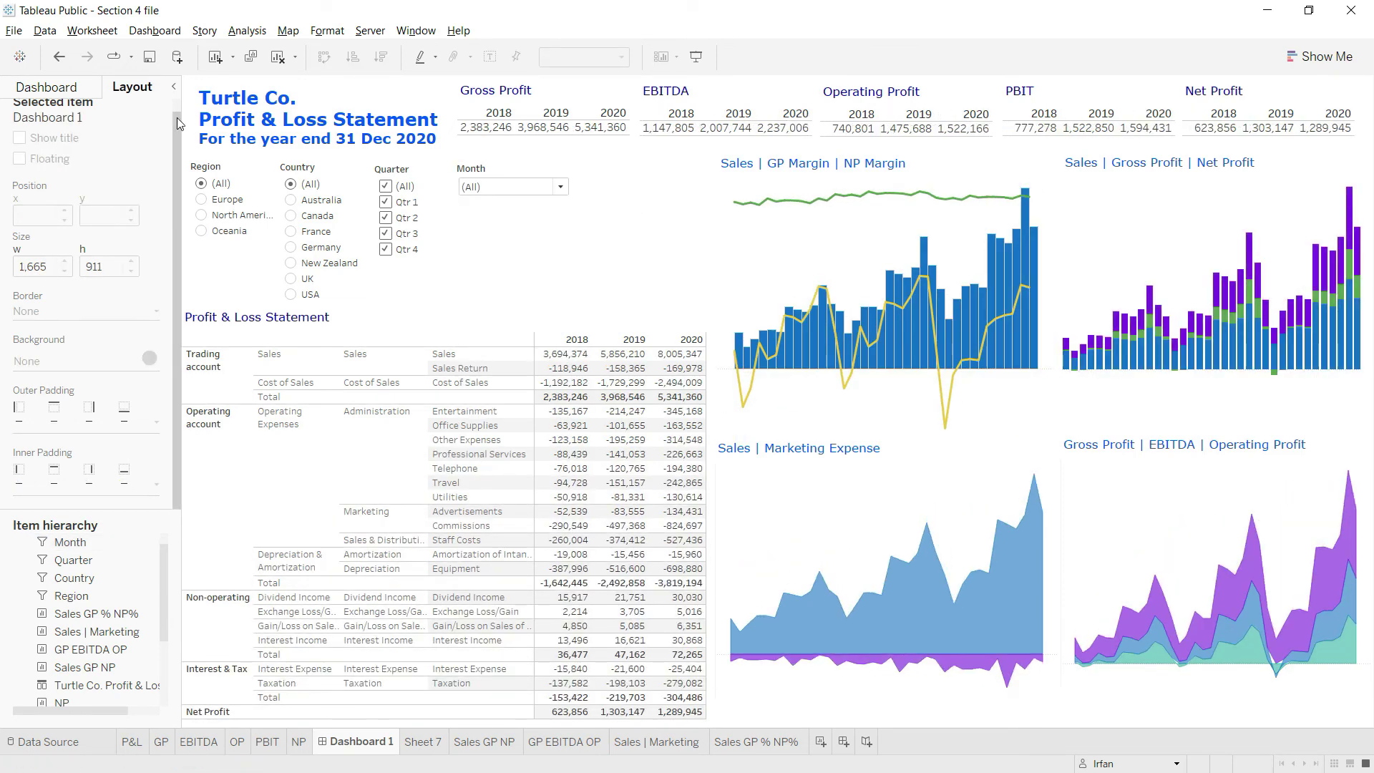
Collapse the side pane, preview the dashboard in full-screen presentation mode, and return to the editing view
click(174, 87)
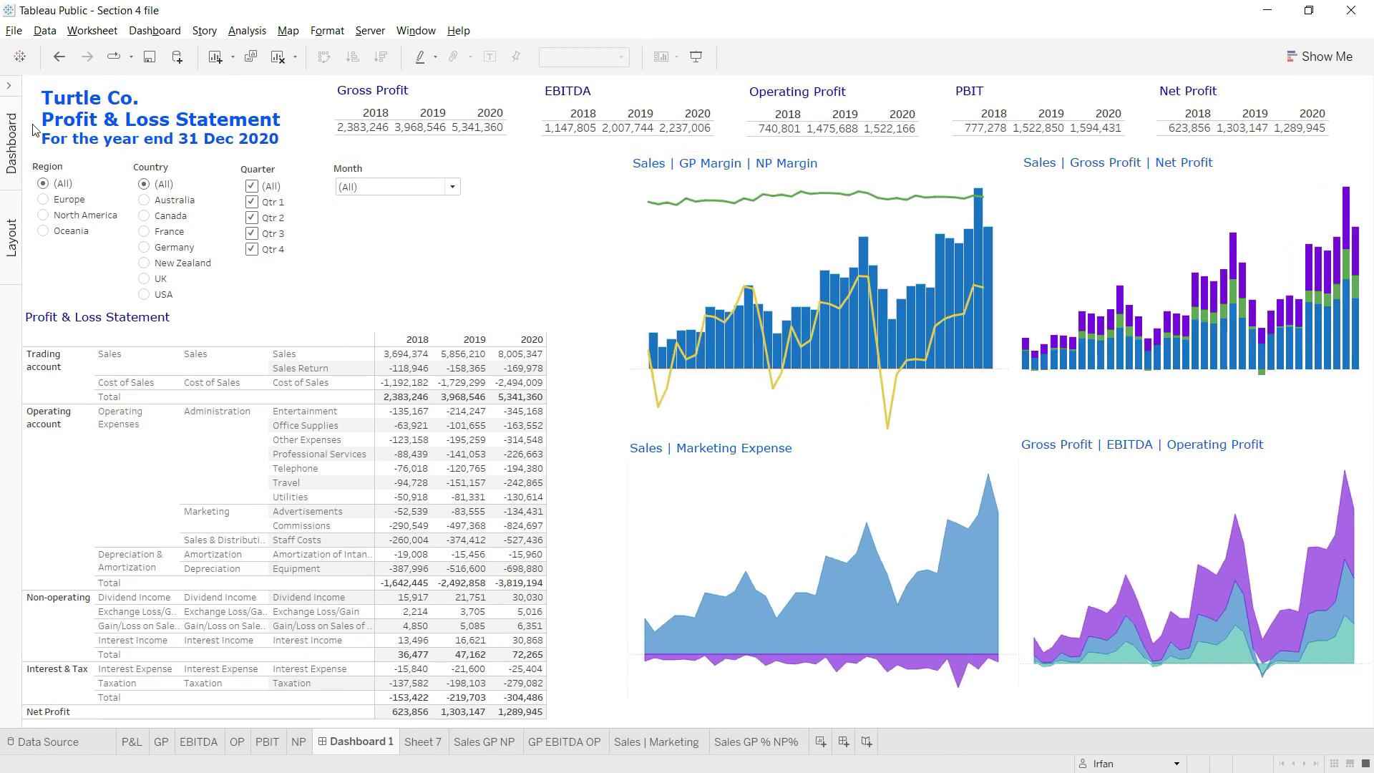
click(7, 83)
key(F7)
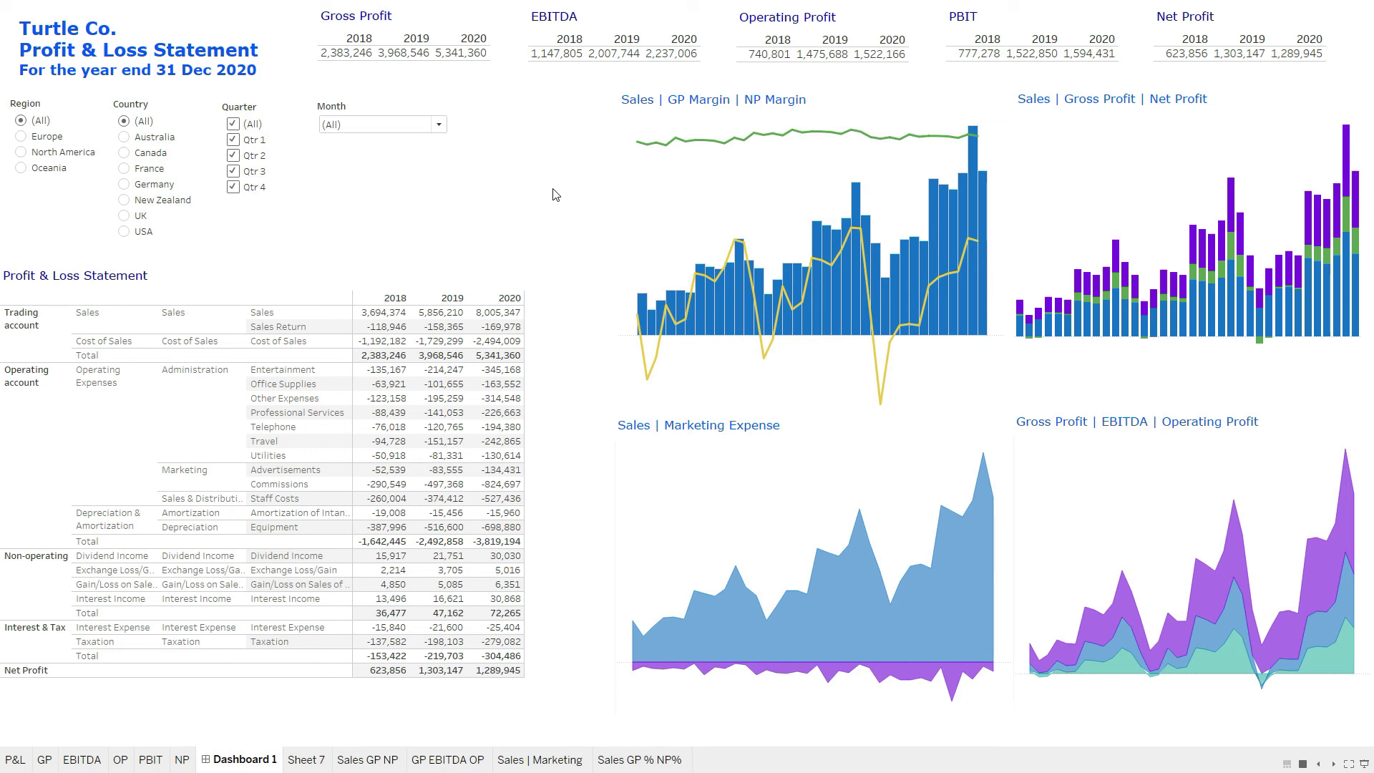
key(Escape)
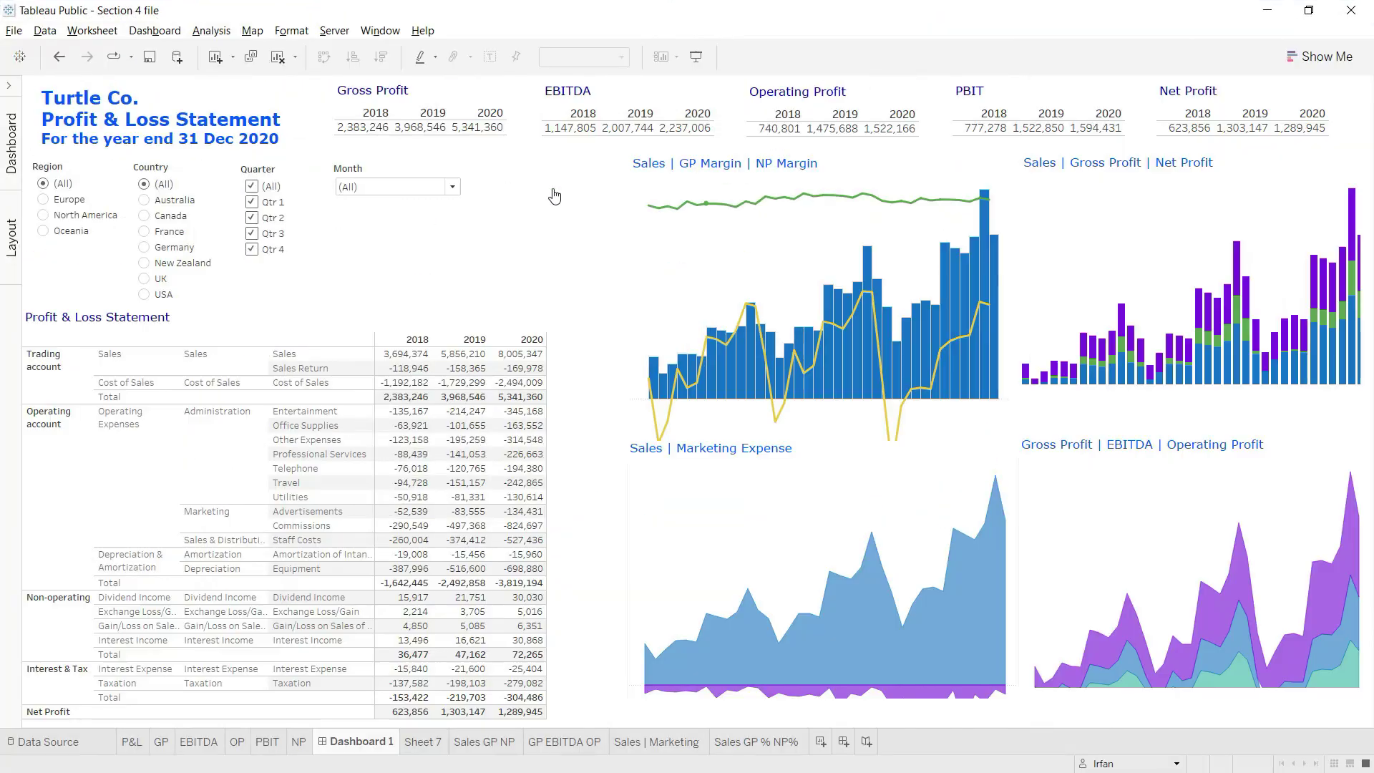